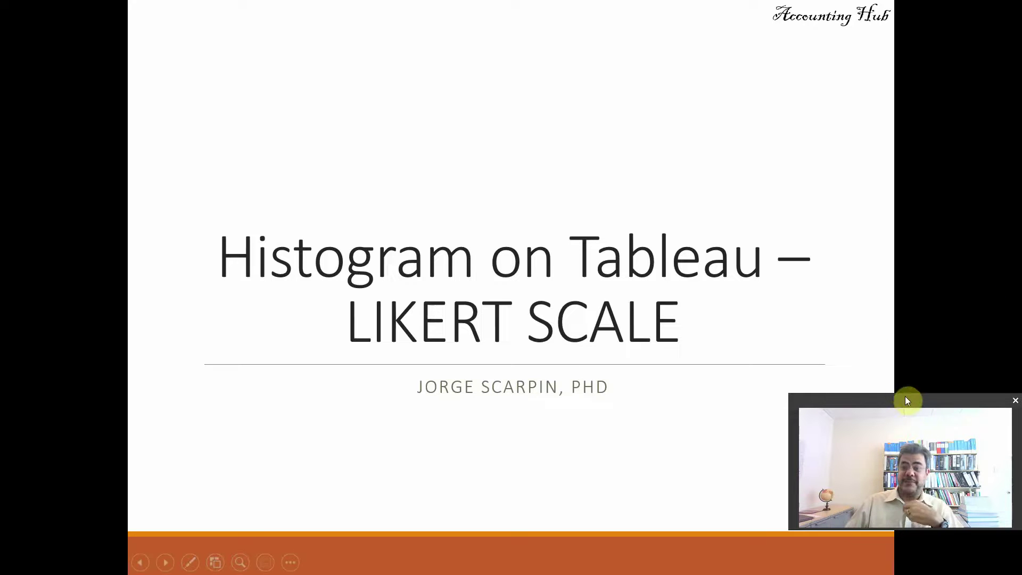
Advance the PowerPoint slide show from Number of Classes to the Graph the Histogram slide
{"action": "left_click_drag", "start_coordinate": [908, 400], "coordinate": [907, 424]}
{"action": "left_click", "coordinate": [858, 325]}
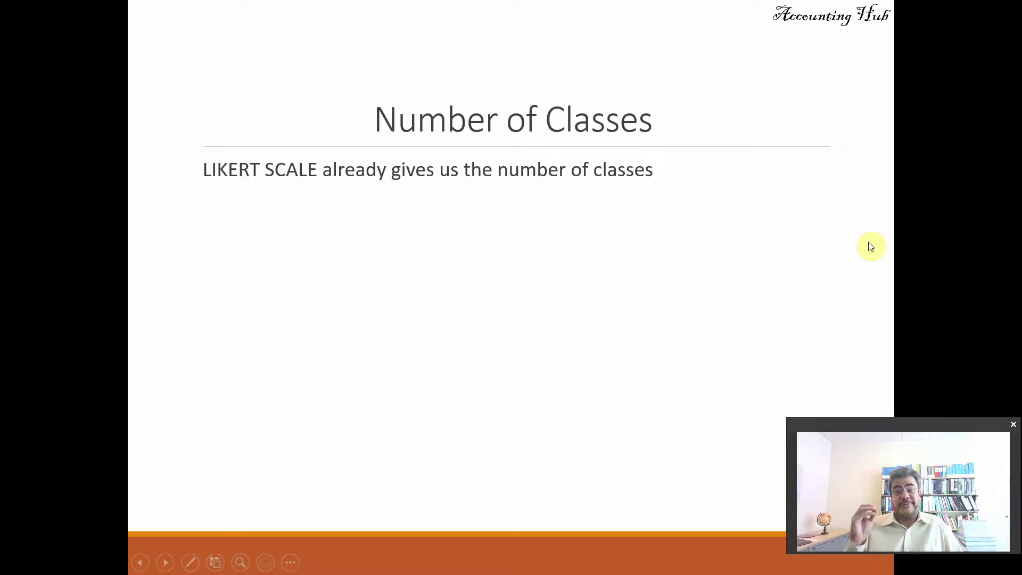
{"action": "left_click", "coordinate": [818, 244]}
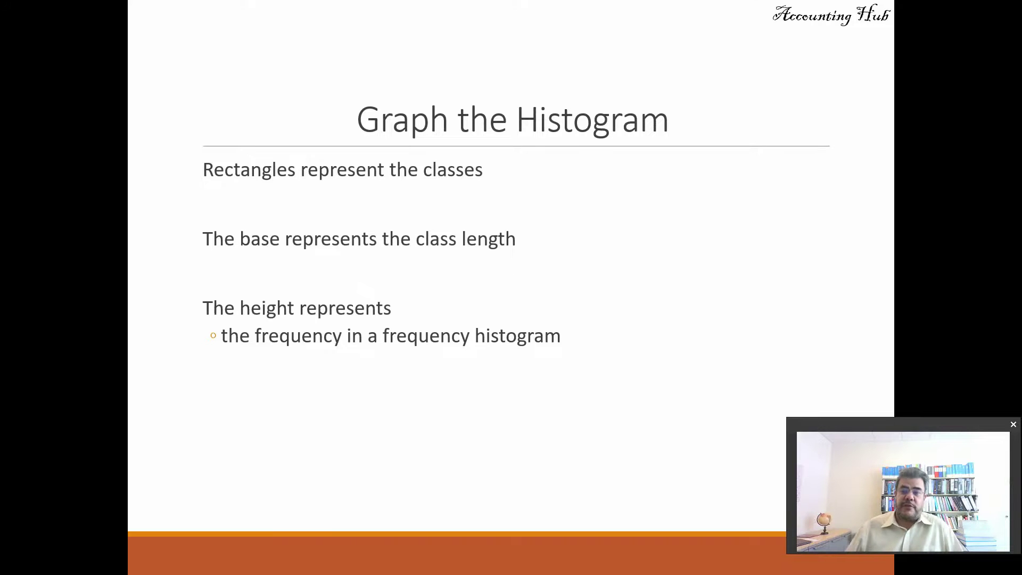
Switch to Histogram on Tableau.xlsx and look over the Question 1–4 survey answer columns
{"action": "key", "text": "alt+Tab"}
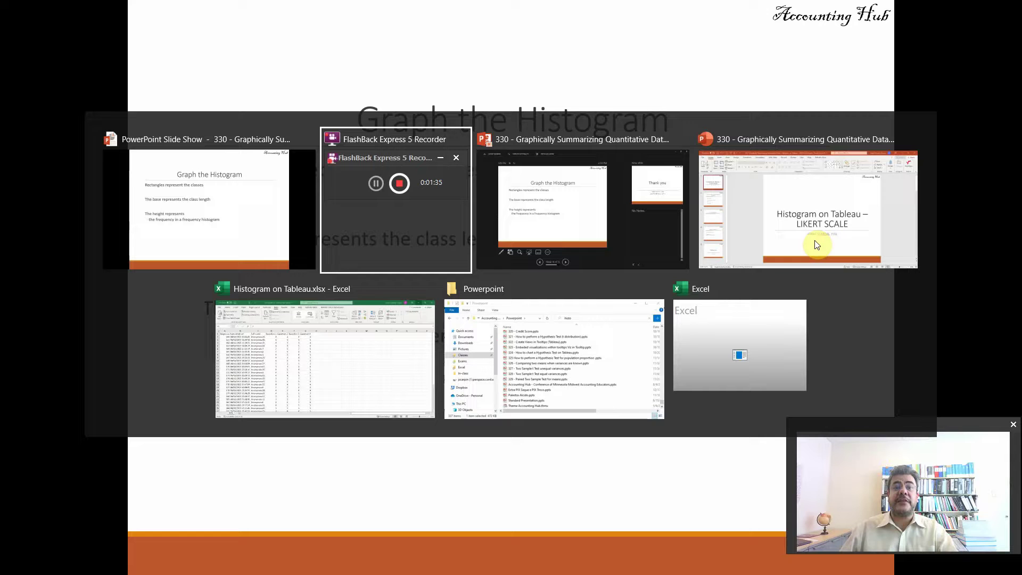
{"action": "key", "text": "alt+Tab"}
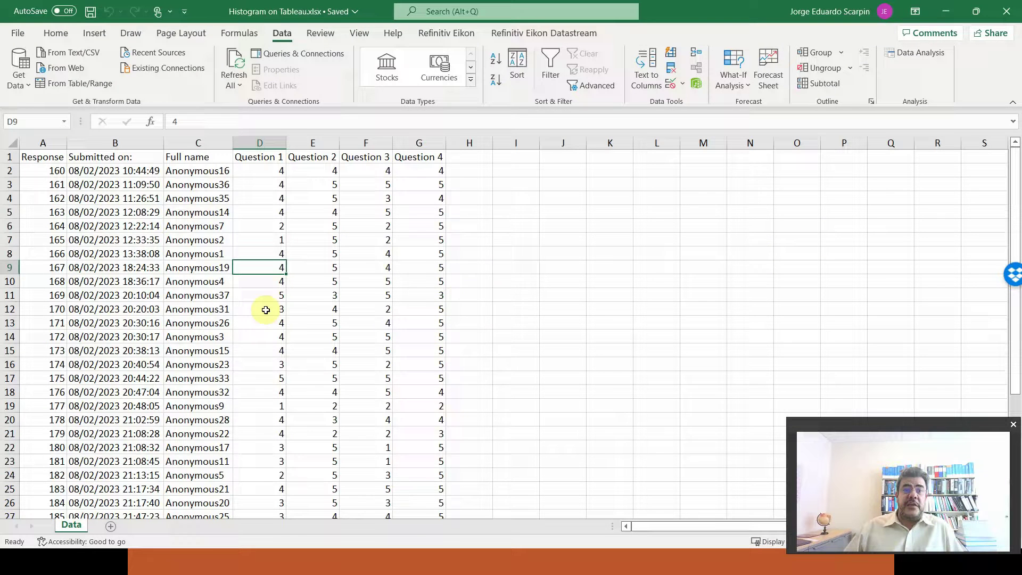
{"action": "scroll", "coordinate": [224, 239], "scroll_direction": "down", "scroll_amount": 6}
{"action": "scroll", "coordinate": [223, 245], "scroll_direction": "down", "scroll_amount": 2}
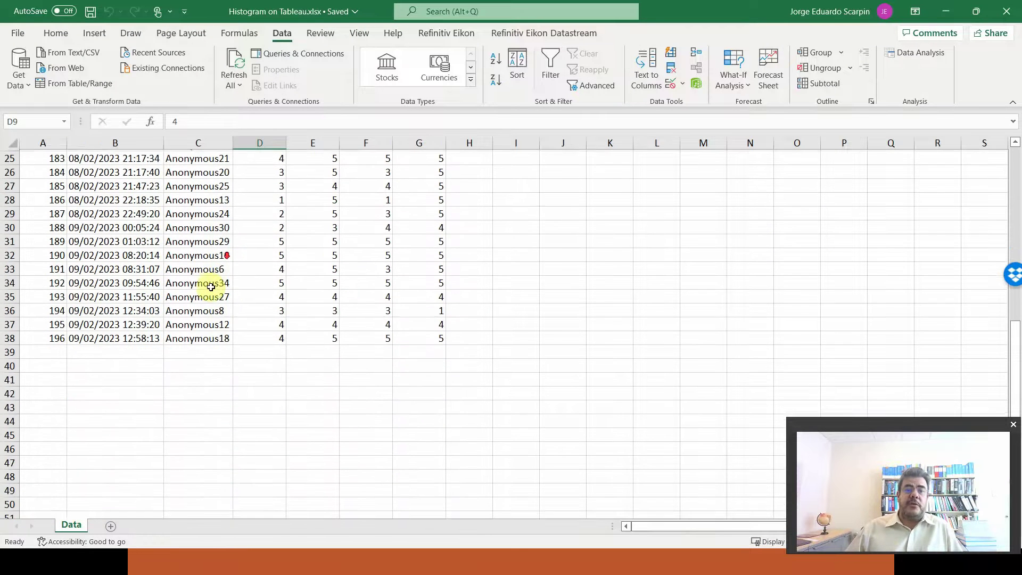
{"action": "scroll", "coordinate": [206, 303], "scroll_direction": "up", "scroll_amount": 8}
{"action": "scroll", "coordinate": [204, 307], "scroll_direction": "down", "scroll_amount": 5}
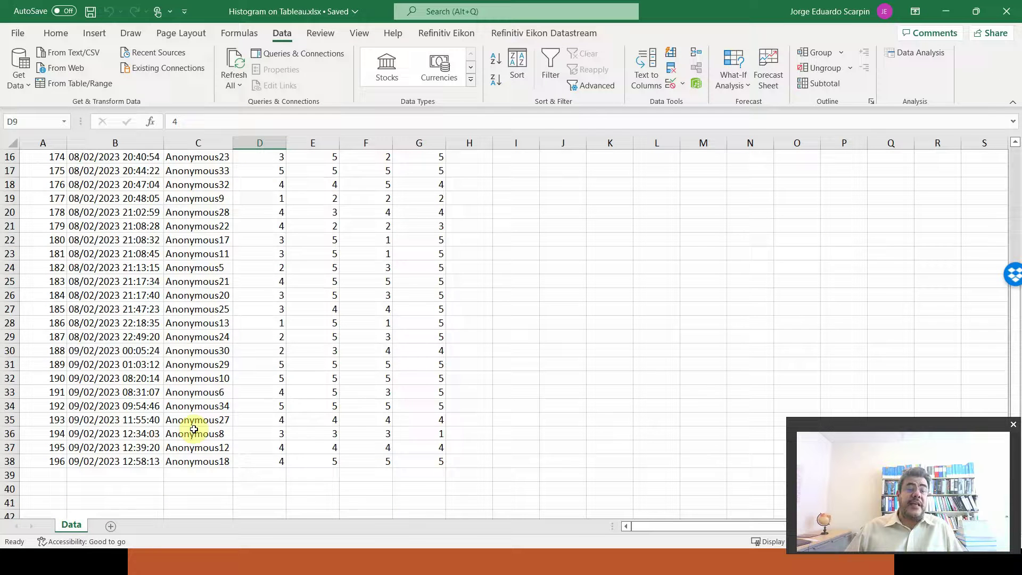
{"action": "scroll", "coordinate": [208, 426], "scroll_direction": "up", "scroll_amount": 5}
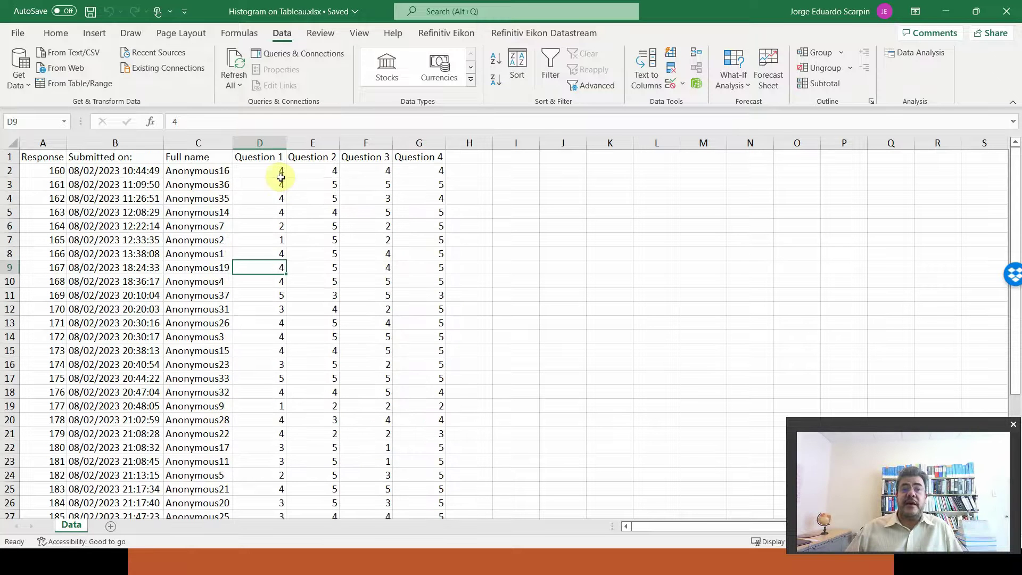
{"action": "left_click_drag", "start_coordinate": [279, 176], "coordinate": [343, 91]}
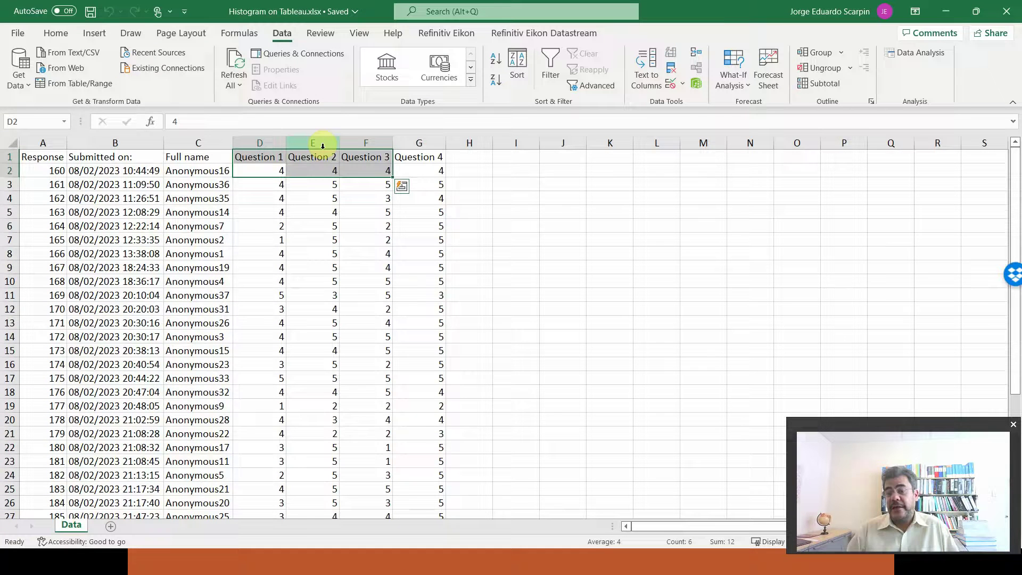
{"action": "left_click", "coordinate": [398, 294]}
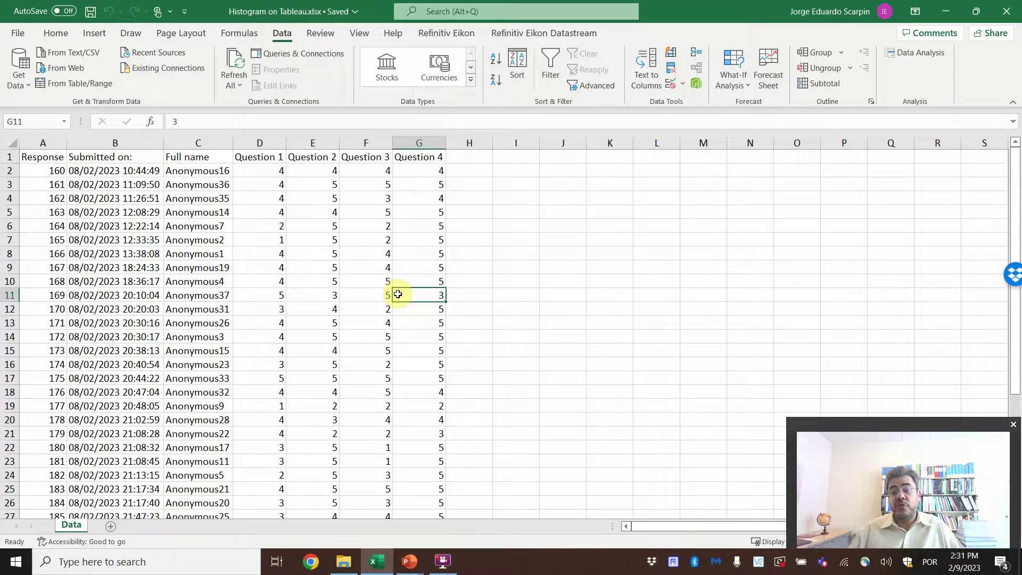
Search Windows for 'tab' and launch Tableau 2022.4
{"action": "left_click", "coordinate": [183, 562]}
{"action": "type", "text": "hist"}
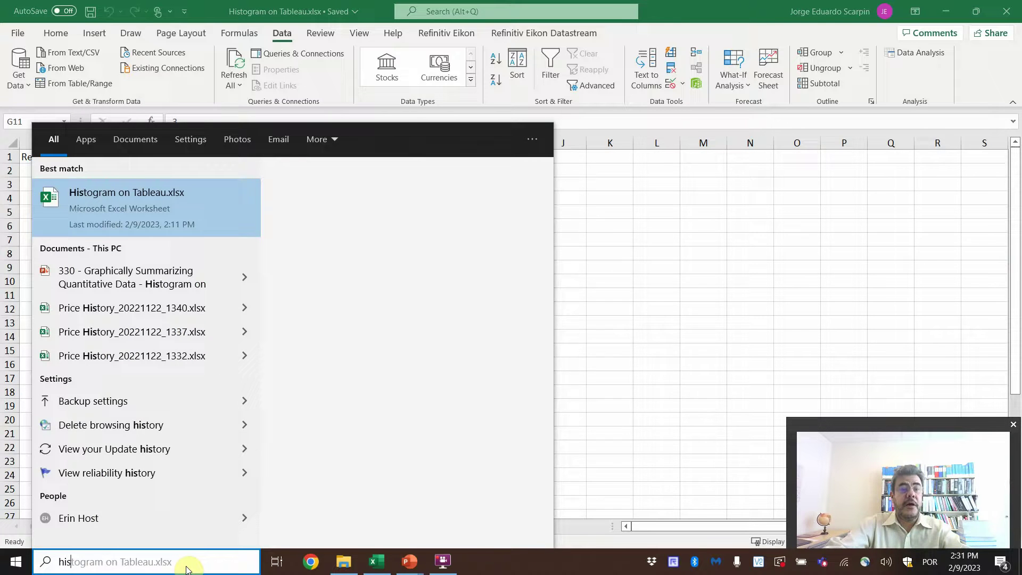
{"action": "key", "text": "BackSpace"}
{"action": "key", "text": "BackSpace"}
{"action": "key", "text": "BackSpace"}
{"action": "key", "text": "BackSpace"}
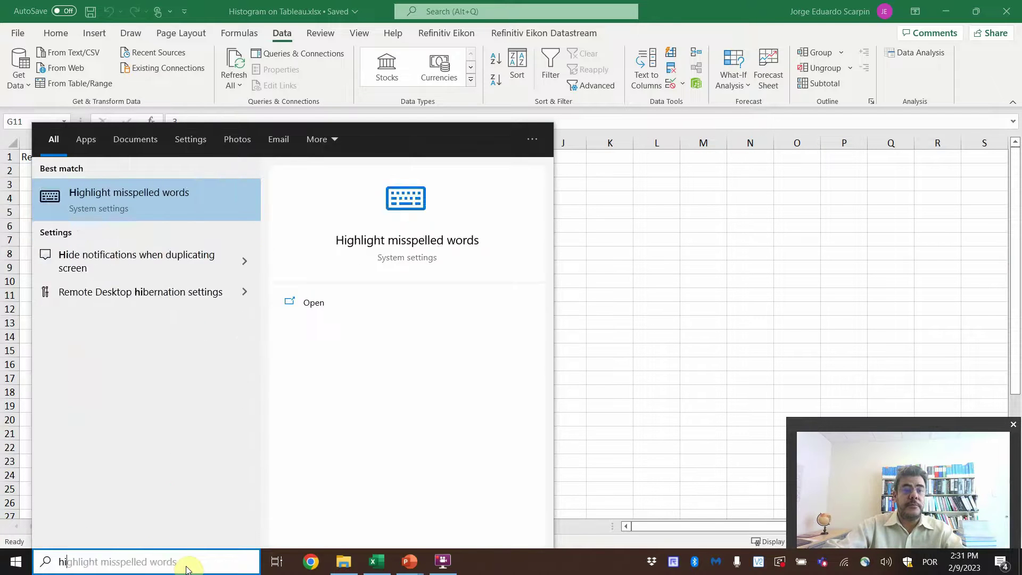
{"action": "type", "text": "tab"}
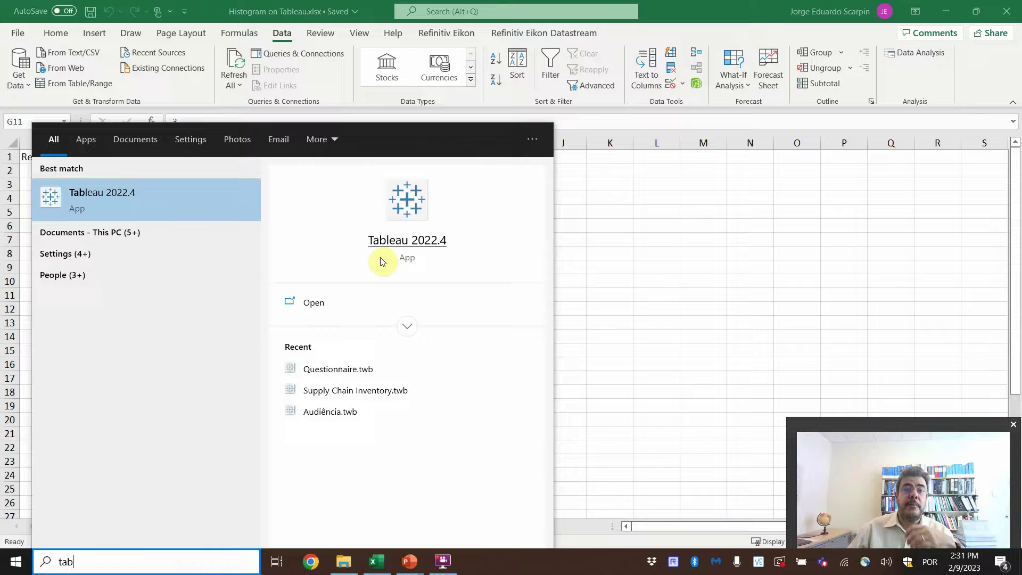
{"action": "left_click", "coordinate": [317, 302]}
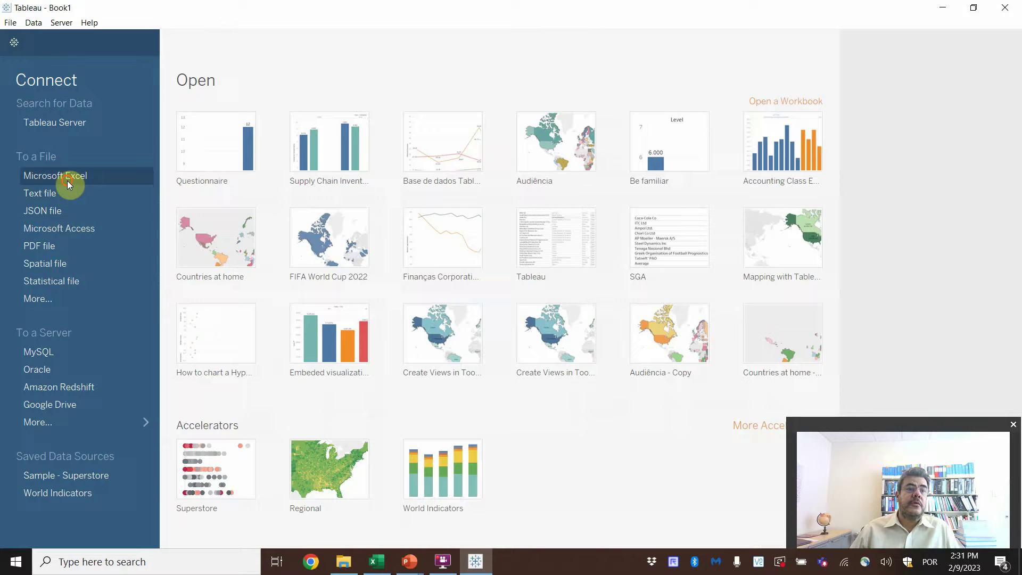
Connect Tableau to the Excel file Histogram on Tableau.xlsx, then go to the empty Sheet 1
{"action": "left_click", "coordinate": [68, 175]}
{"action": "left_click", "coordinate": [261, 213]}
{"action": "key", "text": "h"}
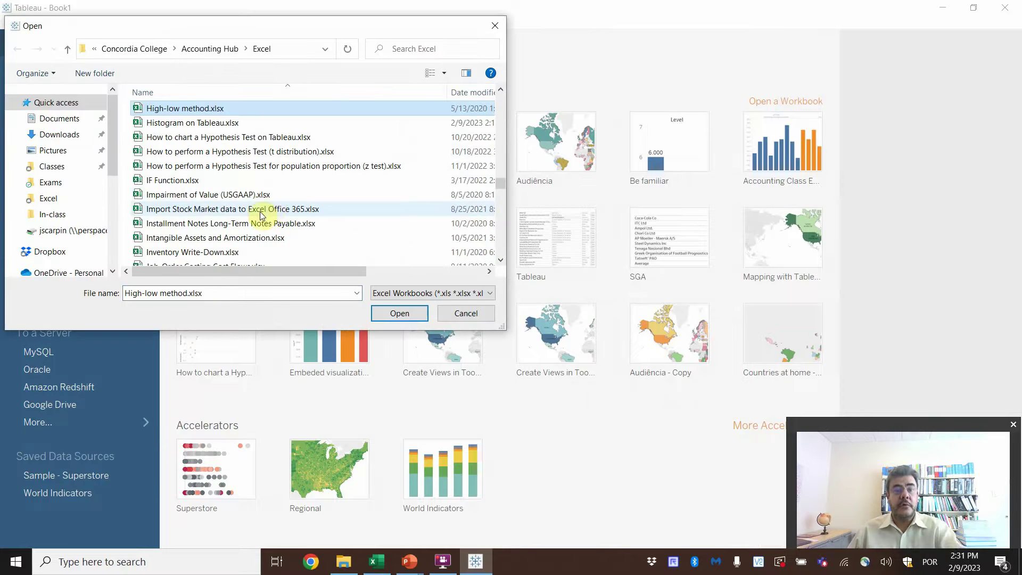
{"action": "left_click", "coordinate": [189, 123]}
{"action": "double_click", "coordinate": [189, 125]}
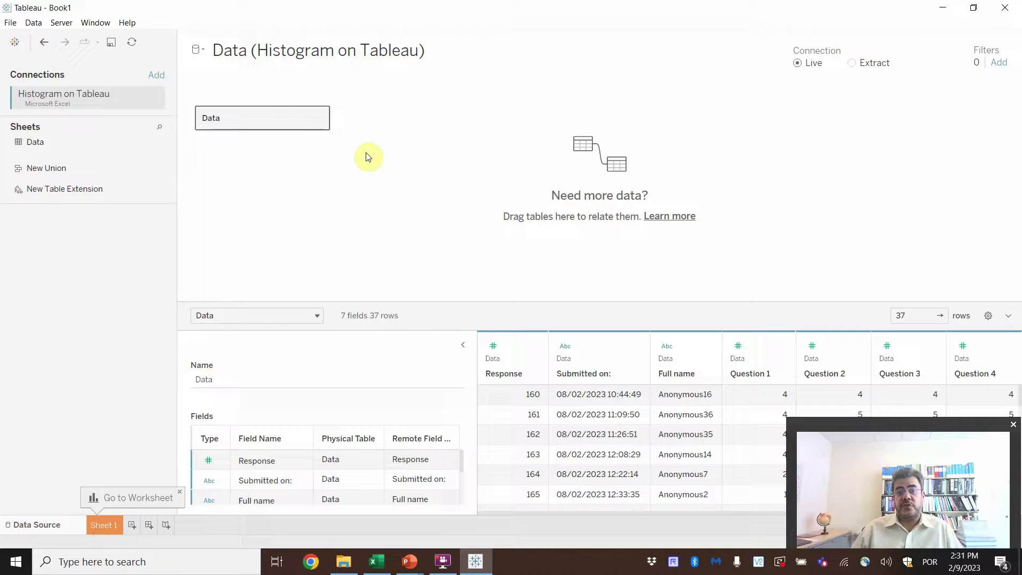
{"action": "left_click", "coordinate": [104, 526]}
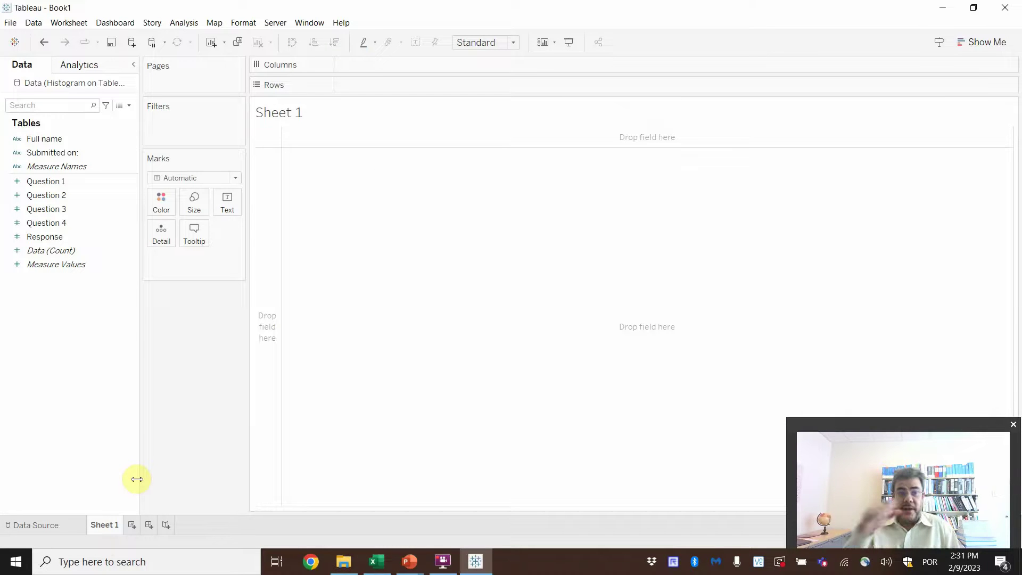
Put Question 1 on Rows and change its aggregation to Count
{"action": "left_click_drag", "start_coordinate": [66, 181], "coordinate": [379, 85]}
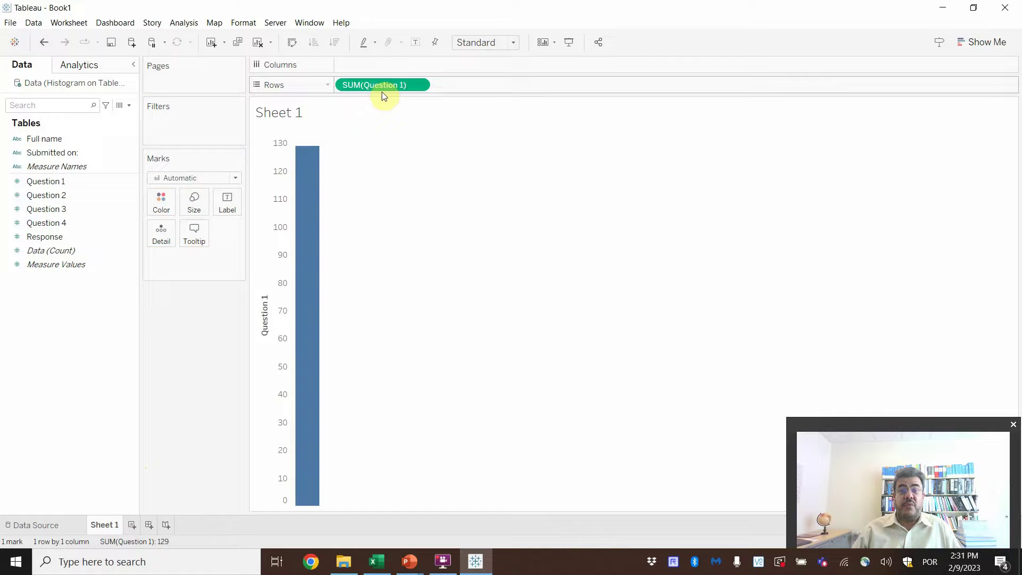
{"action": "left_click", "coordinate": [417, 86]}
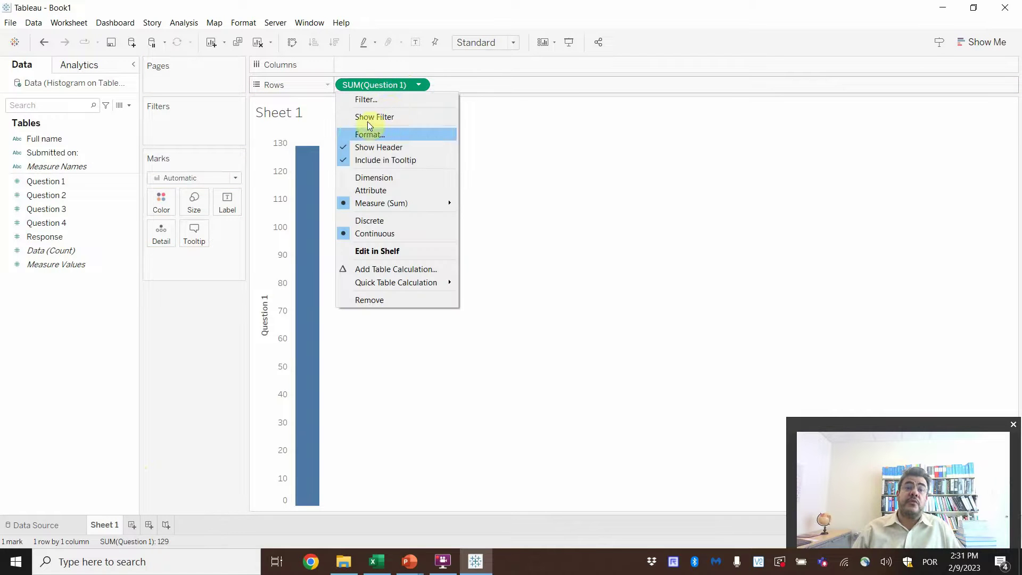
{"action": "mouse_move", "coordinate": [392, 205]}
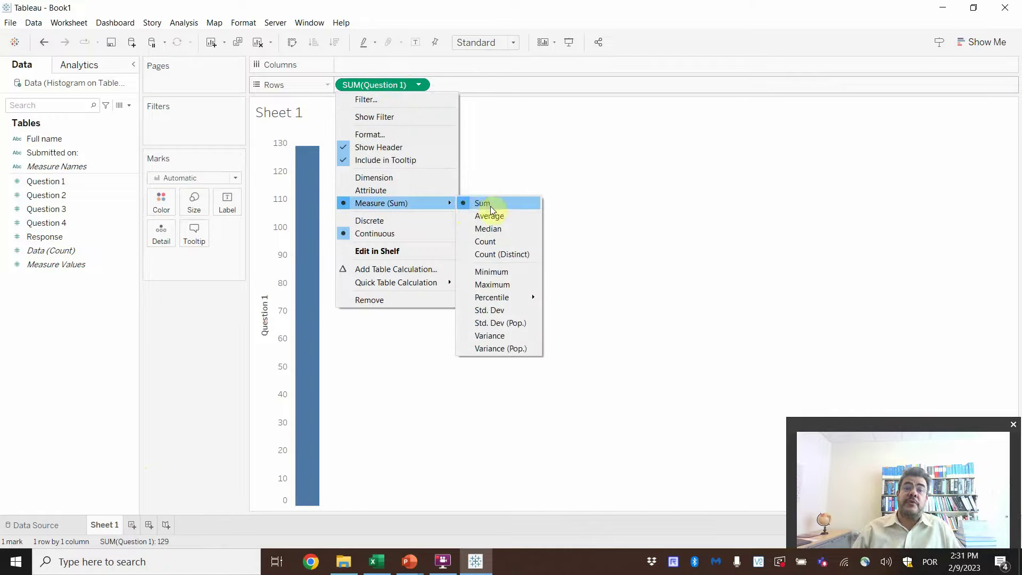
{"action": "left_click", "coordinate": [502, 245]}
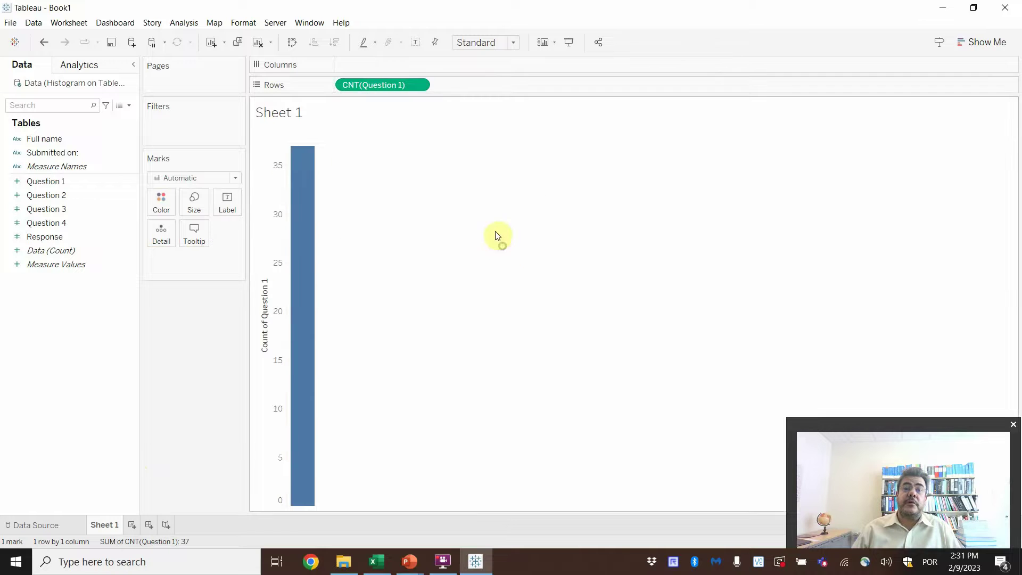
Try Count (Distinct) on Question 1, then return to Count for a single 37 bar
{"action": "left_click", "coordinate": [419, 85]}
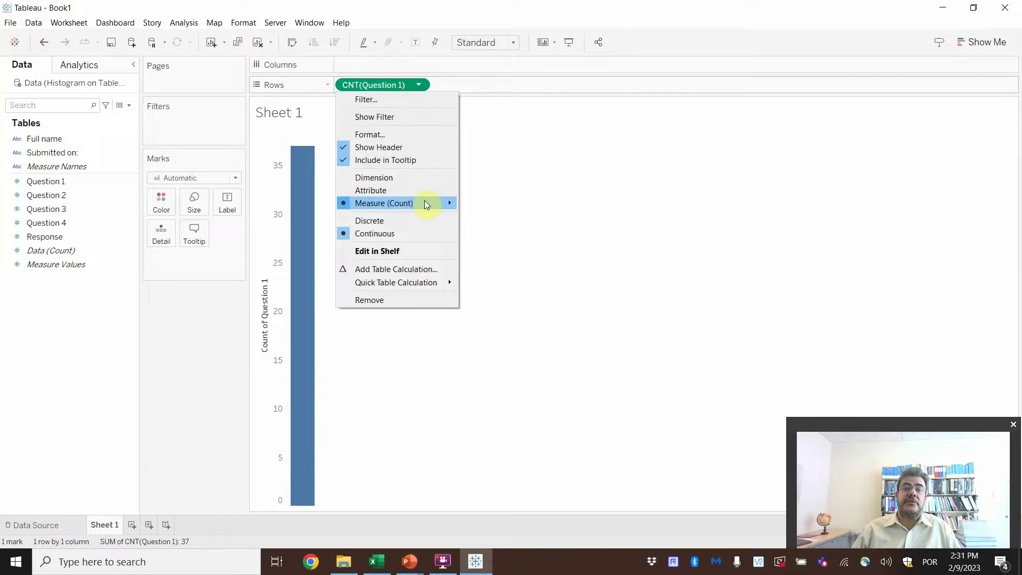
{"action": "mouse_move", "coordinate": [424, 203]}
{"action": "left_click", "coordinate": [507, 256]}
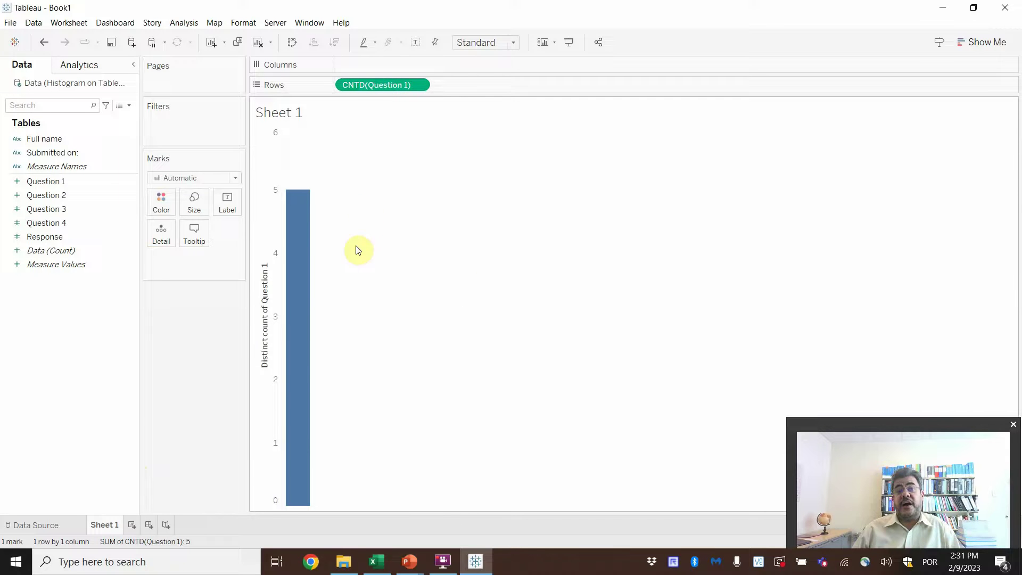
{"action": "left_click", "coordinate": [419, 85]}
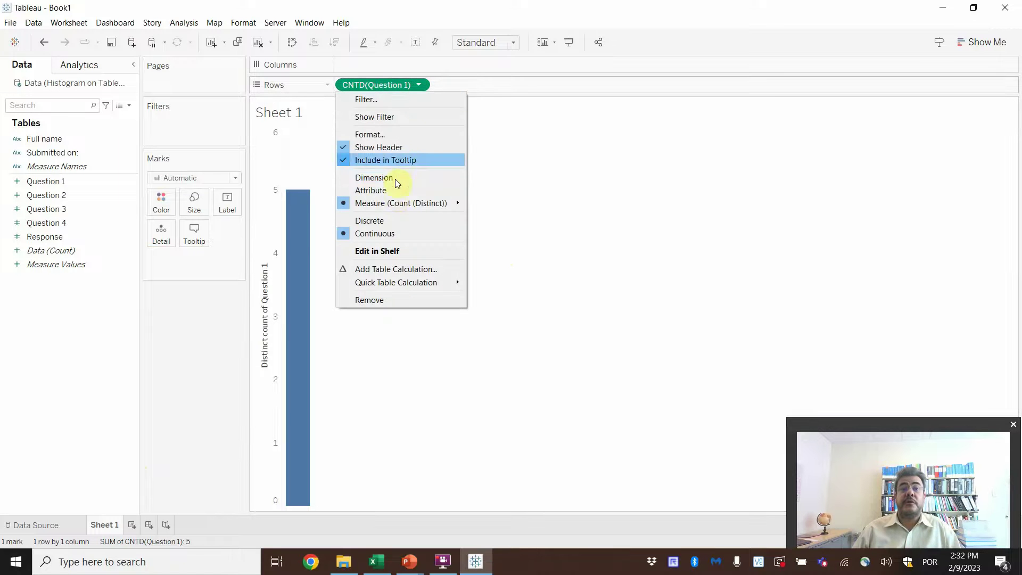
{"action": "mouse_move", "coordinate": [405, 203]}
{"action": "left_click", "coordinate": [485, 242]}
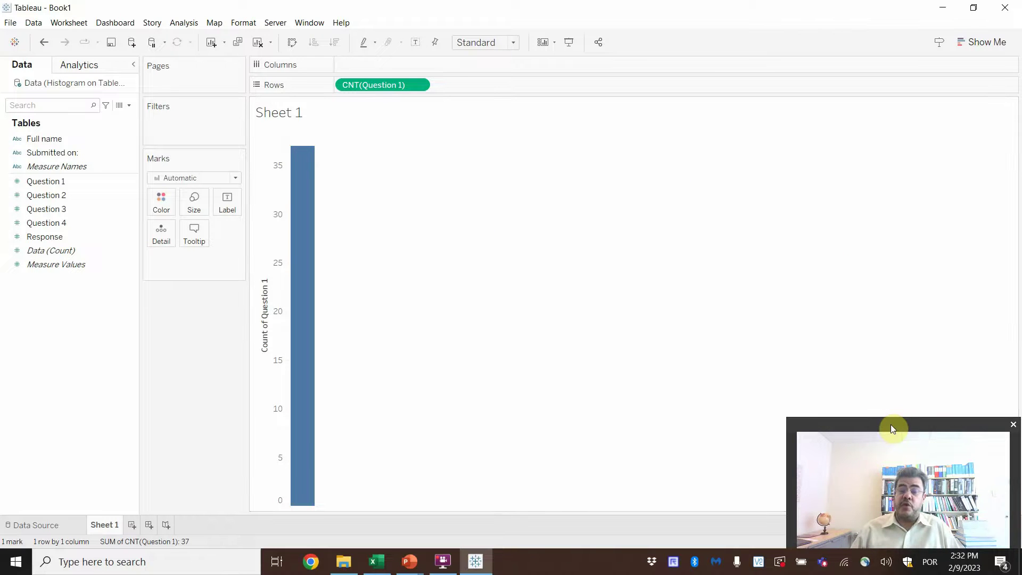
{"action": "left_click_drag", "start_coordinate": [890, 423], "coordinate": [103, 381]}
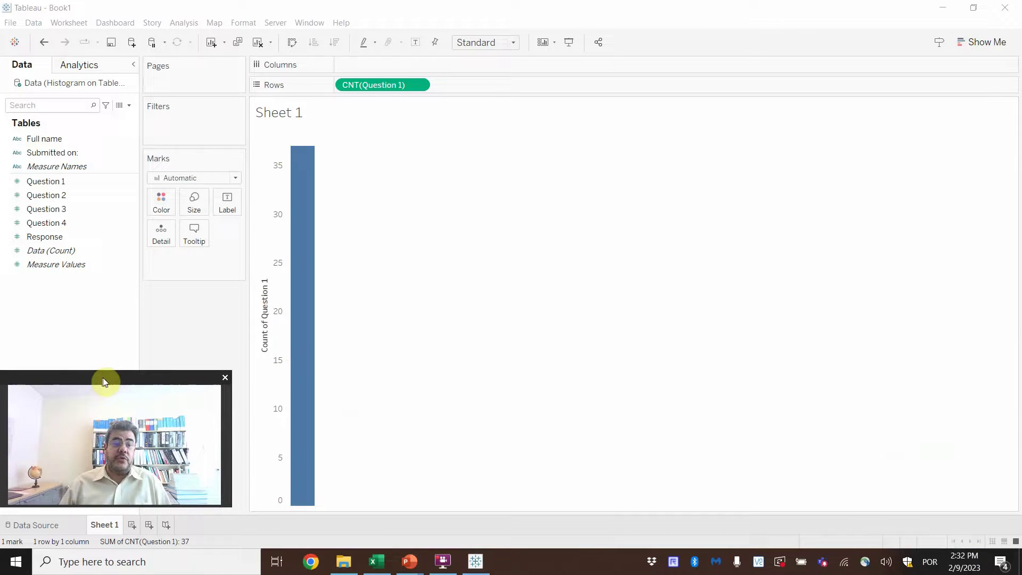
Apply the Show Me histogram, giving Question 1 (bin) bars of 3, 4, 7, 18 and 5
{"action": "left_click", "coordinate": [1007, 44]}
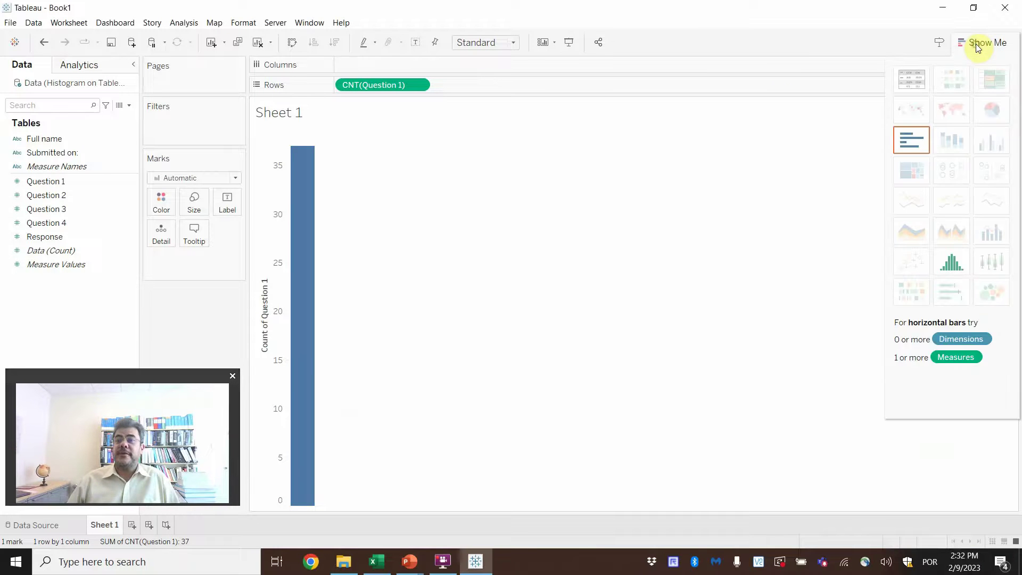
{"action": "left_click", "coordinate": [951, 261]}
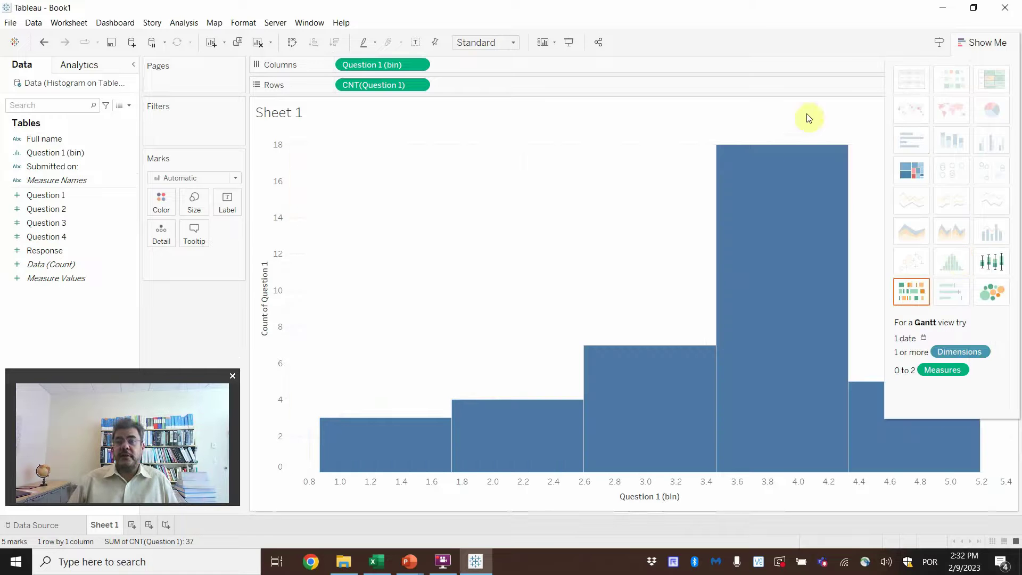
{"action": "left_click", "coordinate": [994, 43]}
{"action": "mouse_move", "coordinate": [781, 219]}
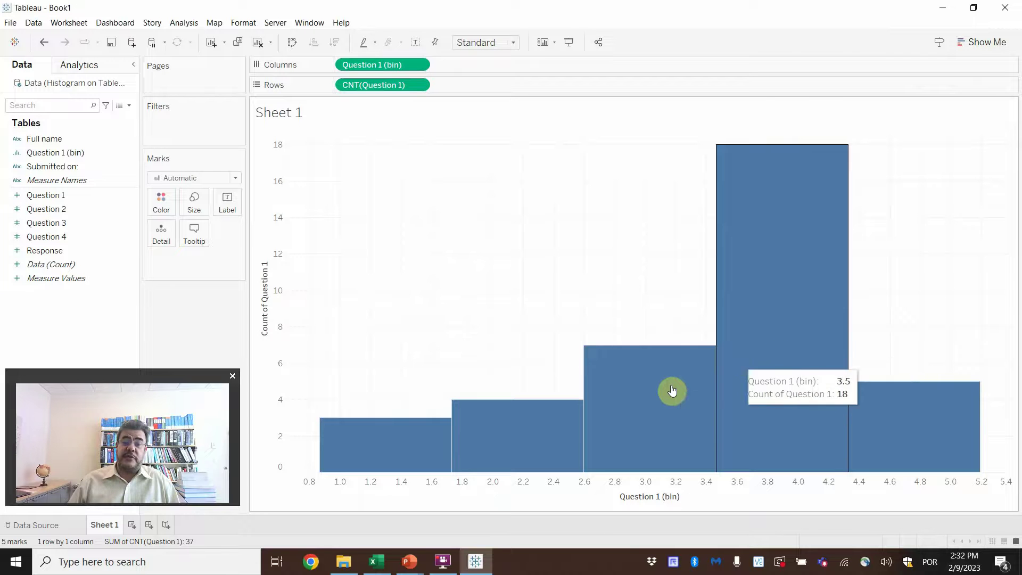
{"action": "mouse_move", "coordinate": [542, 433]}
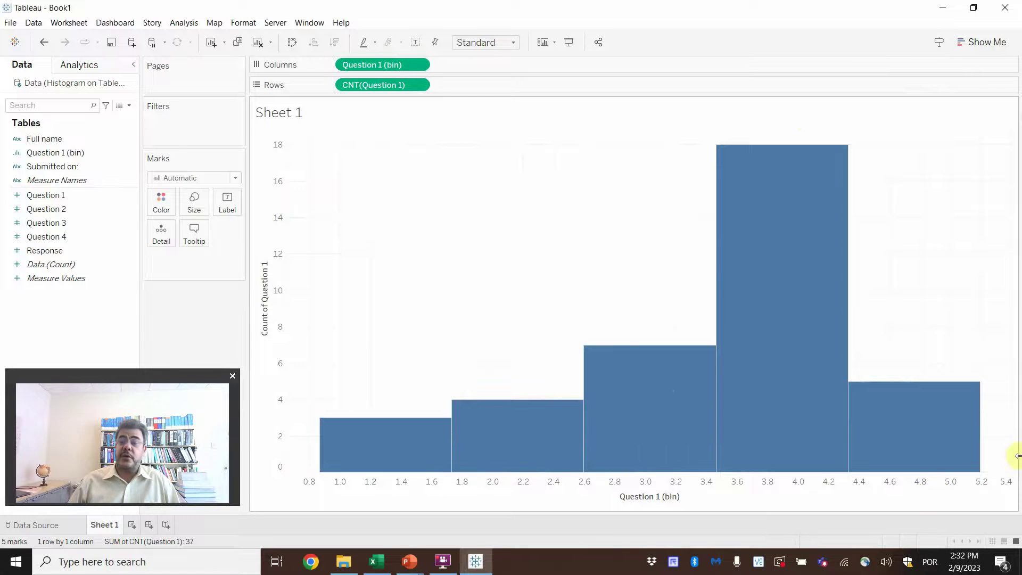
{"action": "mouse_move", "coordinate": [927, 447]}
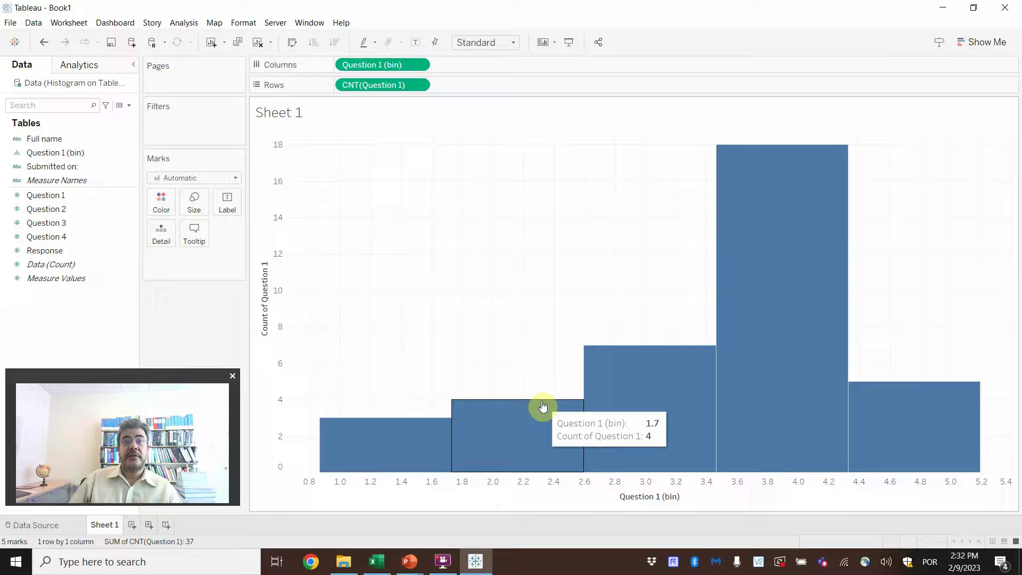
Undo the bin, duplicate Question 1, and chart Question 1 (copy) as a dimension with bars 1–5
{"action": "key", "text": "ctrl+z"}
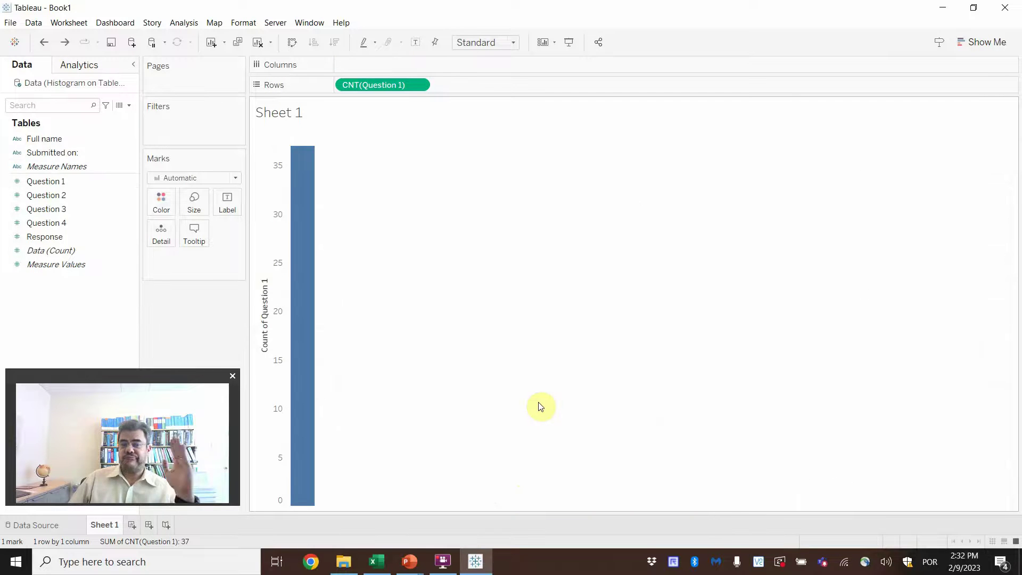
{"action": "left_click", "coordinate": [95, 213]}
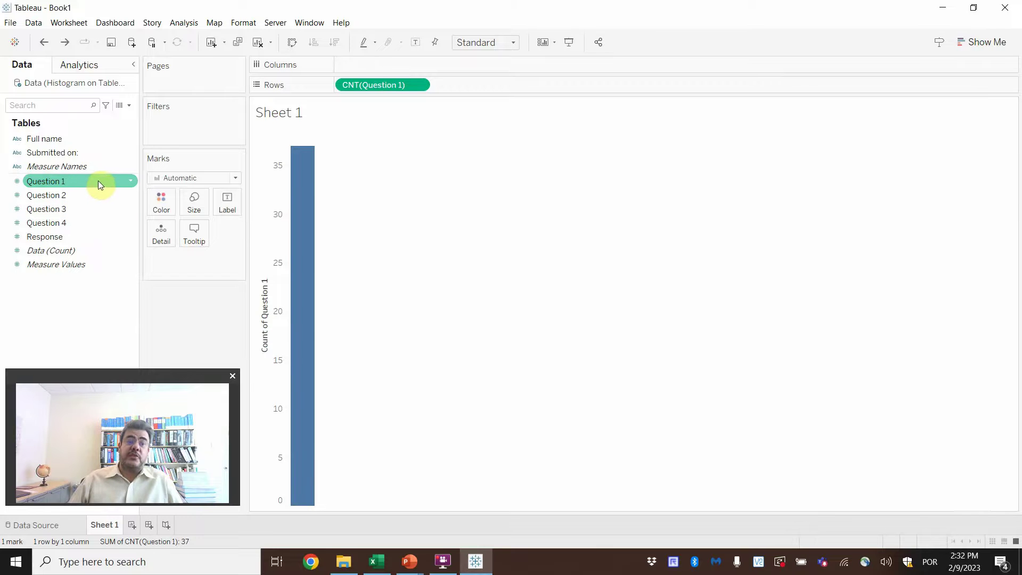
{"action": "left_click", "coordinate": [130, 182]}
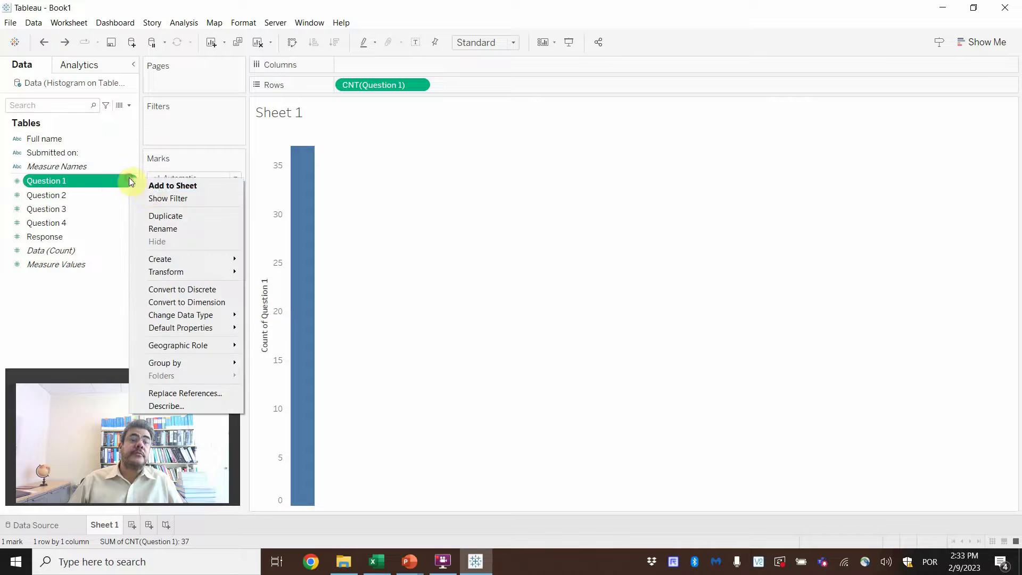
{"action": "left_click", "coordinate": [170, 218]}
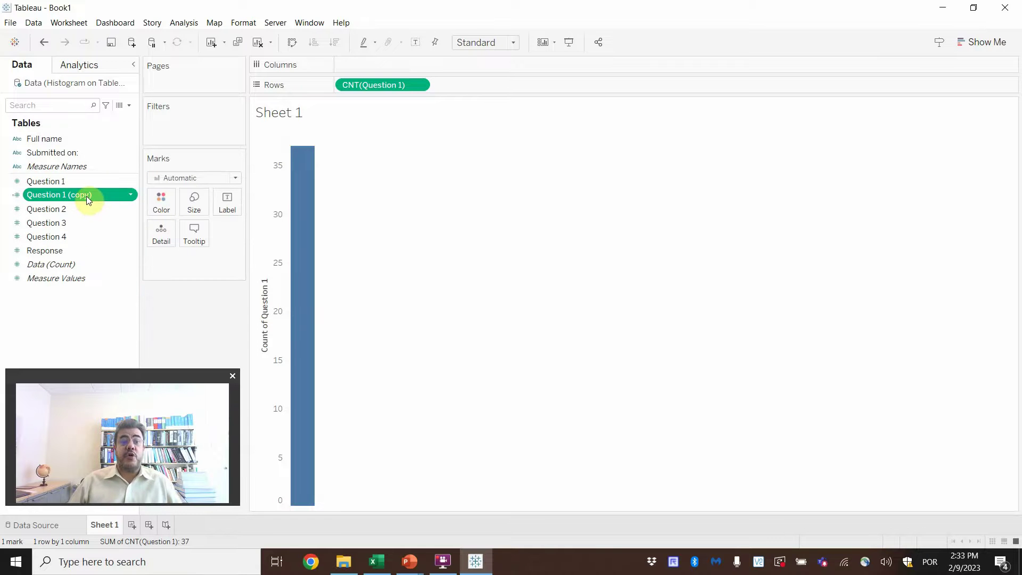
{"action": "left_click_drag", "start_coordinate": [89, 194], "coordinate": [401, 63]}
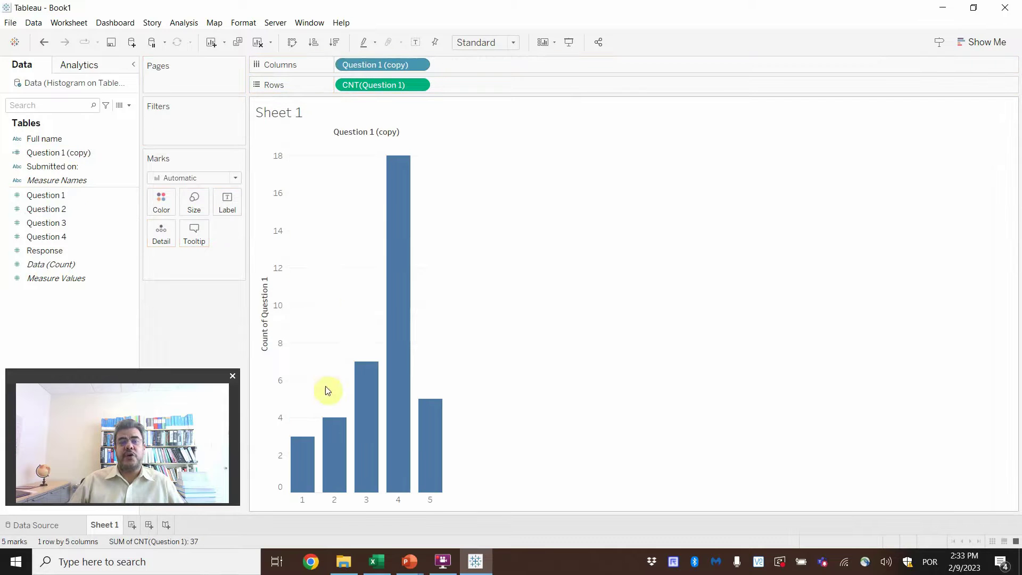
{"action": "mouse_move", "coordinate": [308, 488]}
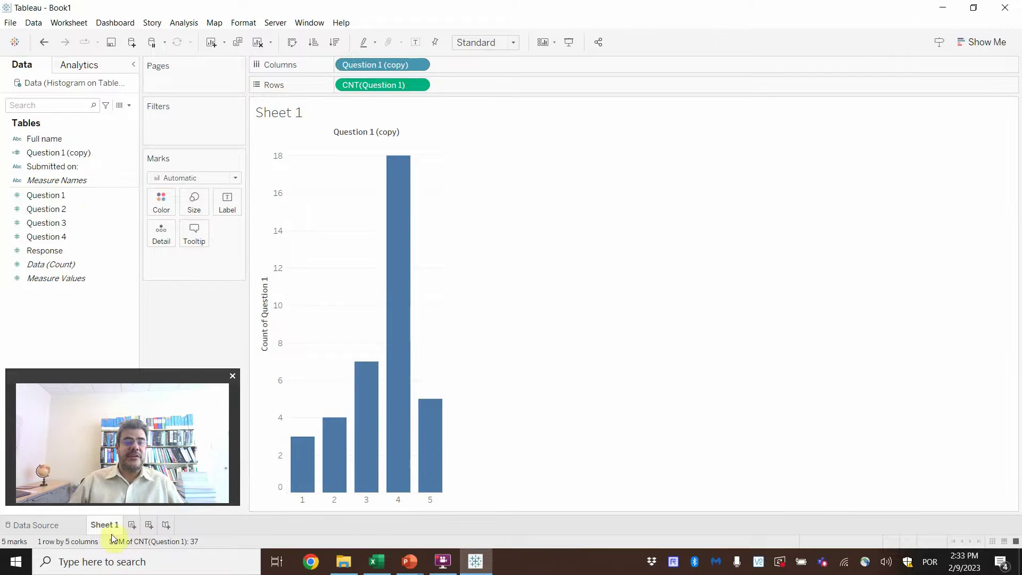
Name the Sheet 1 tab 'Question 1' so the sheet and its title both read Question 1
{"action": "type", "text": "Que"}
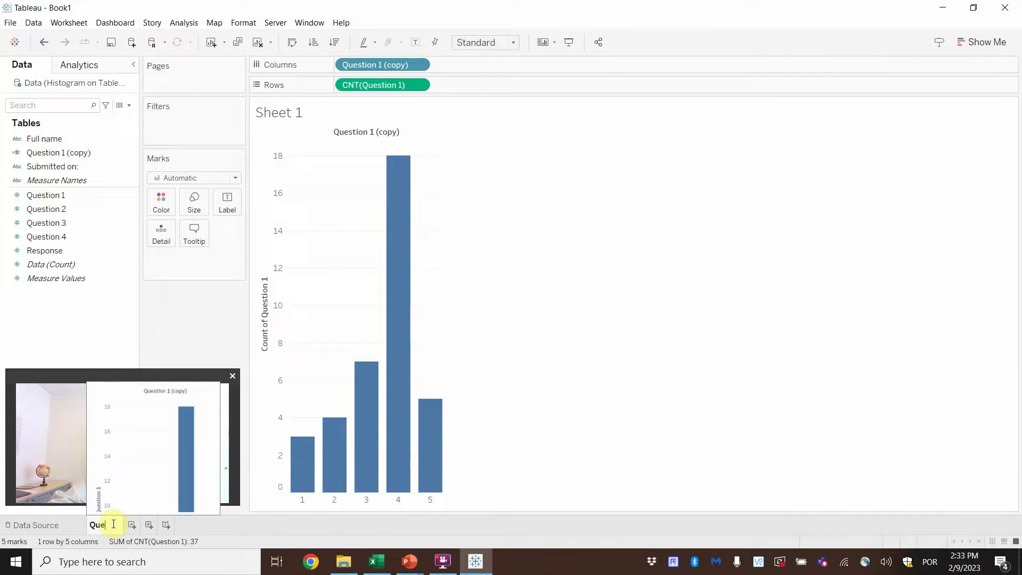
{"action": "type", "text": "stion "}
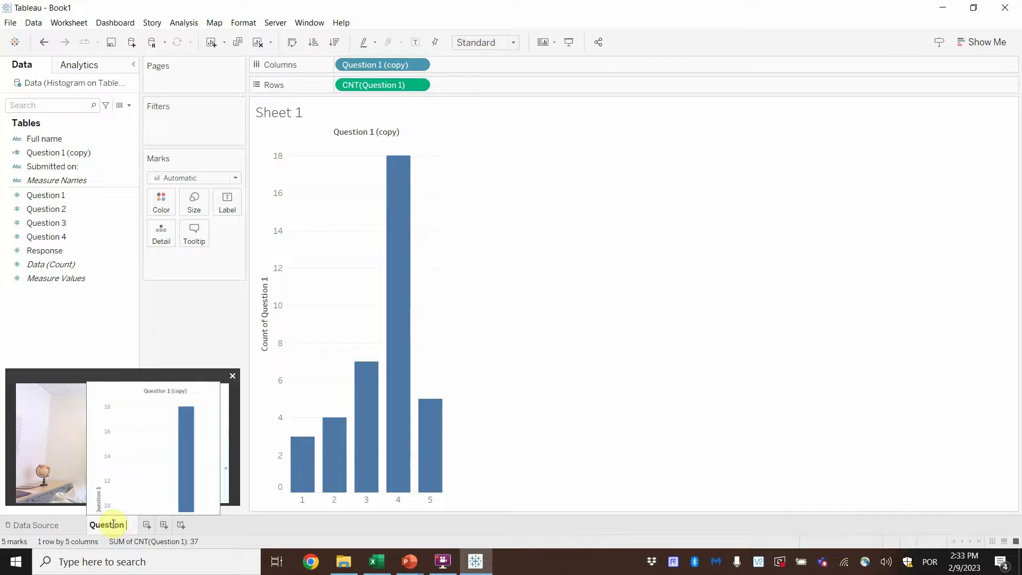
{"action": "type", "text": "1"}
{"action": "key", "text": "Return"}
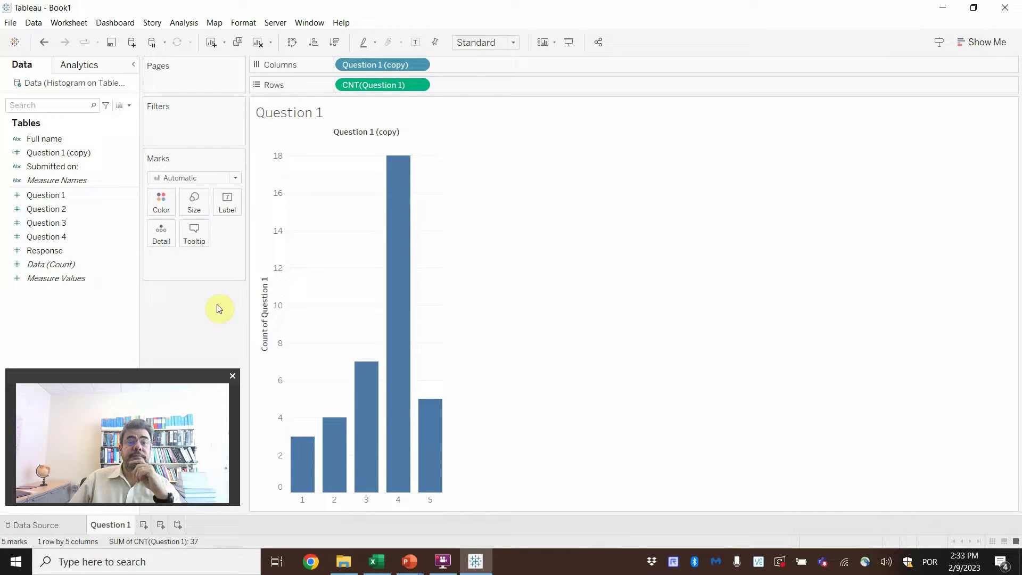
{"action": "mouse_move", "coordinate": [382, 392]}
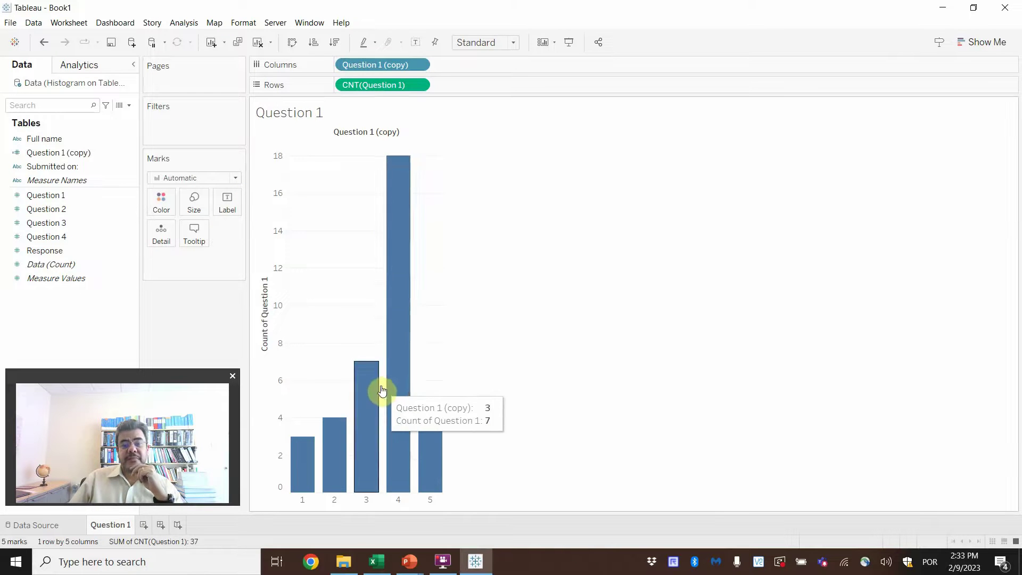
{"action": "mouse_move", "coordinate": [342, 459]}
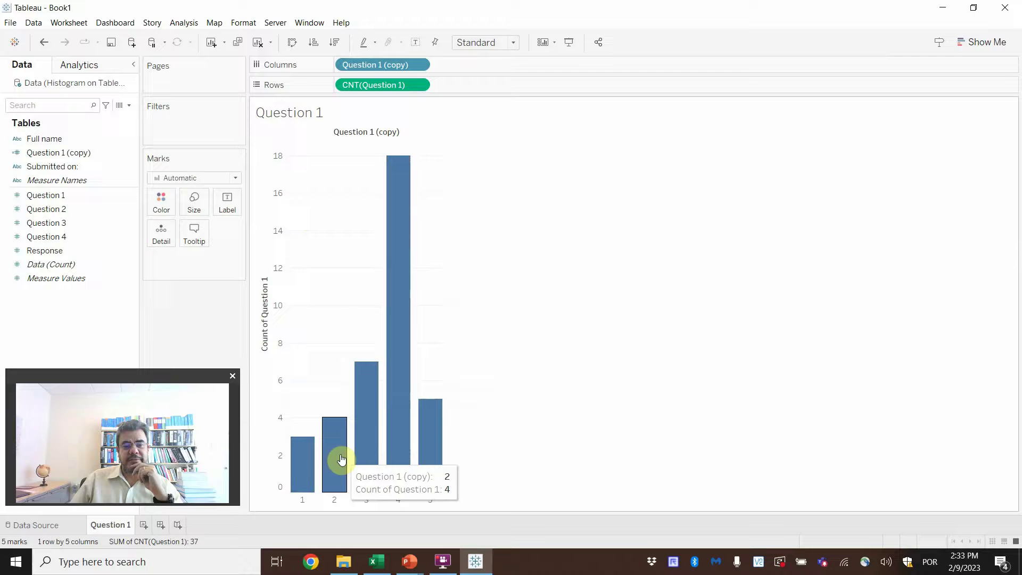
{"action": "mouse_move", "coordinate": [416, 459]}
{"action": "mouse_move", "coordinate": [380, 454]}
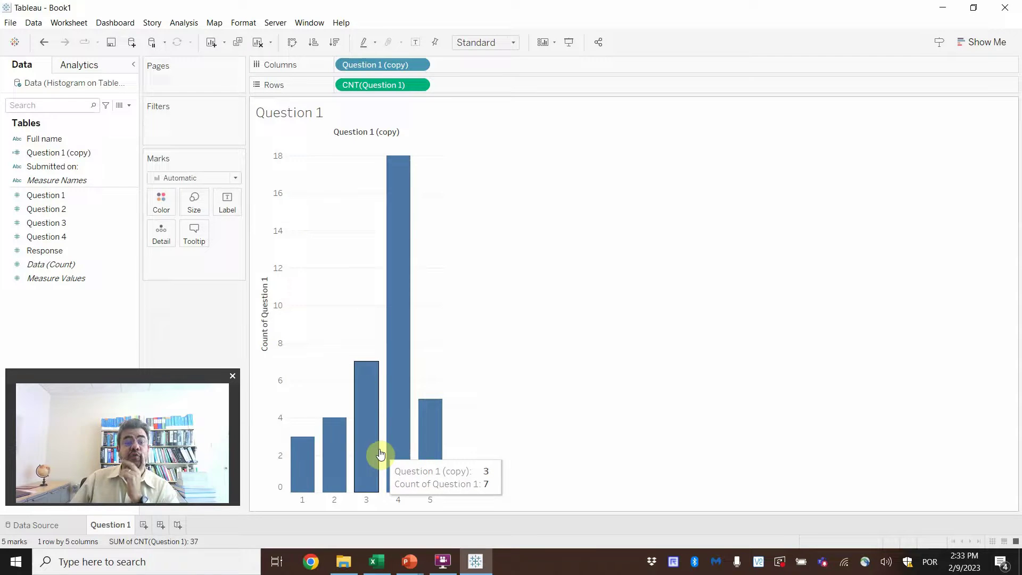
{"action": "mouse_move", "coordinate": [449, 441]}
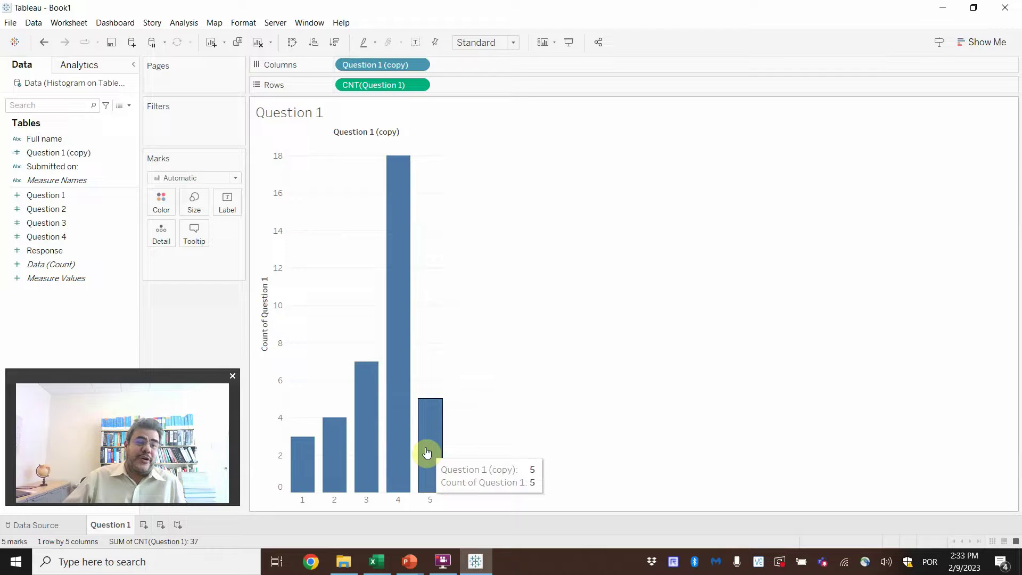
{"action": "left_click", "coordinate": [248, 19]}
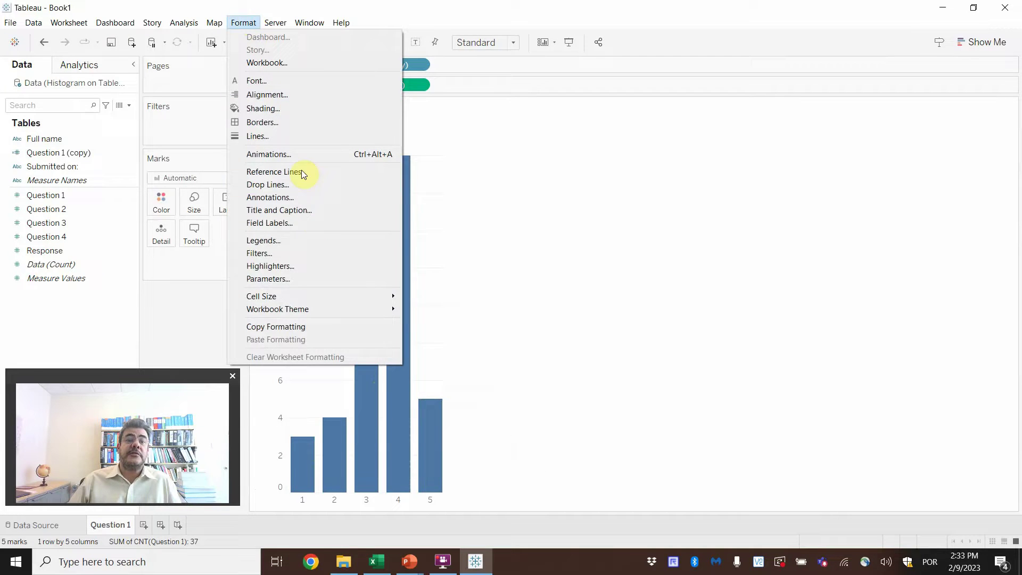
{"action": "mouse_move", "coordinate": [332, 299]}
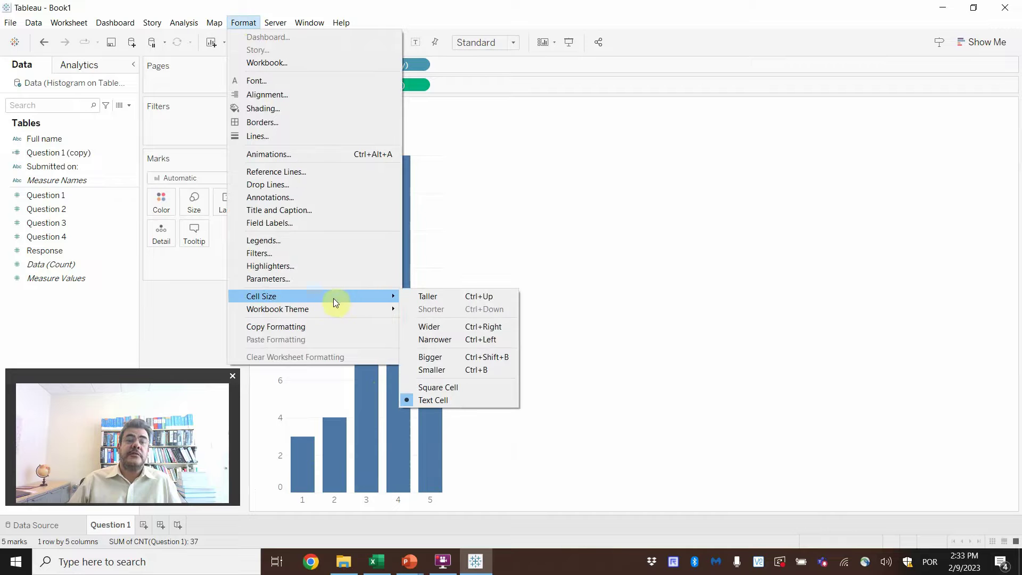
{"action": "left_click", "coordinate": [457, 327]}
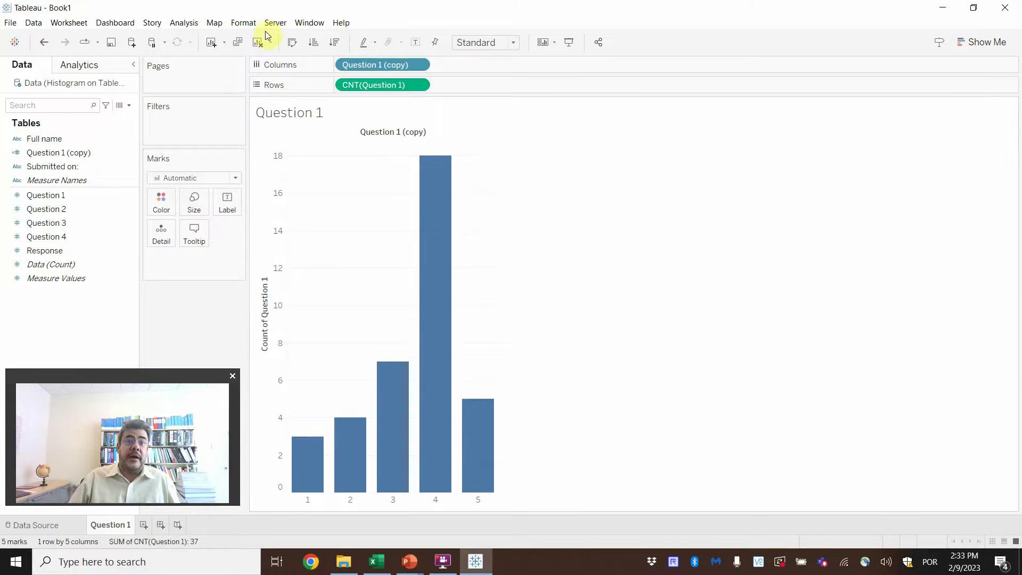
{"action": "left_click", "coordinate": [251, 25]}
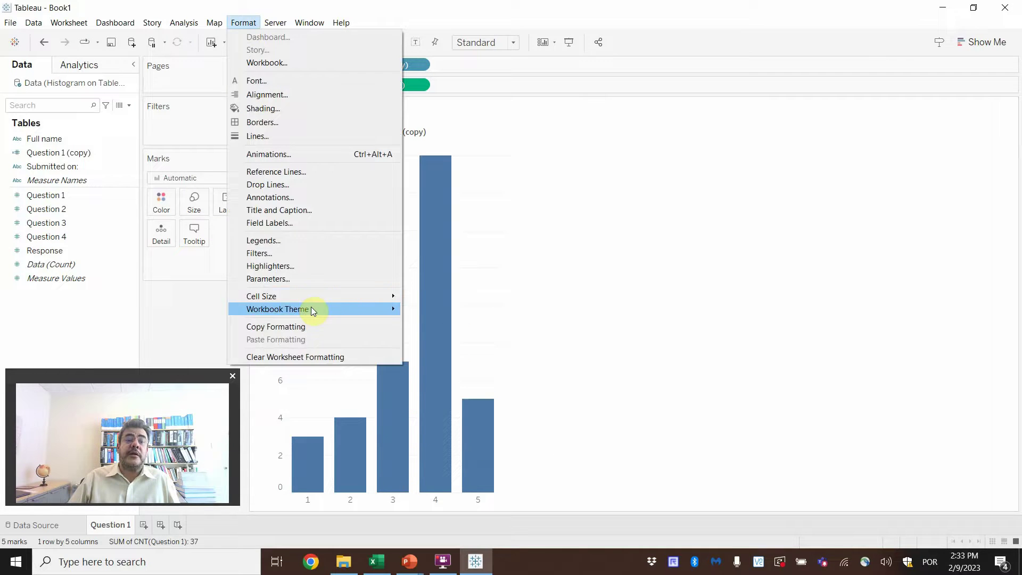
{"action": "mouse_move", "coordinate": [314, 297]}
{"action": "left_click", "coordinate": [463, 357]}
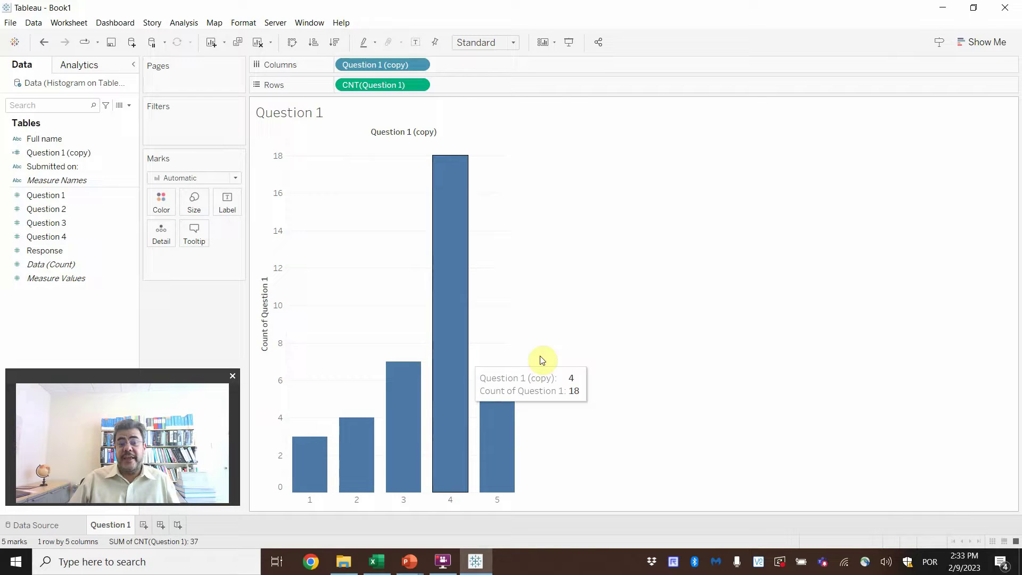
{"action": "key", "text": "ctrl+shift+b"}
{"action": "key", "text": "ctrl+shift+b"}
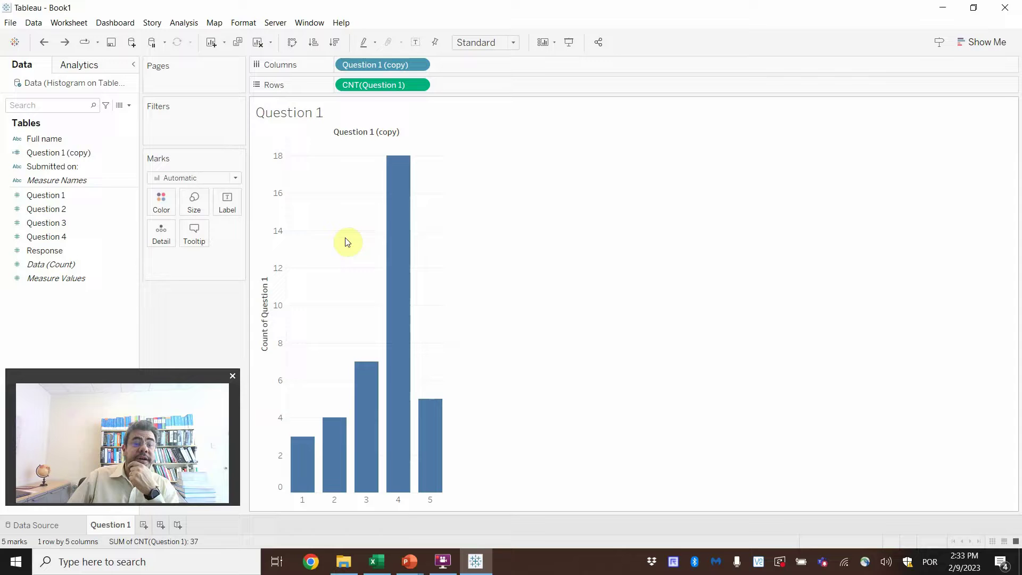
Widen the bars to maximum size so they touch, and hide the Question 1 (copy) column label
{"action": "left_click", "coordinate": [199, 203]}
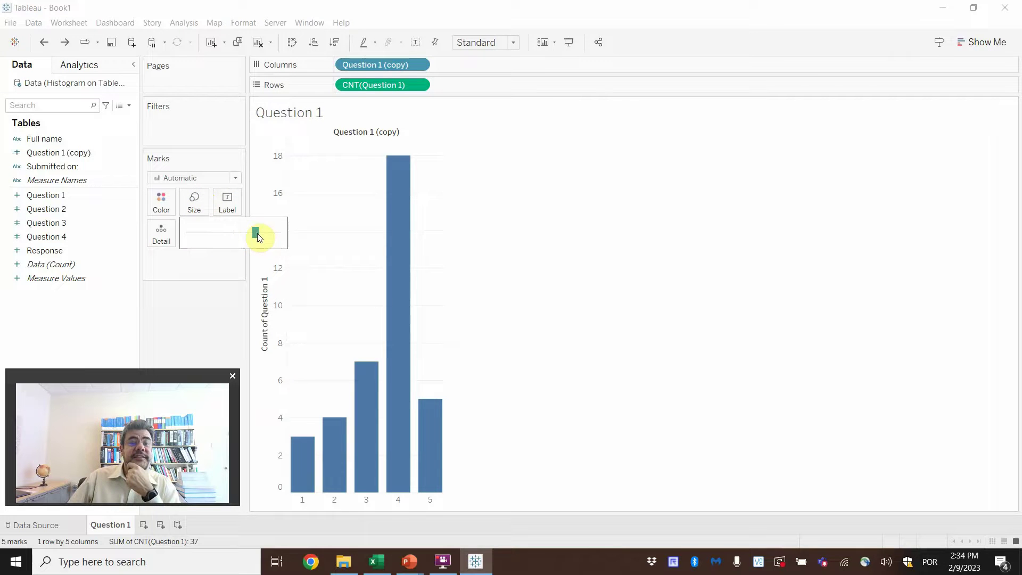
{"action": "left_click_drag", "start_coordinate": [257, 232], "coordinate": [290, 231]}
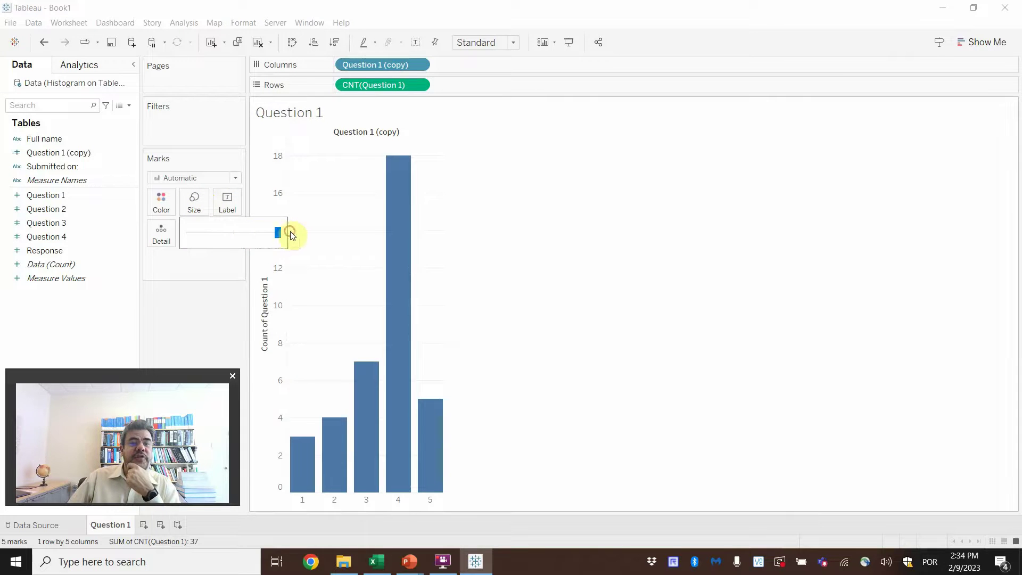
{"action": "left_click", "coordinate": [491, 268]}
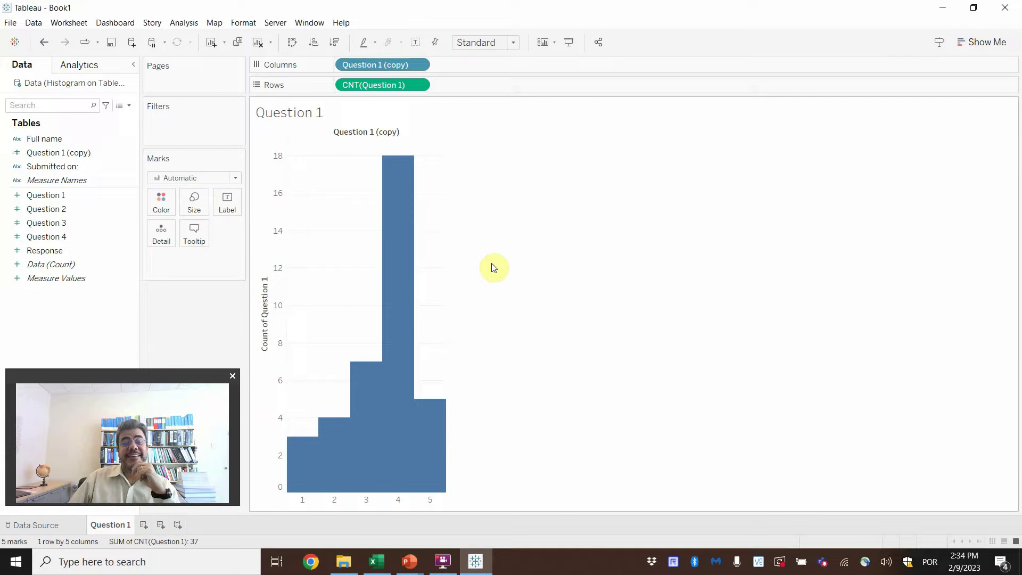
{"action": "right_click", "coordinate": [361, 132]}
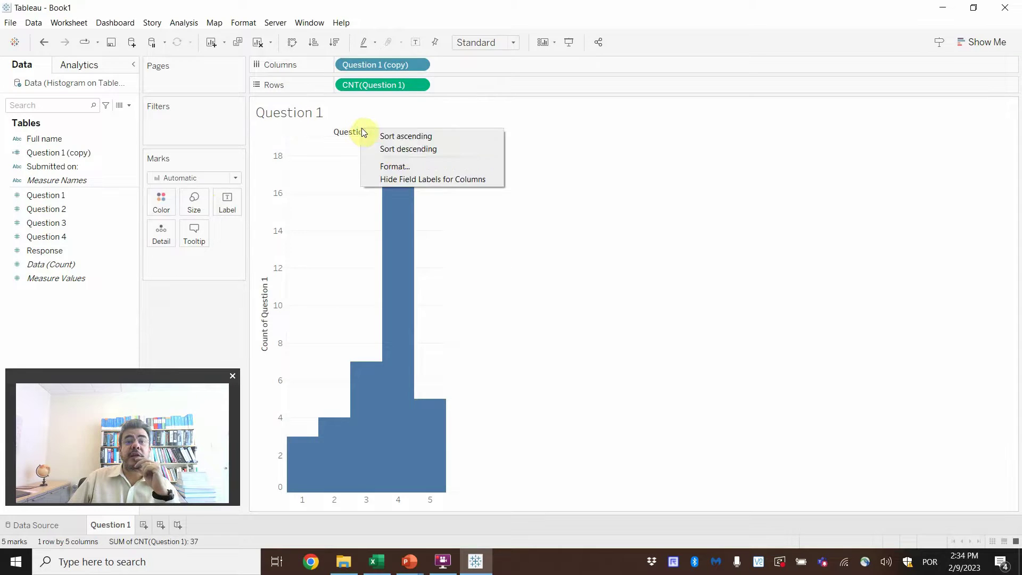
{"action": "left_click", "coordinate": [404, 180]}
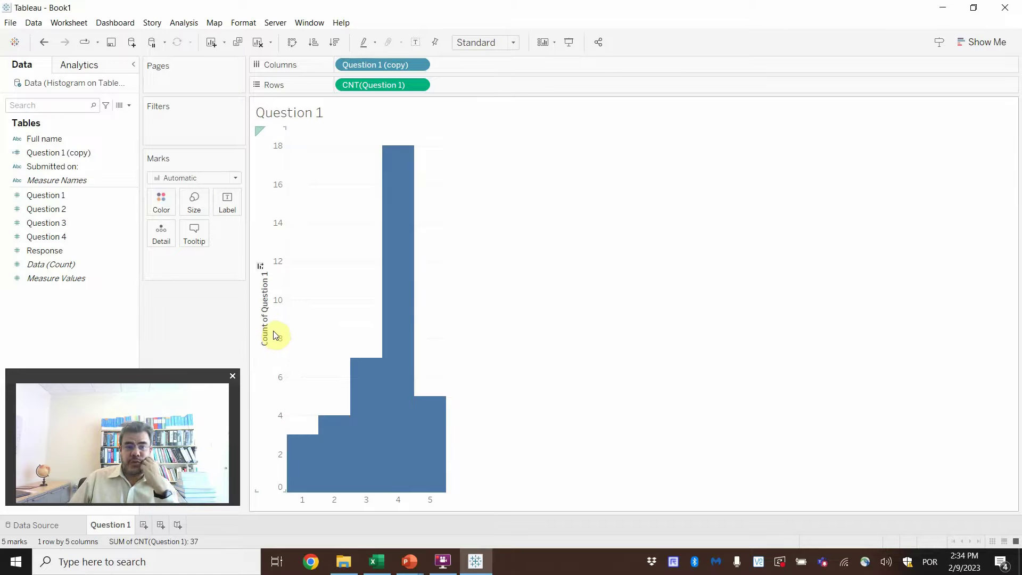
Delete the 'Count of Question 1' title from the vertical axis
{"action": "left_click", "coordinate": [264, 299]}
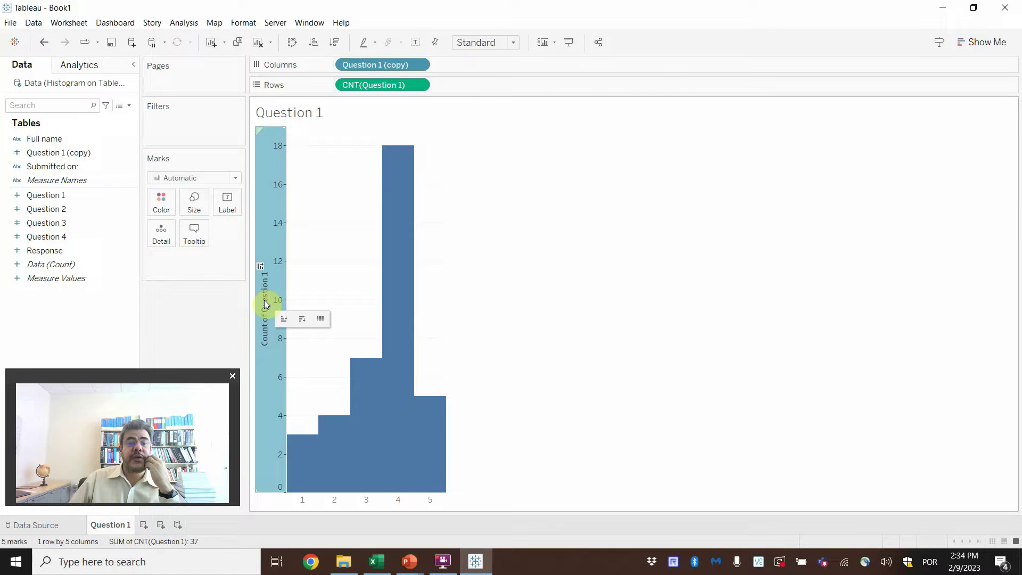
{"action": "double_click", "coordinate": [264, 299]}
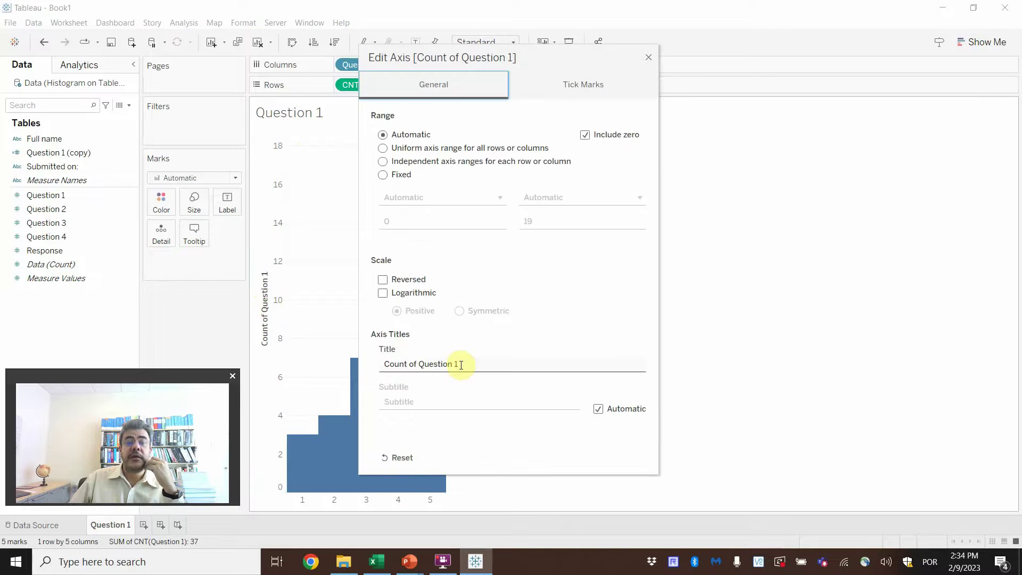
{"action": "left_click", "coordinate": [461, 365]}
{"action": "key", "text": "BackSpace"}
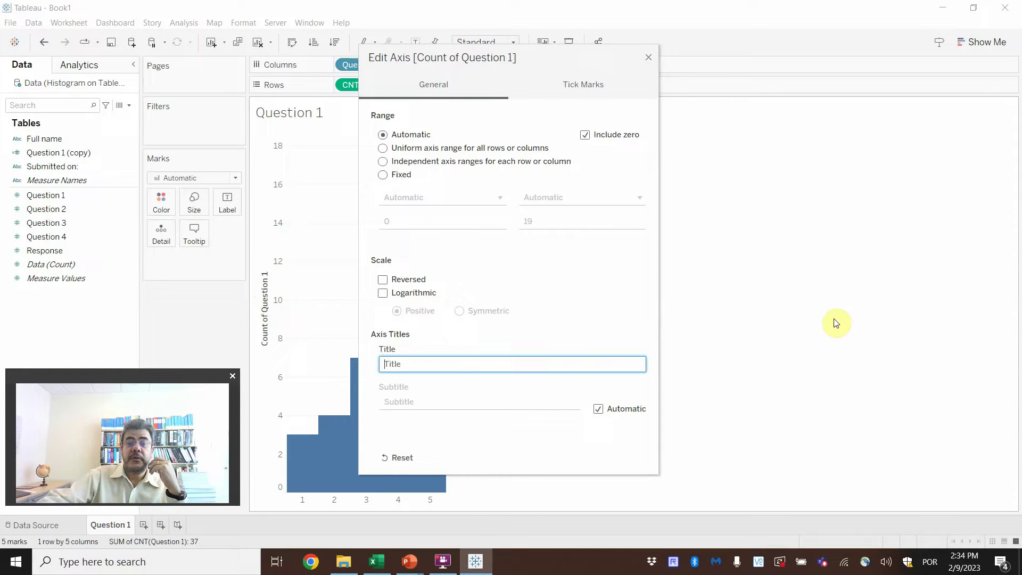
{"action": "left_click", "coordinate": [650, 56]}
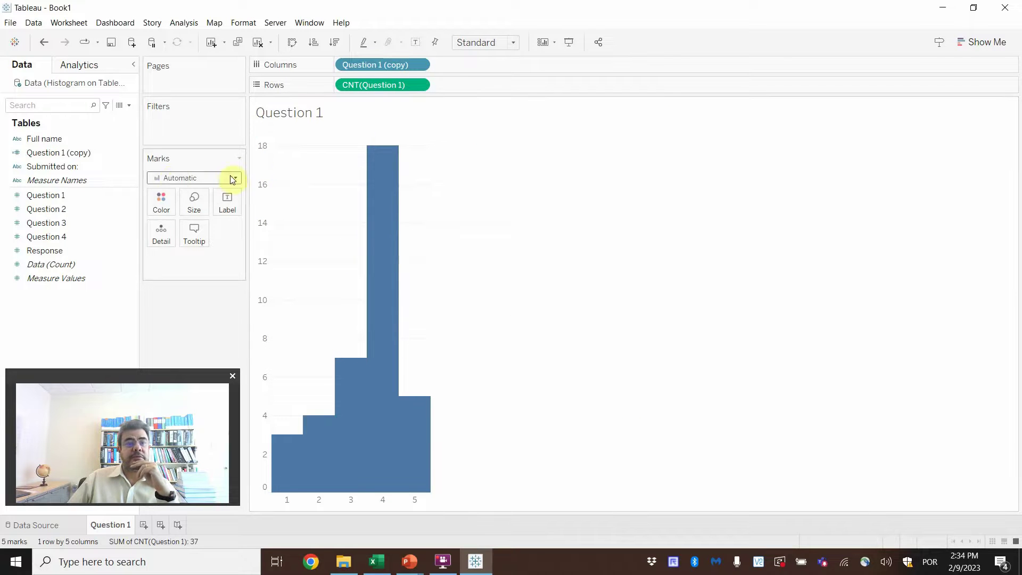
Add Question 1 to Label as a Count so the bars read 3, 4, 7, 18 and 5
{"action": "left_click_drag", "start_coordinate": [49, 195], "coordinate": [223, 199]}
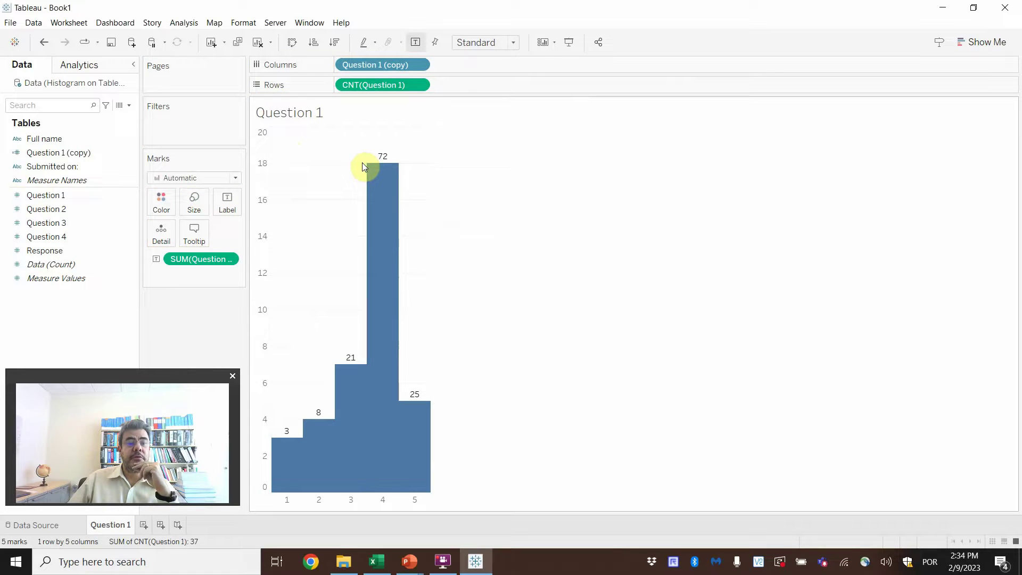
{"action": "left_click", "coordinate": [229, 259]}
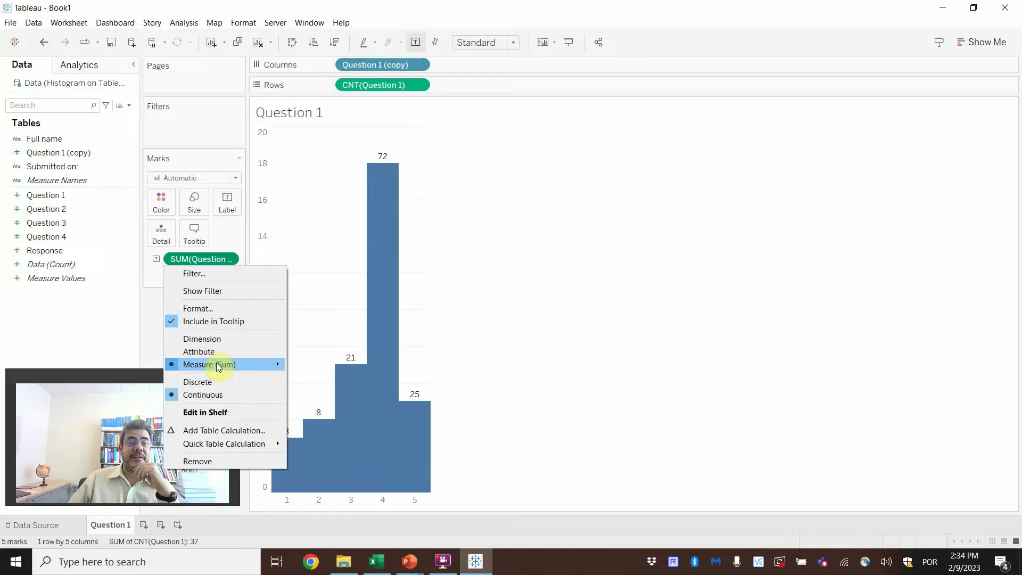
{"action": "mouse_move", "coordinate": [221, 363]}
{"action": "left_click", "coordinate": [327, 402]}
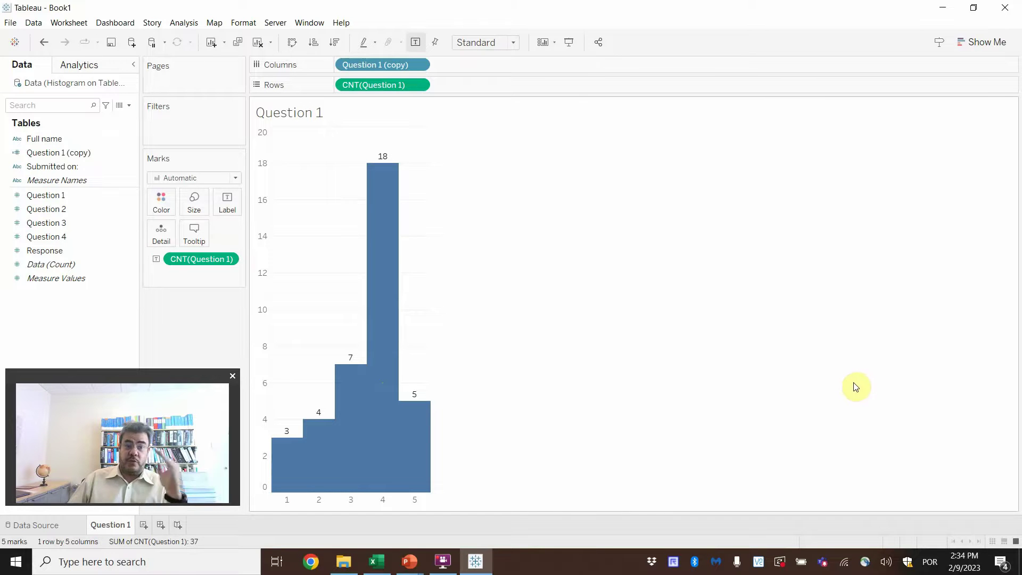
Add a new worksheet named Question 2
{"action": "left_click", "coordinate": [142, 528]}
{"action": "double_click", "coordinate": [147, 524]}
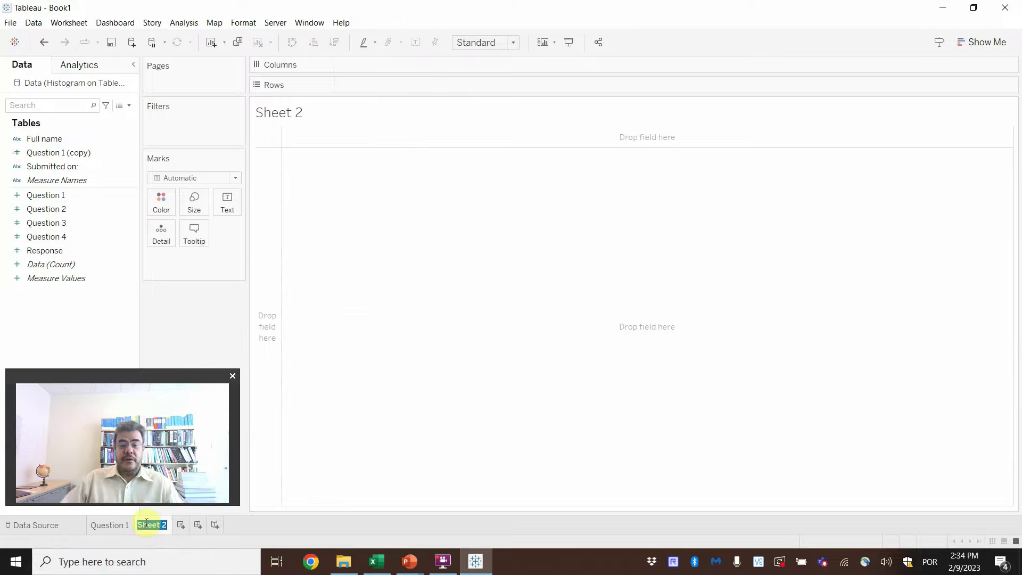
{"action": "type", "text": "Question 2"}
{"action": "key", "text": "Return"}
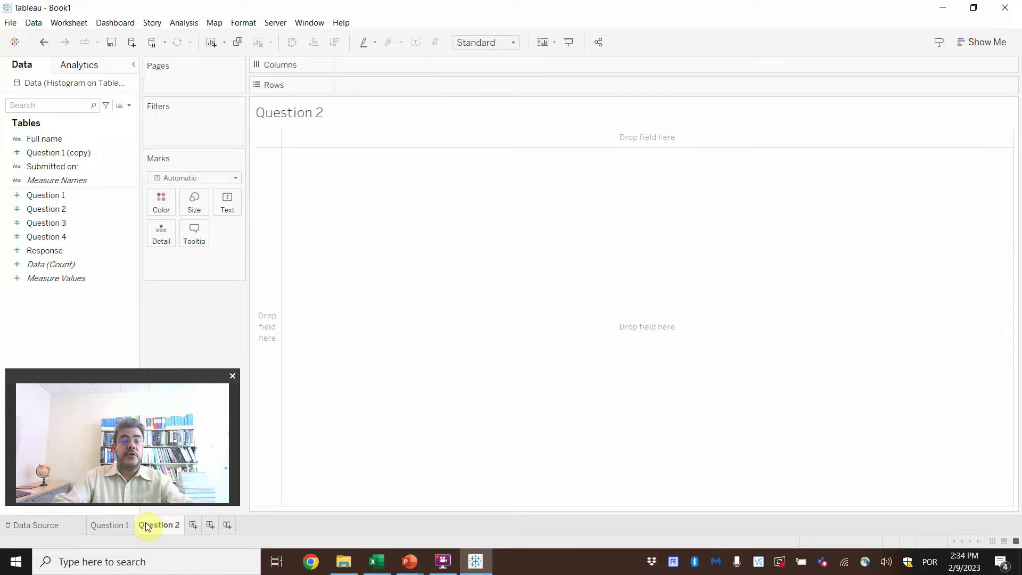
Put Question 2 on Rows and on Label, both set to Count, so the bar shows 37
{"action": "left_click_drag", "start_coordinate": [59, 208], "coordinate": [391, 86]}
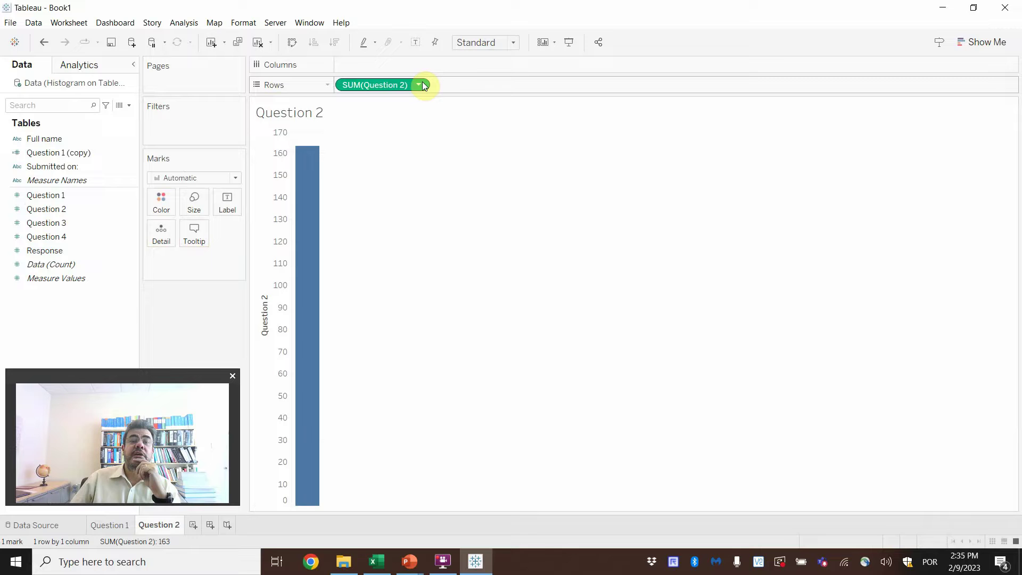
{"action": "left_click", "coordinate": [420, 86]}
{"action": "mouse_move", "coordinate": [402, 220]}
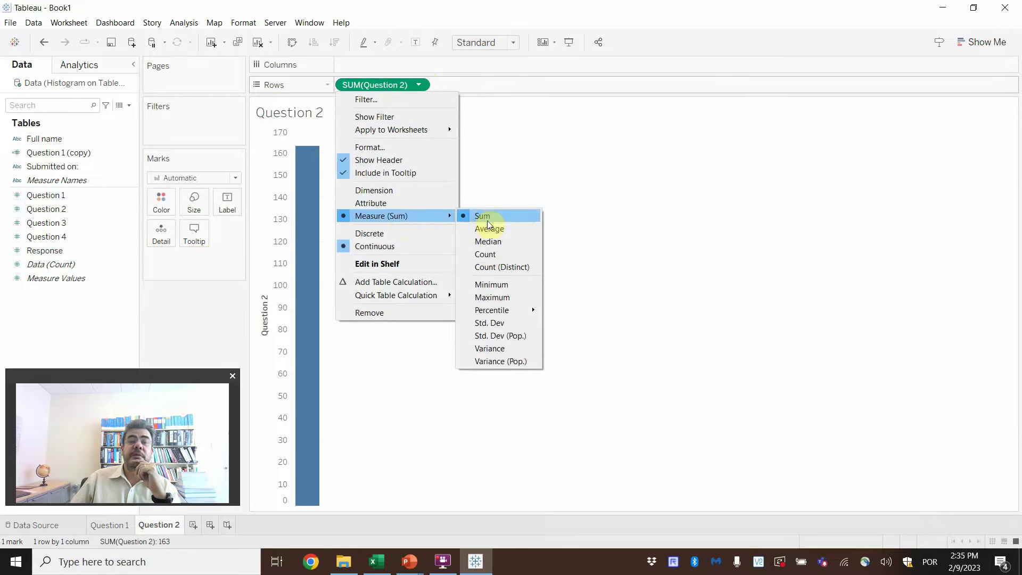
{"action": "left_click", "coordinate": [490, 258]}
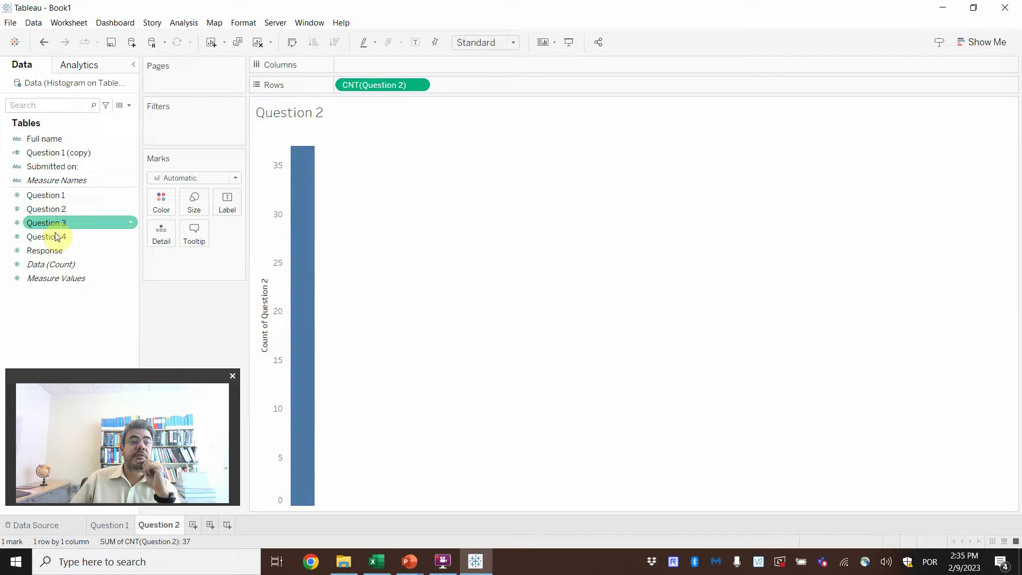
{"action": "left_click_drag", "start_coordinate": [62, 213], "coordinate": [225, 202]}
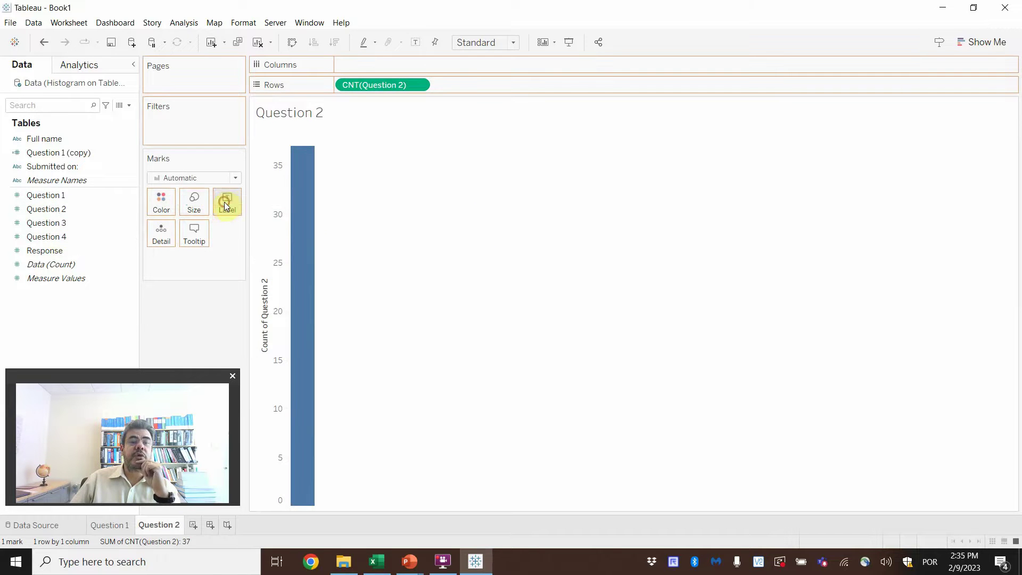
{"action": "left_click", "coordinate": [229, 259]}
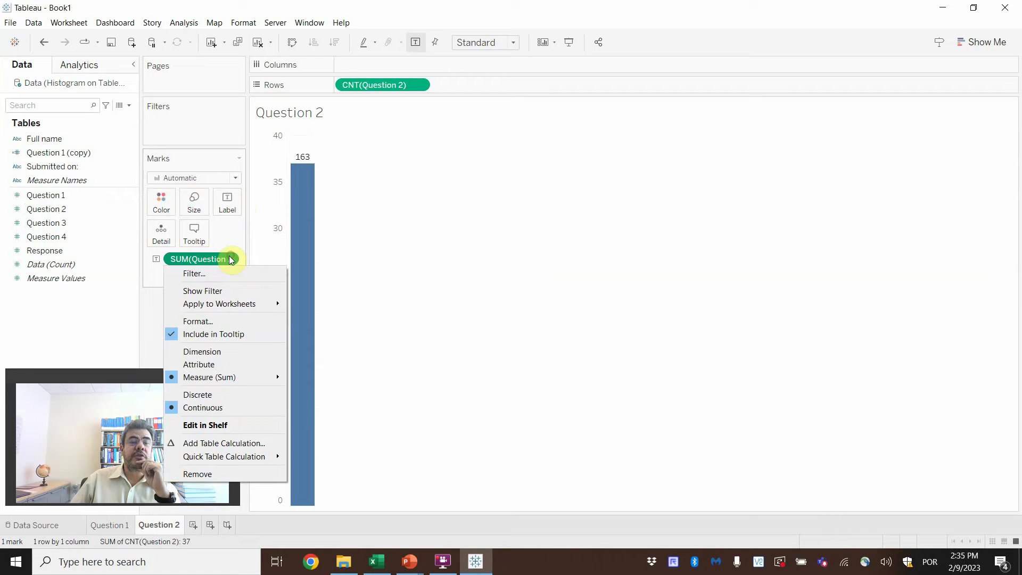
{"action": "mouse_move", "coordinate": [247, 380]}
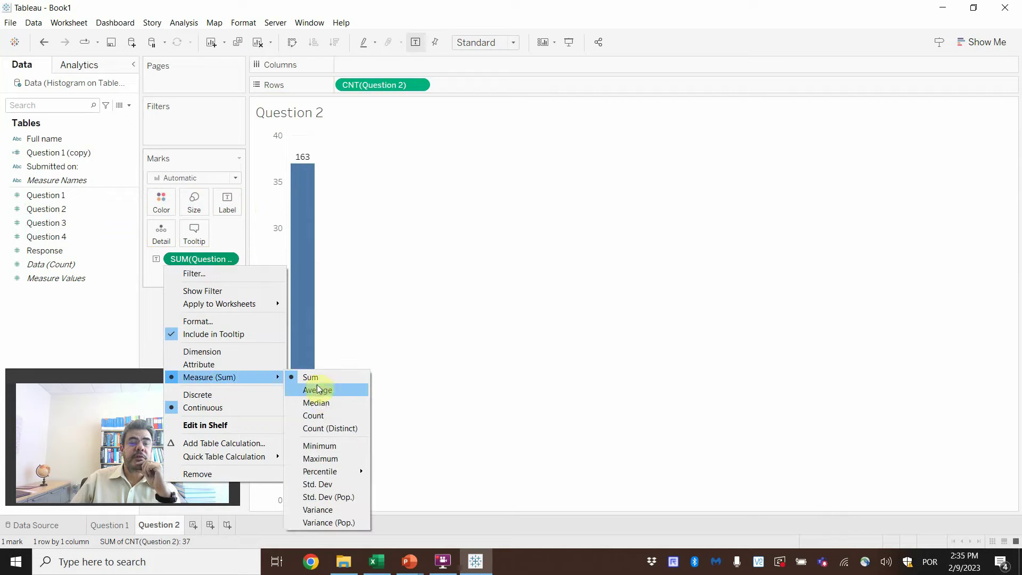
{"action": "left_click", "coordinate": [319, 415]}
Widen the Question 2 bar to the maximum mark size
{"action": "left_click", "coordinate": [193, 208]}
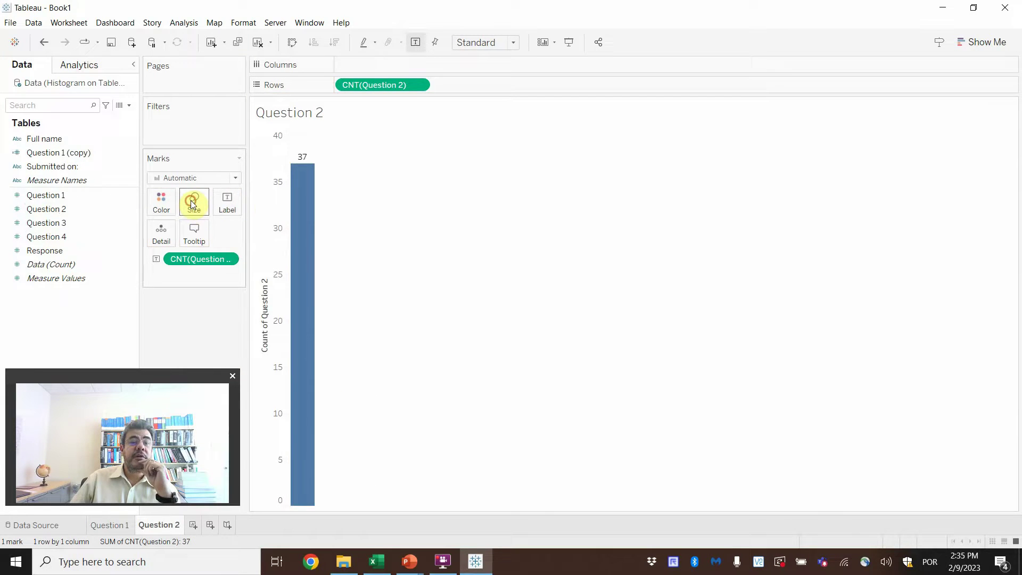
{"action": "left_click_drag", "start_coordinate": [254, 233], "coordinate": [292, 236]}
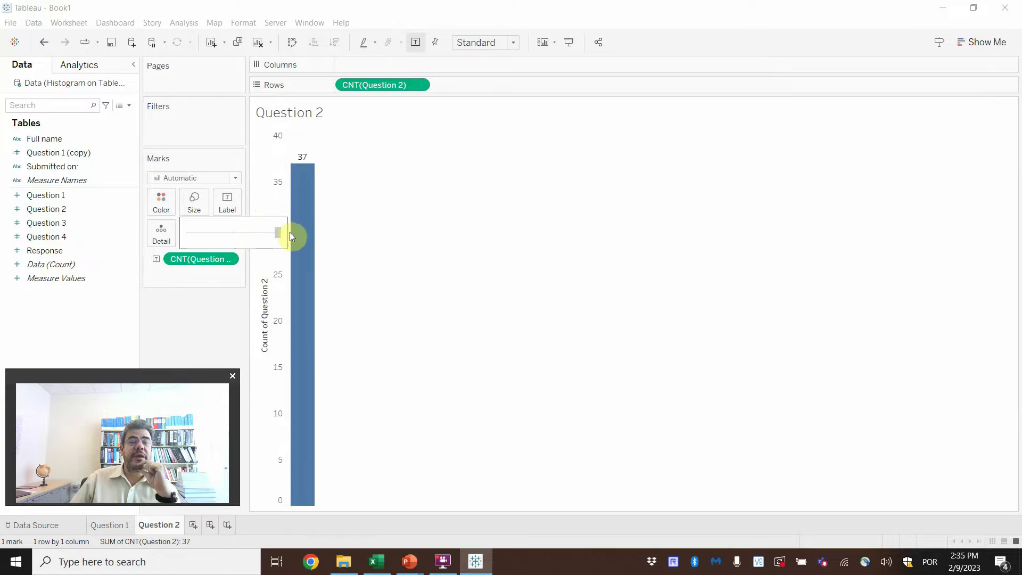
{"action": "left_click", "coordinate": [385, 241]}
{"action": "left_click", "coordinate": [37, 208]}
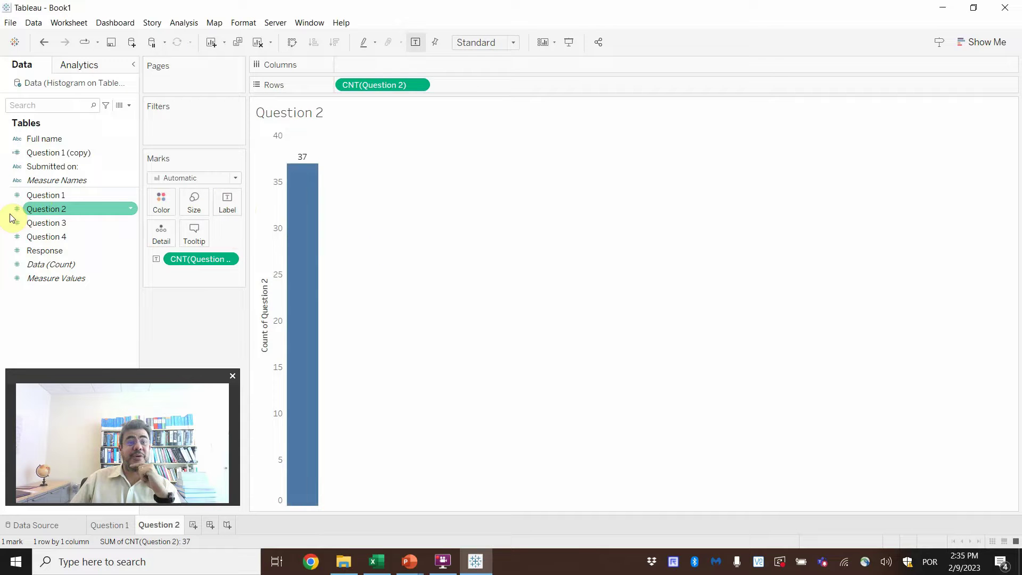
Duplicate the Question 2 field and put the copy on Columns, giving bars 2, 4, 8, 23
{"action": "left_click", "coordinate": [302, 311]}
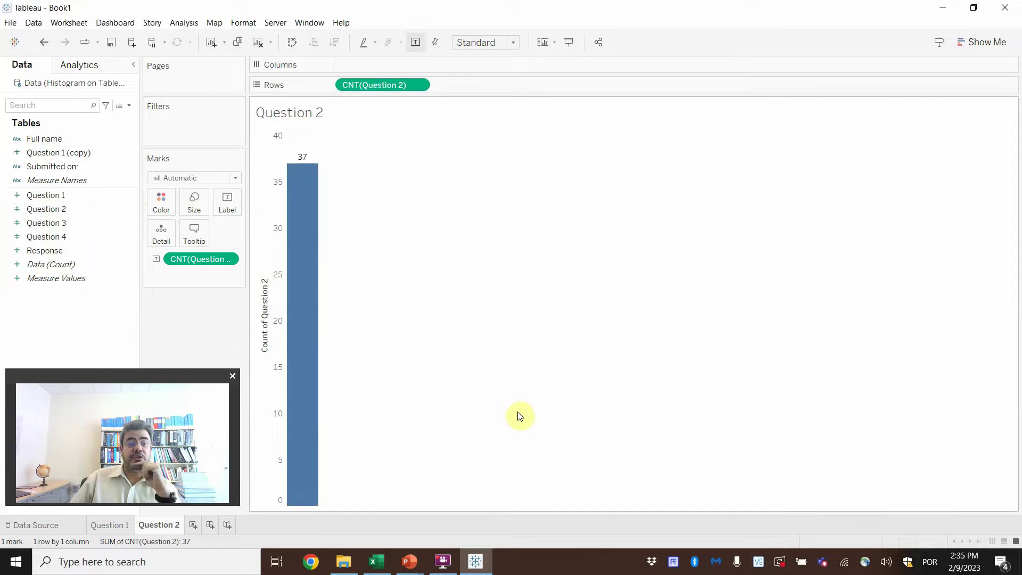
{"action": "left_click", "coordinate": [124, 215]}
{"action": "left_click", "coordinate": [132, 211]}
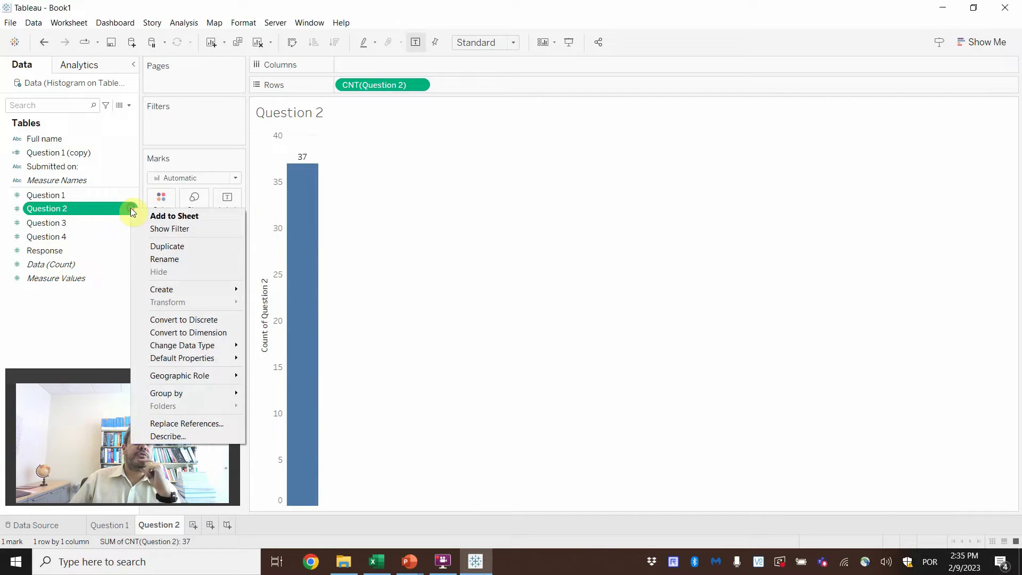
{"action": "left_click", "coordinate": [170, 247]}
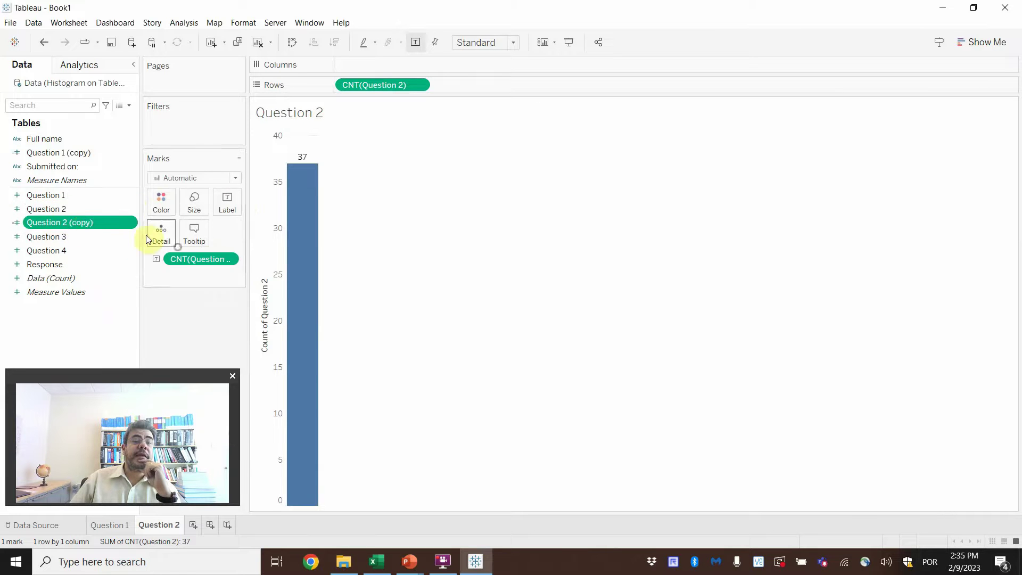
{"action": "left_click_drag", "start_coordinate": [80, 223], "coordinate": [391, 59]}
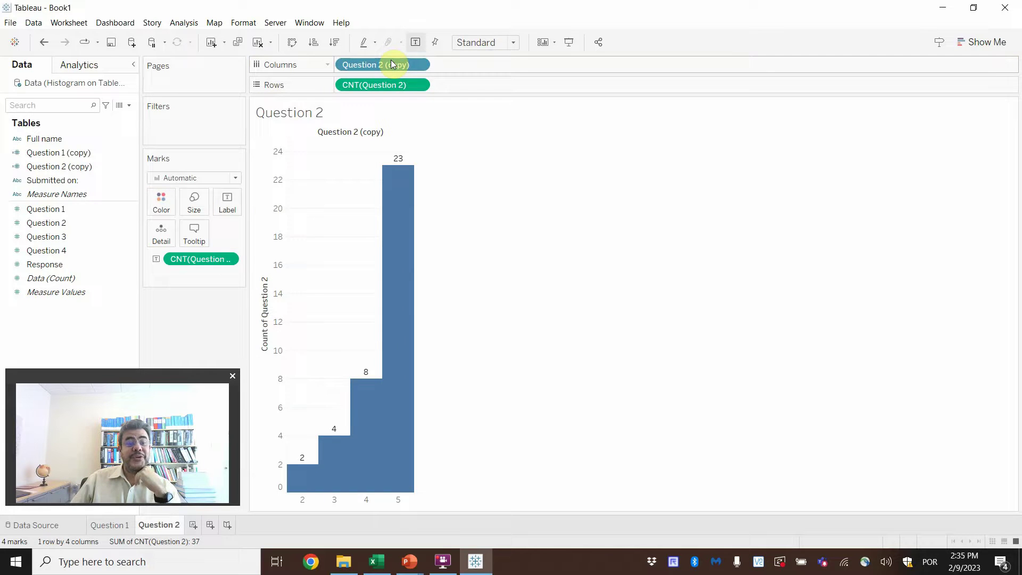
Hide the column field label, clear the vertical axis title, then view Question 1
{"action": "right_click", "coordinate": [338, 132]}
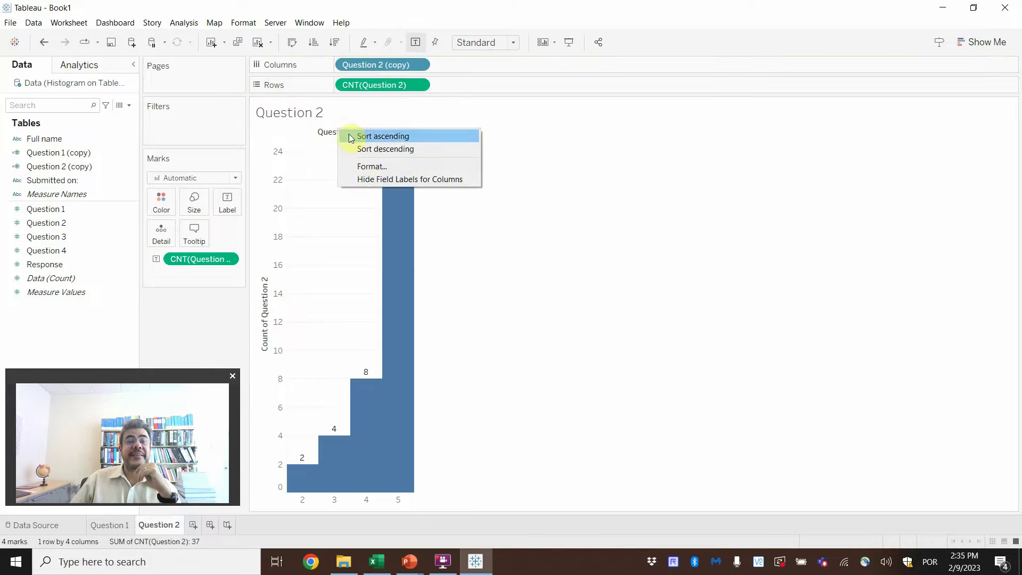
{"action": "right_click", "coordinate": [327, 131]}
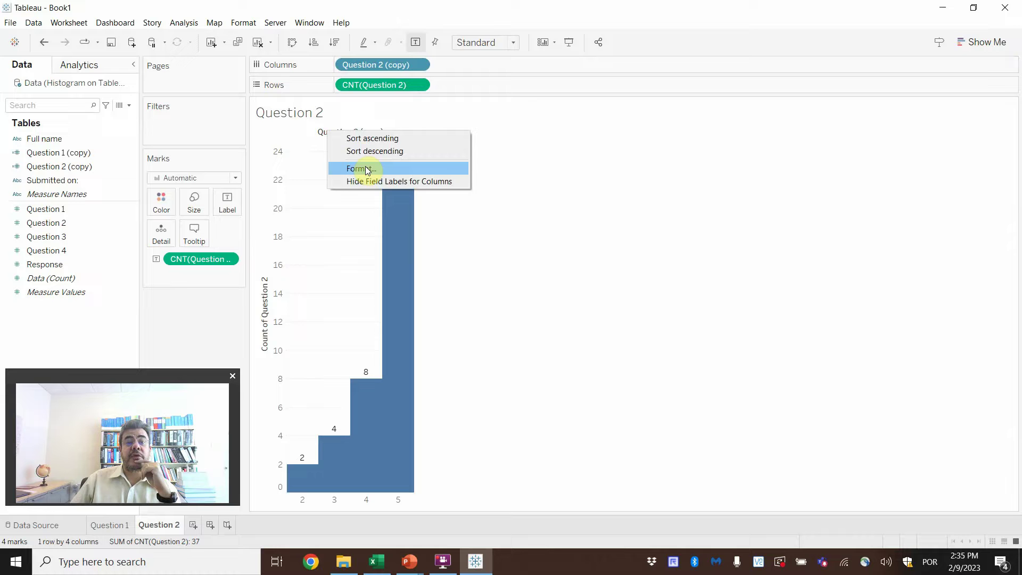
{"action": "left_click", "coordinate": [372, 181]}
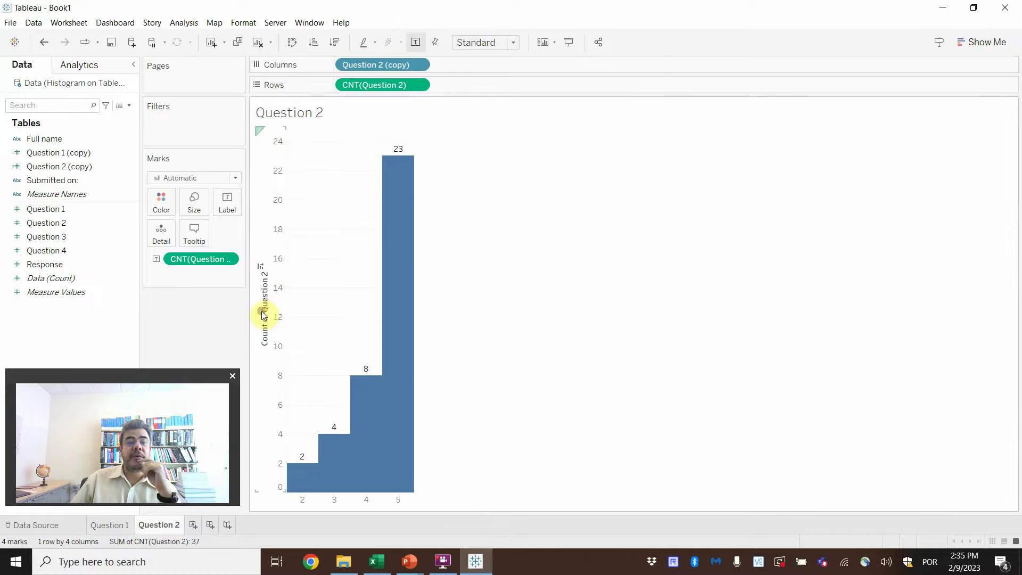
{"action": "double_click", "coordinate": [261, 285]}
{"action": "left_click_drag", "start_coordinate": [463, 365], "coordinate": [346, 371]}
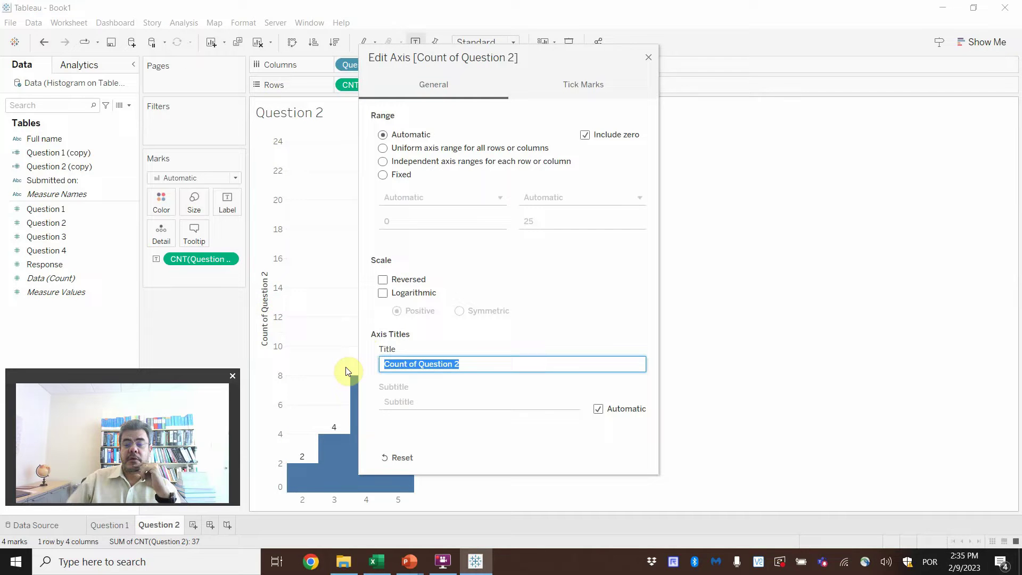
{"action": "key", "text": "BackSpace"}
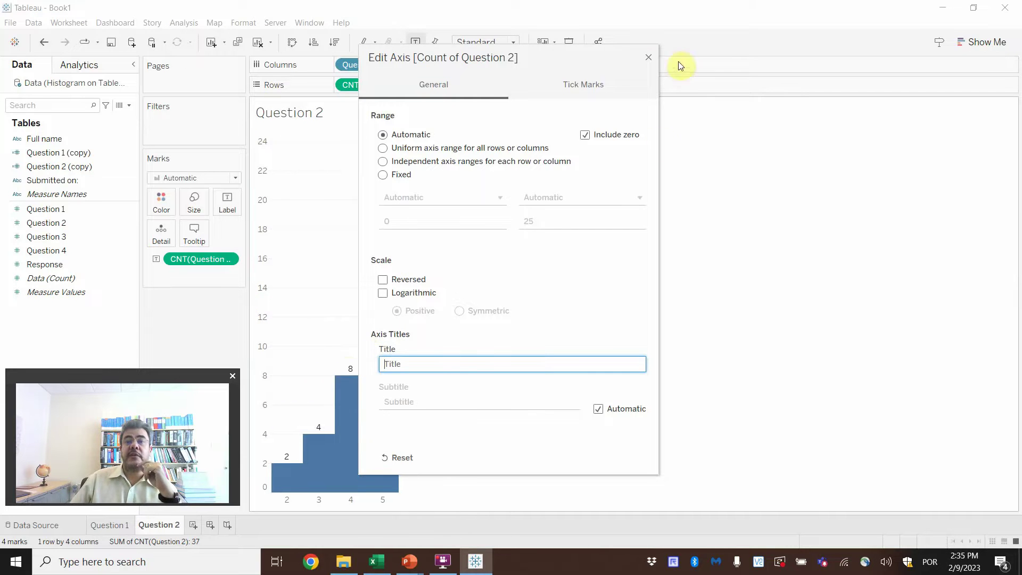
{"action": "left_click", "coordinate": [649, 58]}
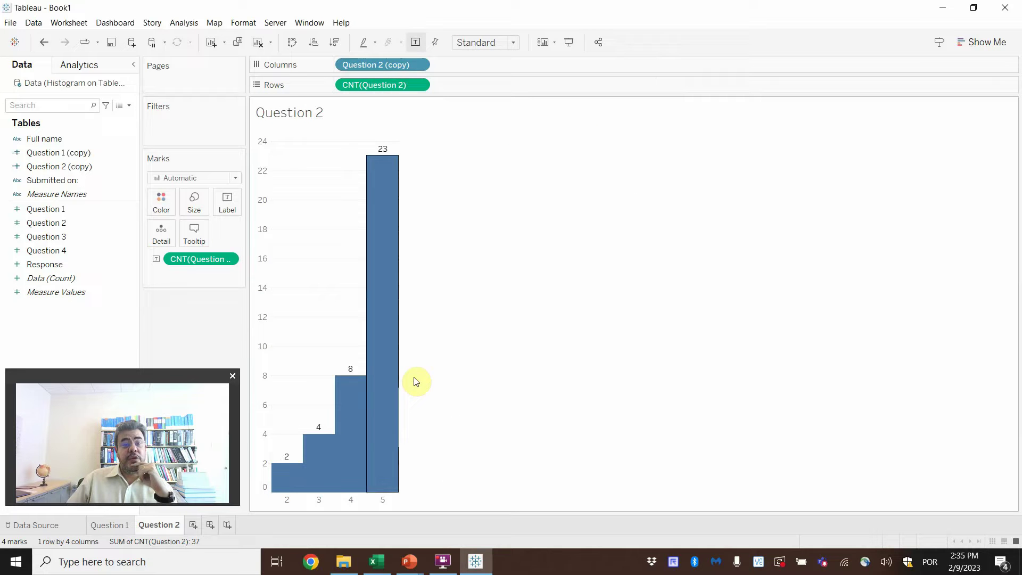
{"action": "left_click", "coordinate": [110, 527]}
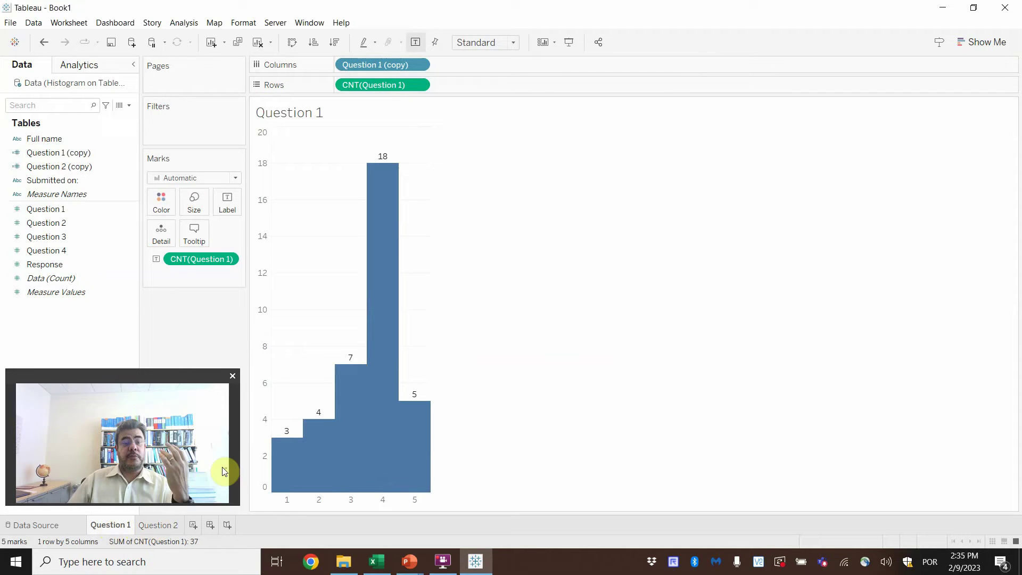
Colour the Question 2 histogram bars green
{"action": "mouse_move", "coordinate": [387, 418]}
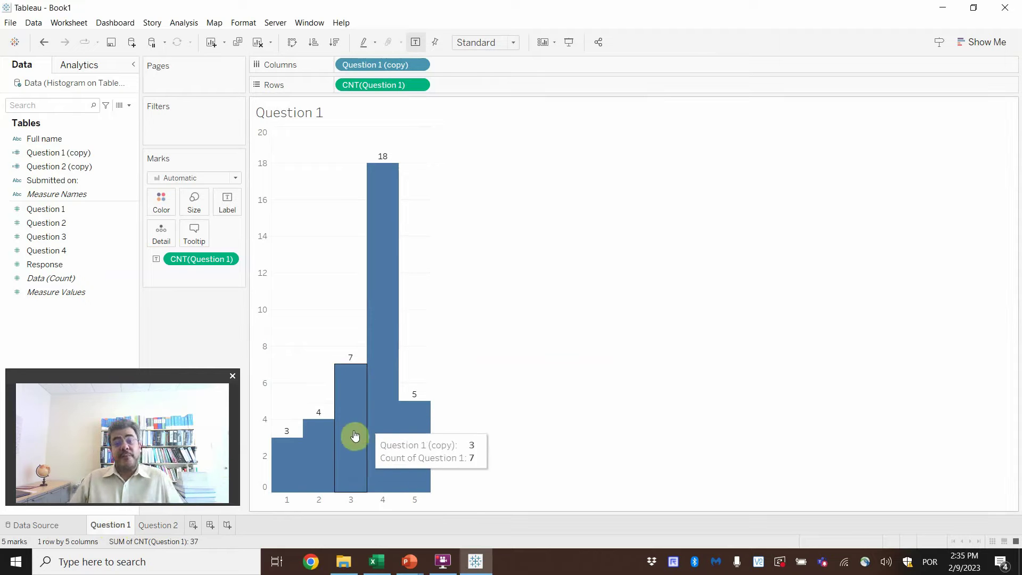
{"action": "mouse_move", "coordinate": [334, 443]}
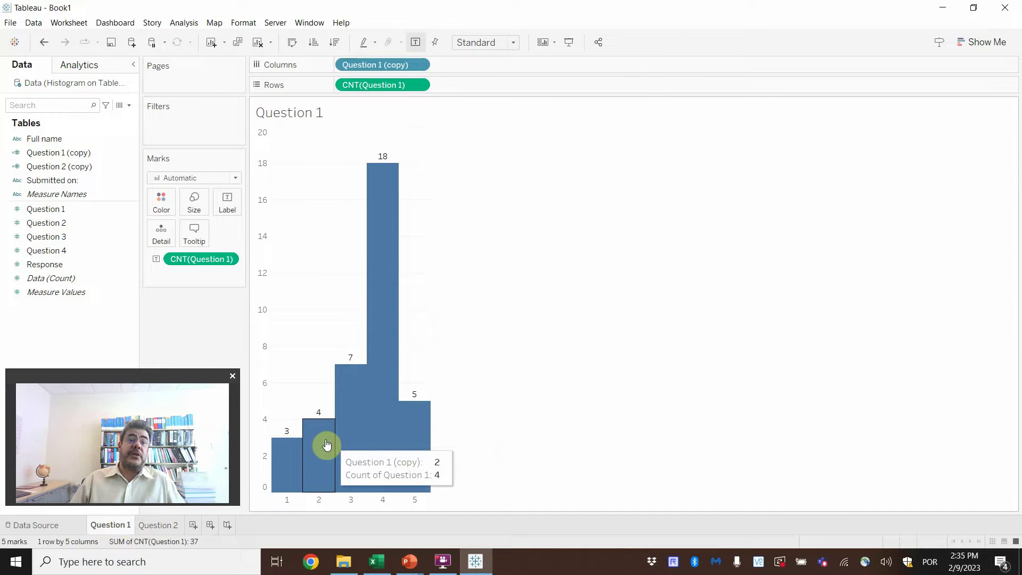
{"action": "left_click", "coordinate": [154, 526]}
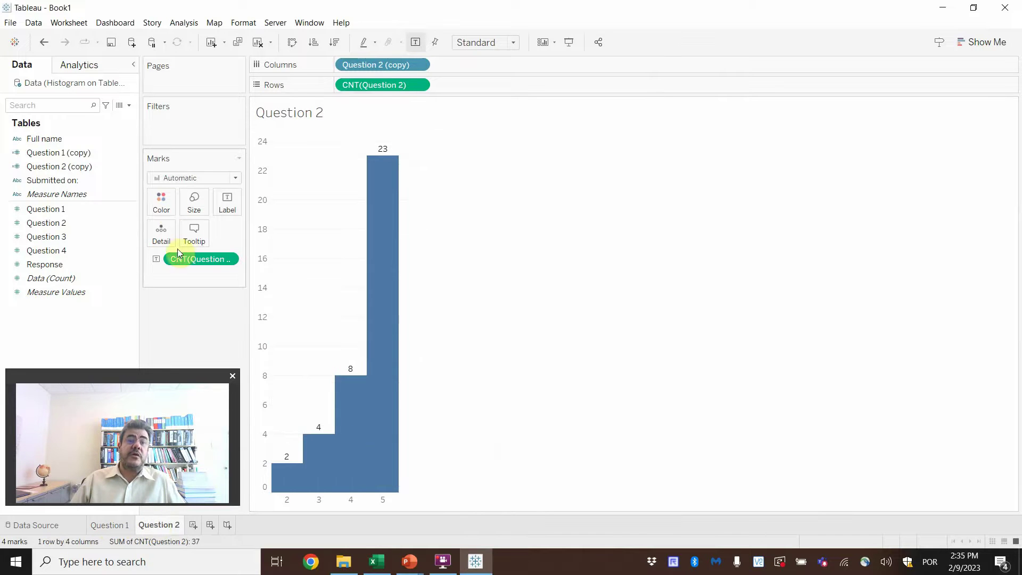
{"action": "left_click", "coordinate": [162, 205]}
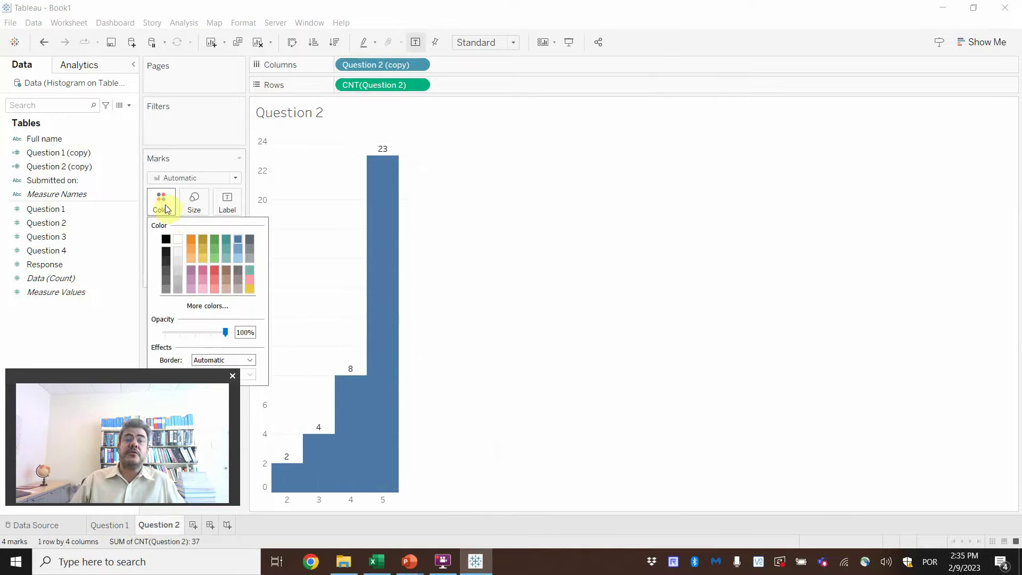
{"action": "left_click", "coordinate": [216, 248]}
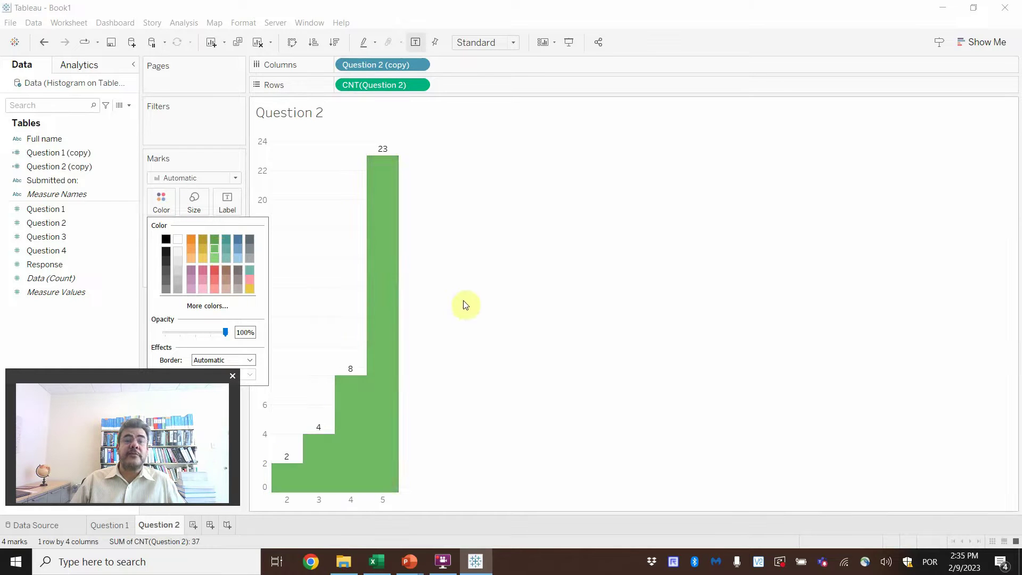
{"action": "left_click", "coordinate": [488, 273]}
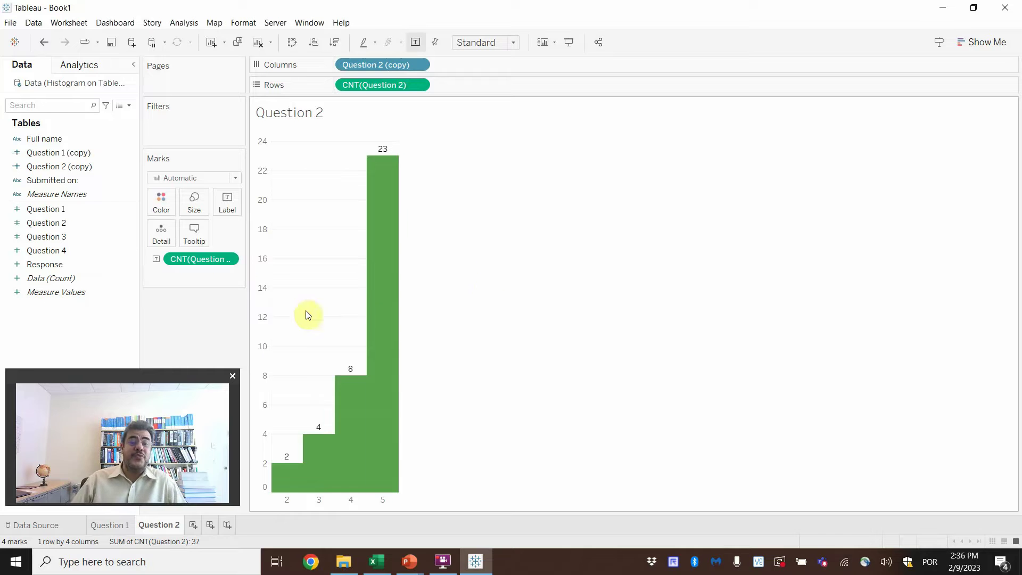
Add a new worksheet named Question 3
{"action": "left_click", "coordinate": [192, 526]}
{"action": "double_click", "coordinate": [194, 525]}
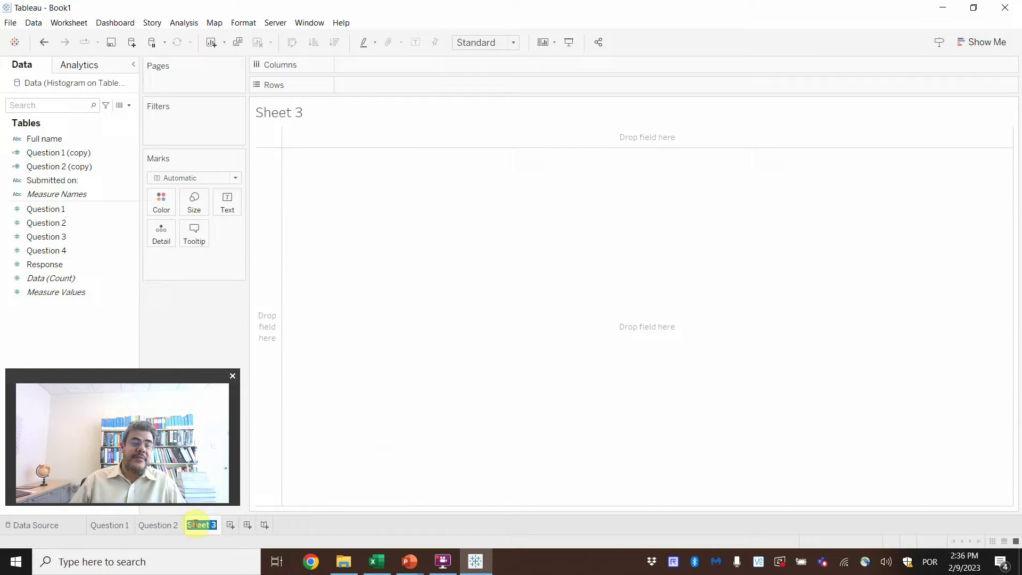
{"action": "type", "text": "Question 3"}
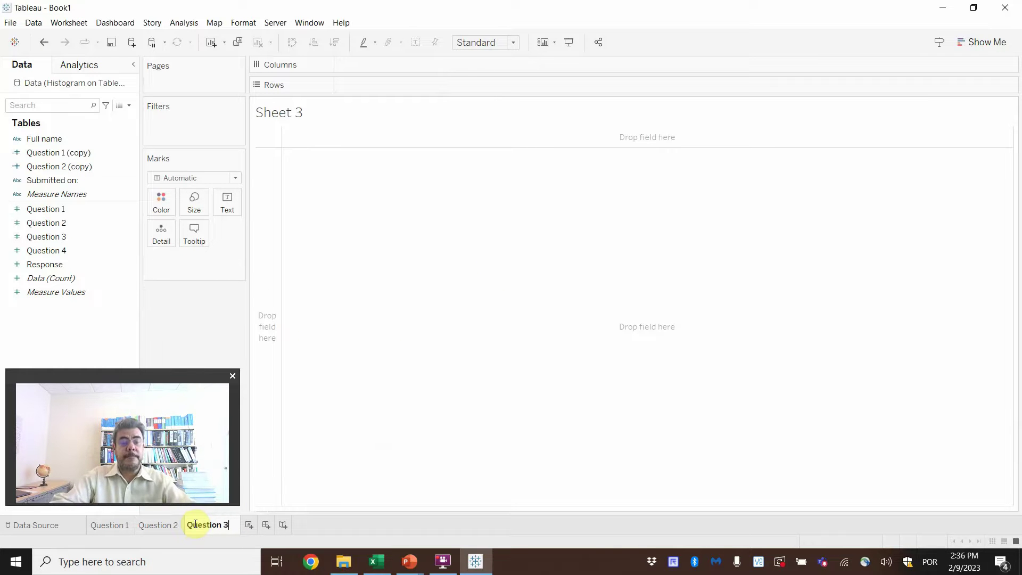
{"action": "key", "text": "Return"}
Put Question 3 on Rows as Count and its duplicate on Columns, giving bars 3, 6, 6, 9, 13
{"action": "left_click_drag", "start_coordinate": [47, 237], "coordinate": [387, 86]}
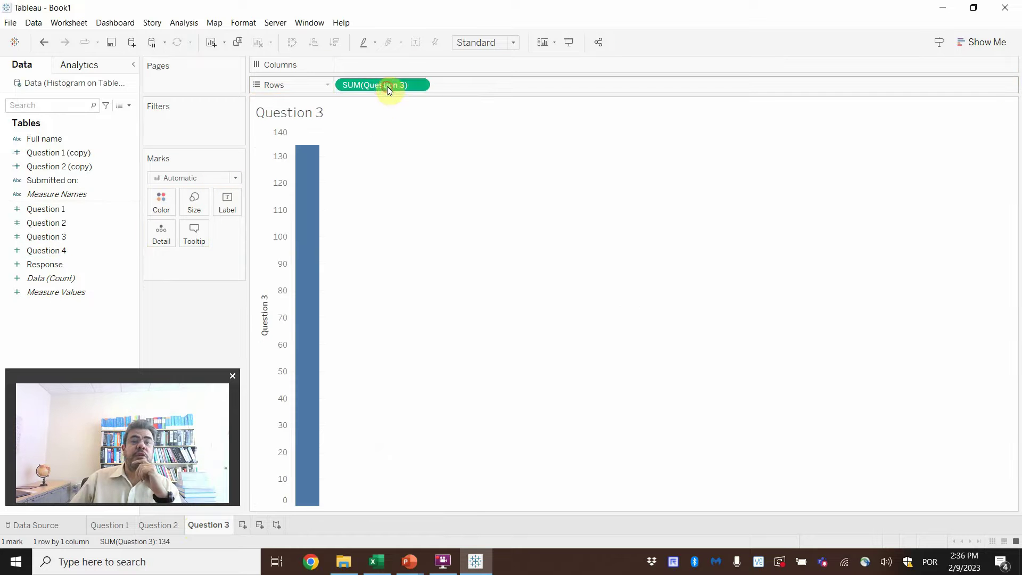
{"action": "left_click", "coordinate": [419, 85]}
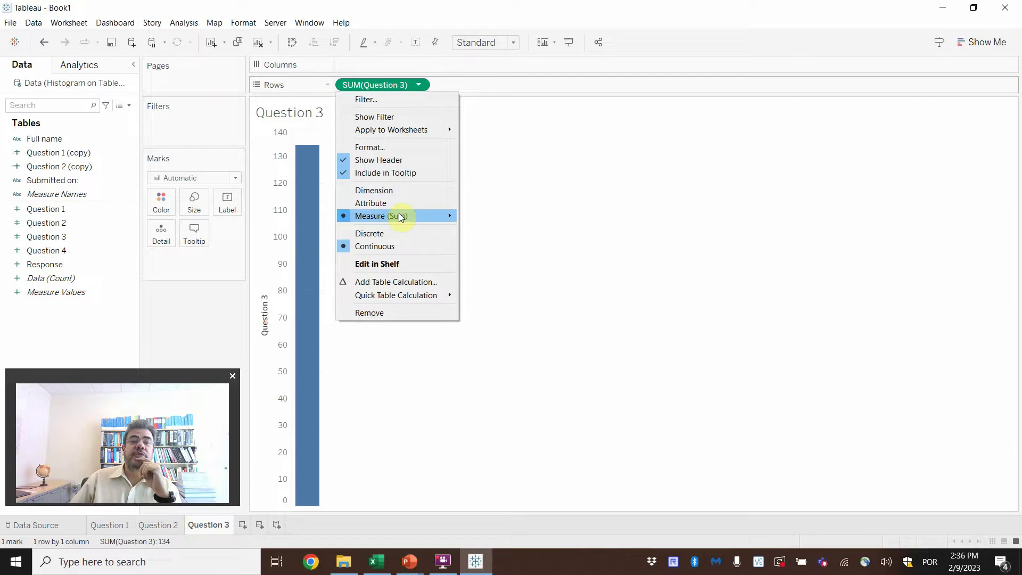
{"action": "mouse_move", "coordinate": [399, 216]}
{"action": "left_click", "coordinate": [487, 254]}
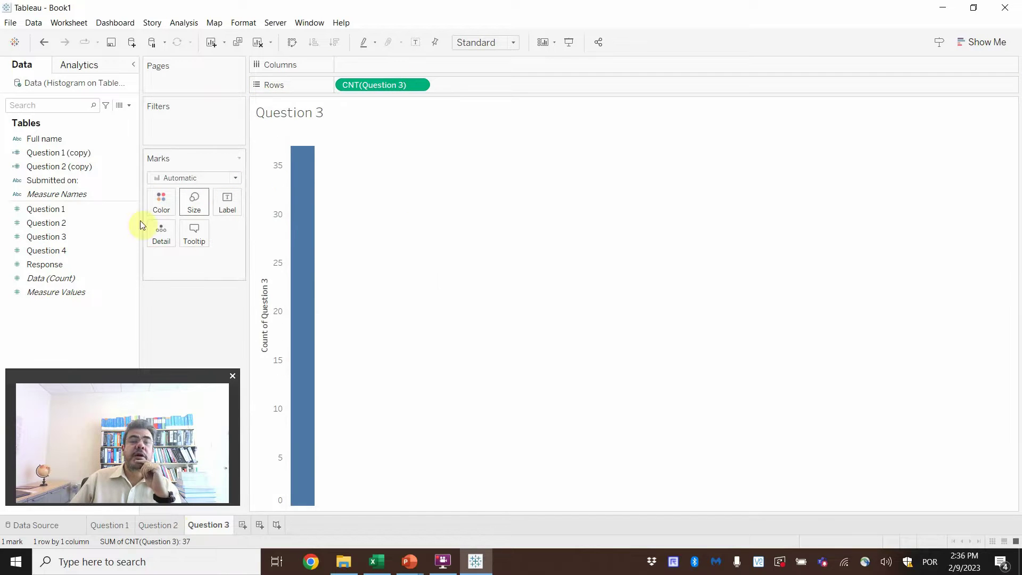
{"action": "left_click", "coordinate": [119, 235]}
{"action": "right_click", "coordinate": [130, 238]}
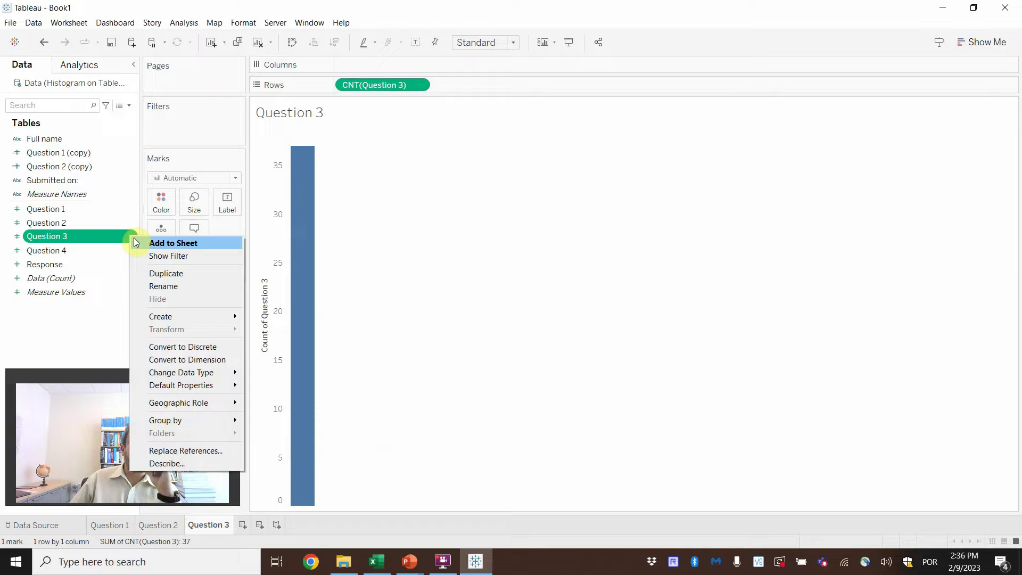
{"action": "left_click", "coordinate": [167, 274]}
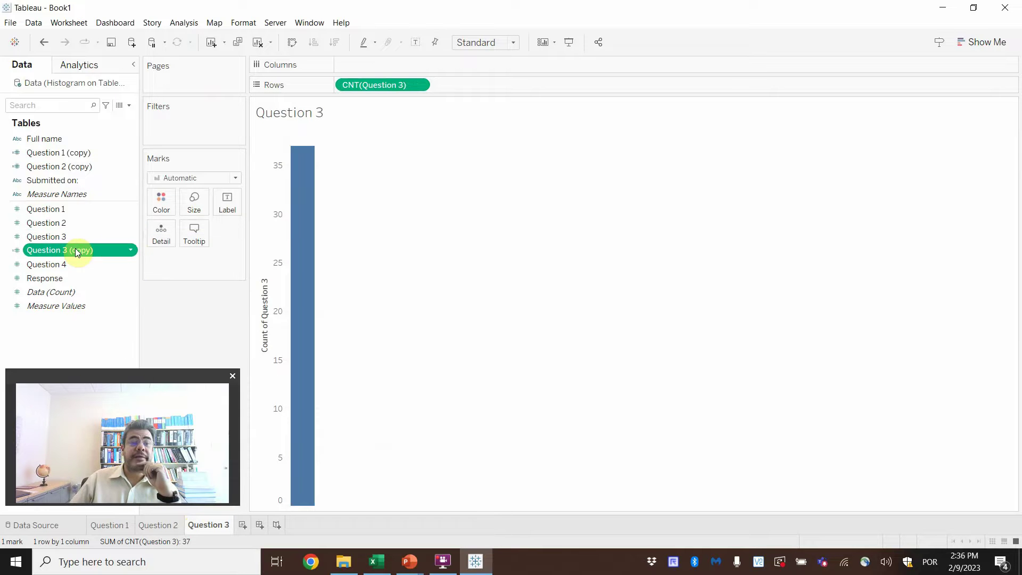
{"action": "left_click_drag", "start_coordinate": [64, 251], "coordinate": [383, 68]}
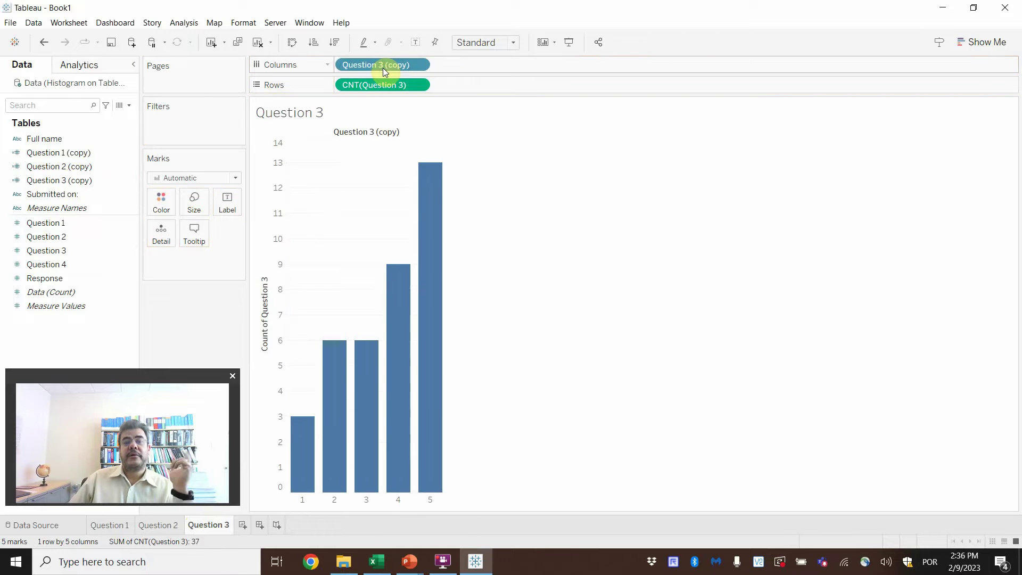
Hide the column field label and delete the vertical axis title
{"action": "right_click", "coordinate": [371, 138]}
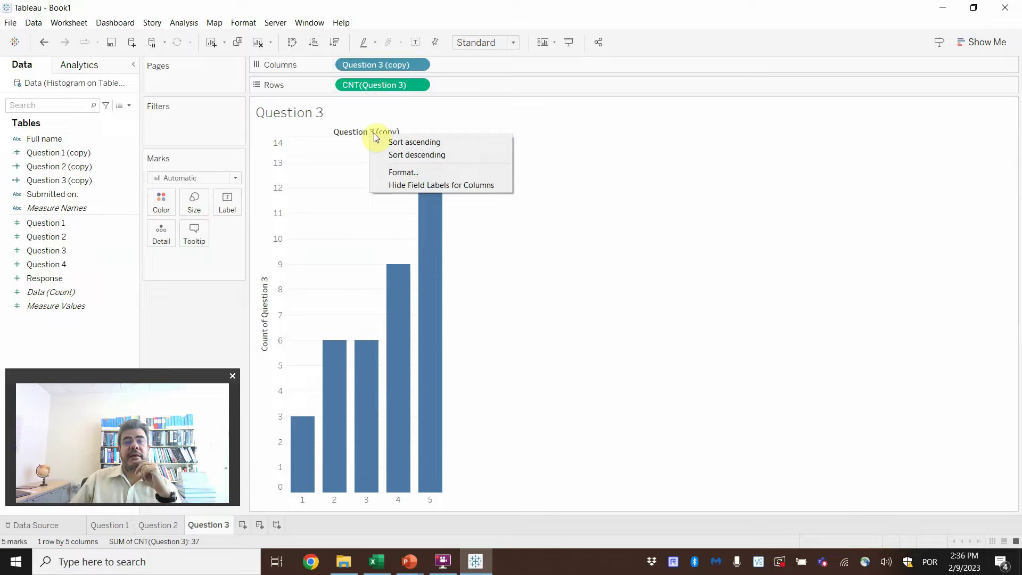
{"action": "left_click", "coordinate": [405, 184]}
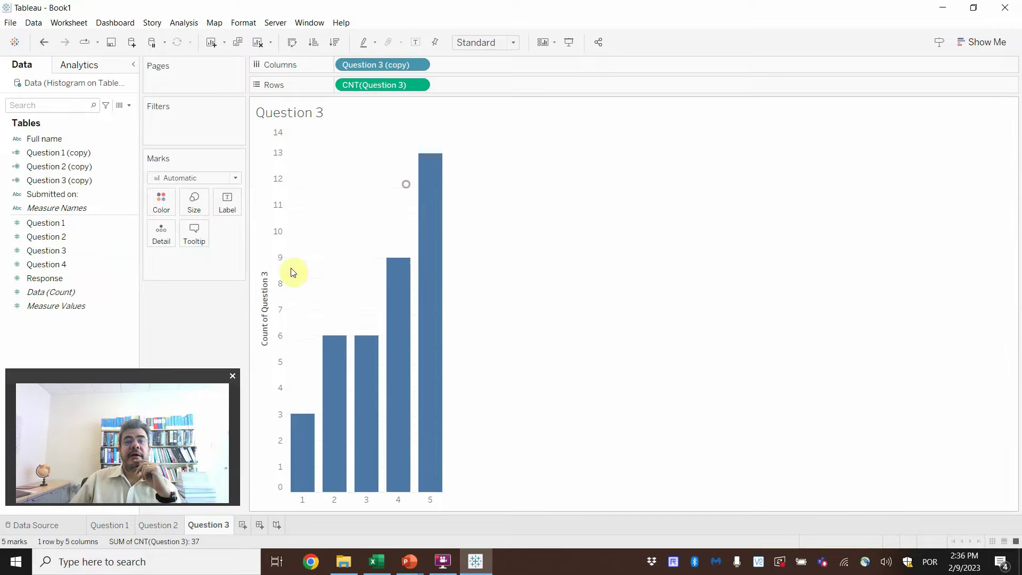
{"action": "double_click", "coordinate": [260, 287]}
{"action": "left_click", "coordinate": [485, 367]}
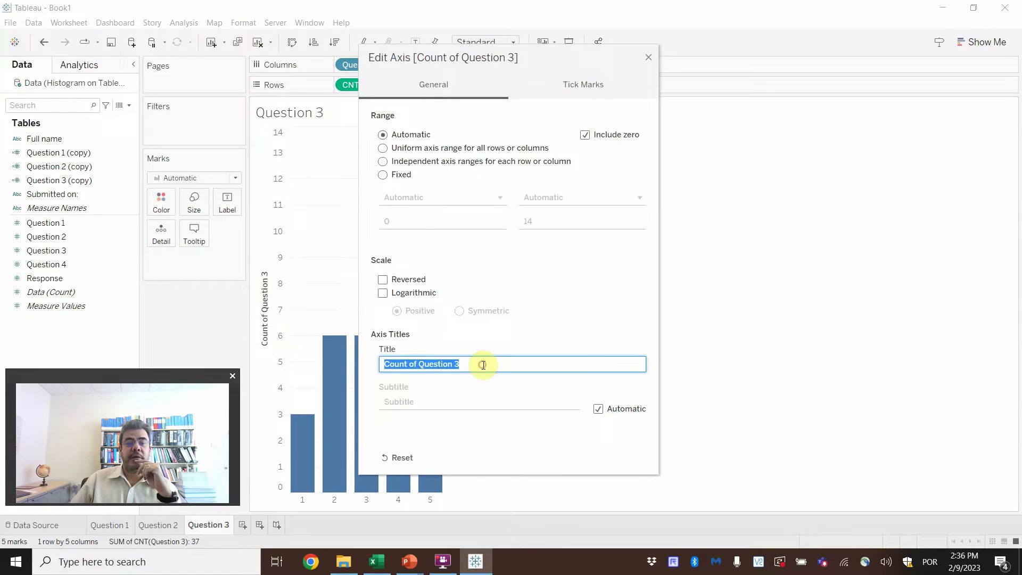
{"action": "key", "text": "BackSpace"}
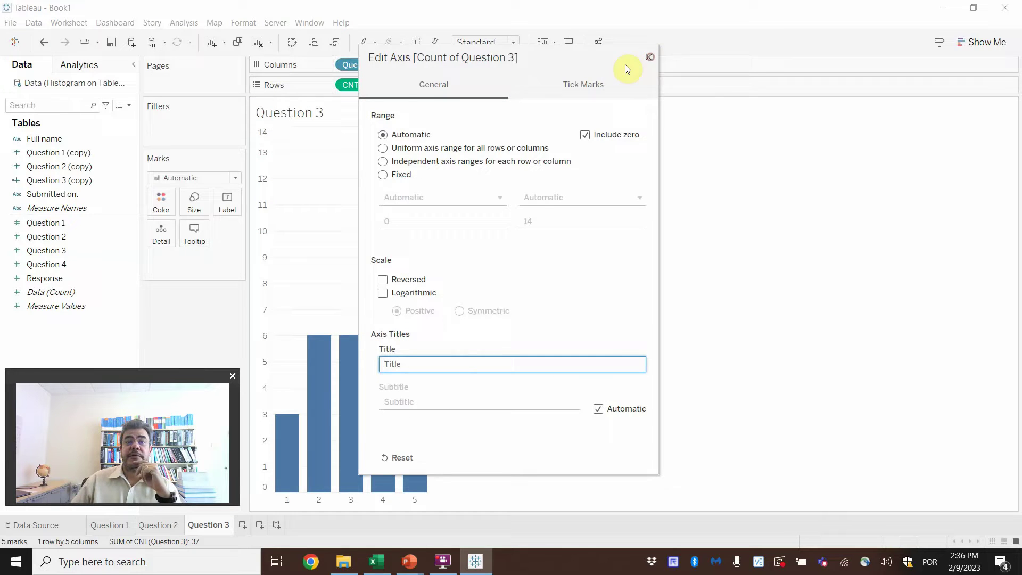
Apply the empty axis title and label the Question 3 bars with their counts
{"action": "left_click", "coordinate": [650, 57]}
{"action": "left_click_drag", "start_coordinate": [56, 250], "coordinate": [228, 206]}
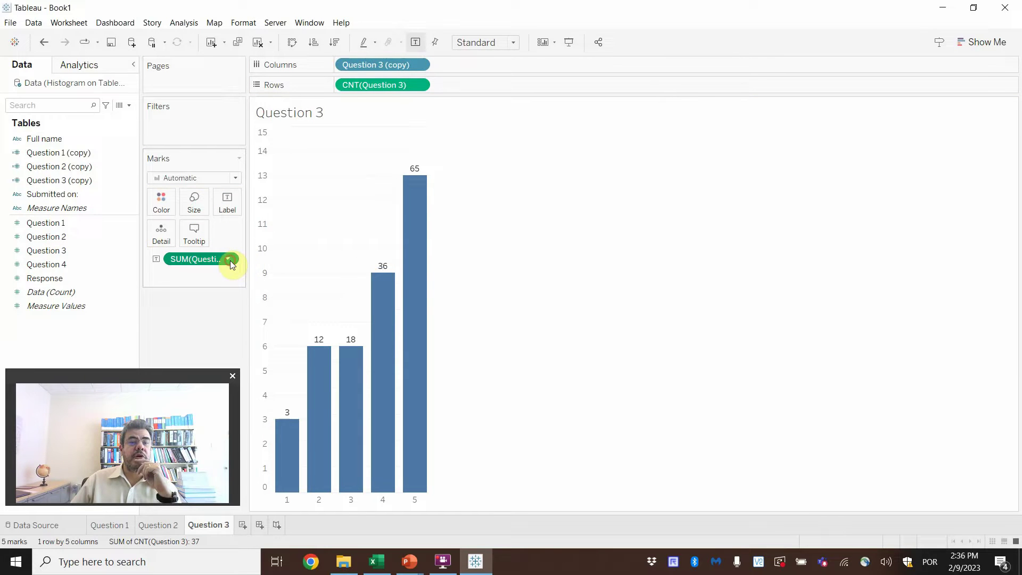
{"action": "left_click", "coordinate": [231, 262]}
{"action": "mouse_move", "coordinate": [219, 377]}
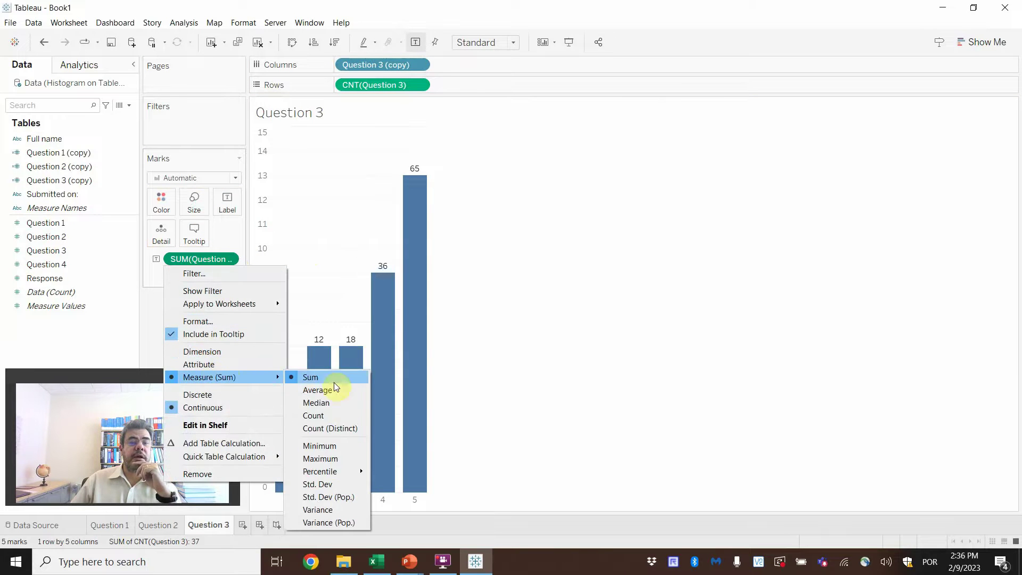
{"action": "left_click", "coordinate": [326, 415]}
Colour the Question 3 bars yellow, widen them to touch, and start a new worksheet
{"action": "left_click", "coordinate": [162, 208]}
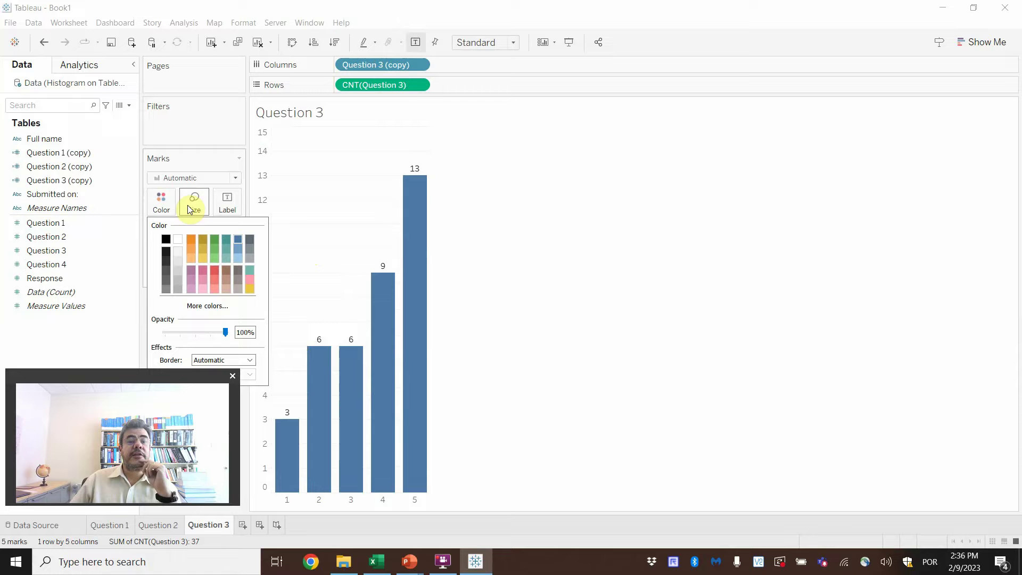
{"action": "left_click", "coordinate": [204, 261]}
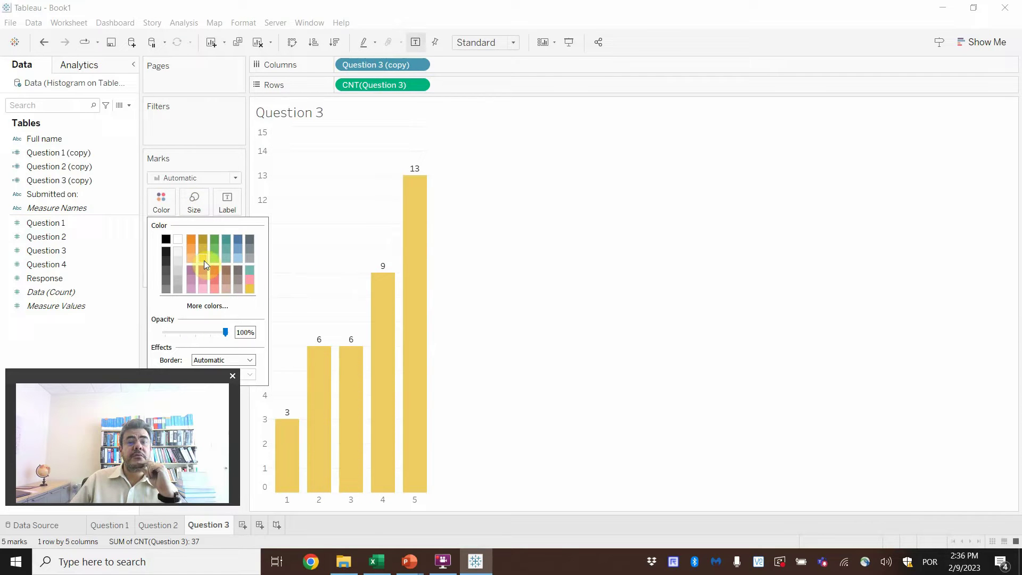
{"action": "left_click", "coordinate": [208, 212]}
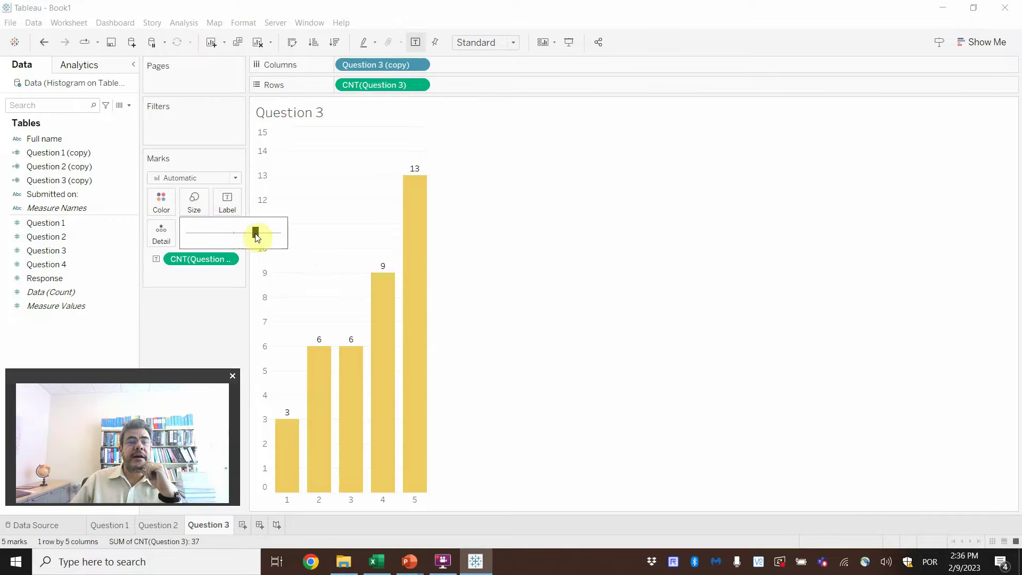
{"action": "left_click_drag", "start_coordinate": [296, 237], "coordinate": [555, 260]}
{"action": "left_click", "coordinate": [556, 260]}
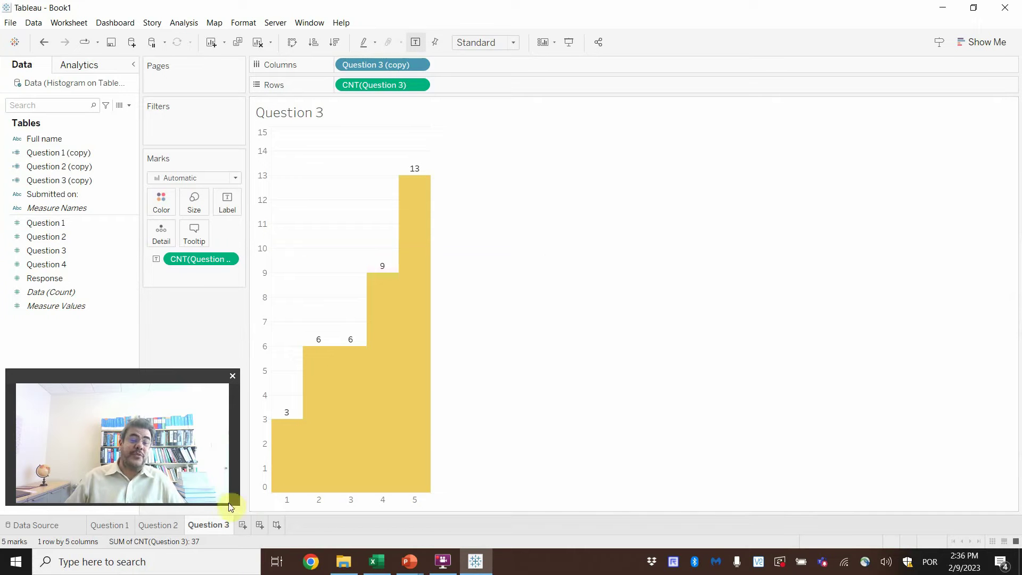
{"action": "left_click", "coordinate": [243, 526]}
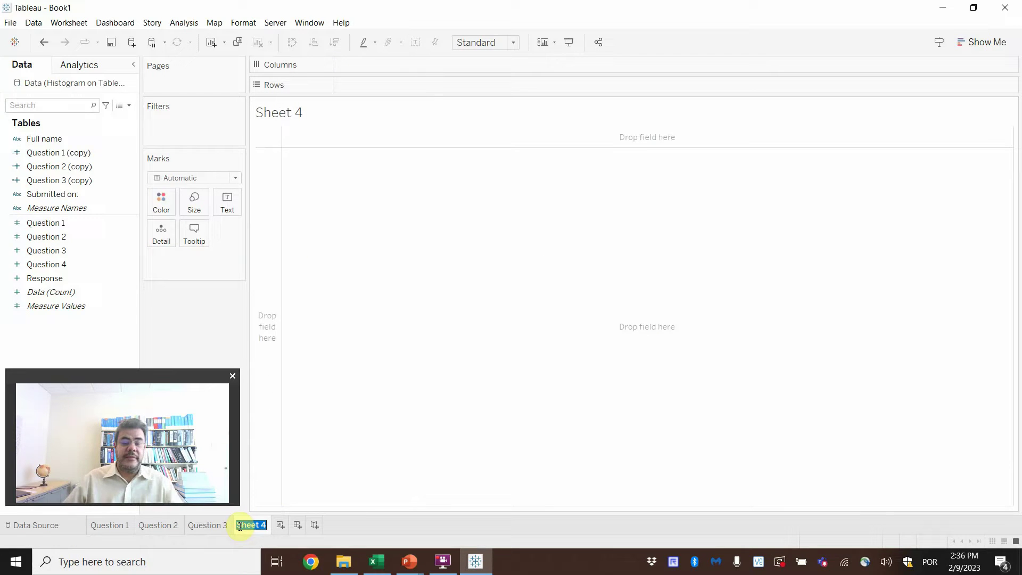
Name the sheet Question 4, with Question 4 on Rows and its duplicate on Columns
{"action": "type", "text": "Question "}
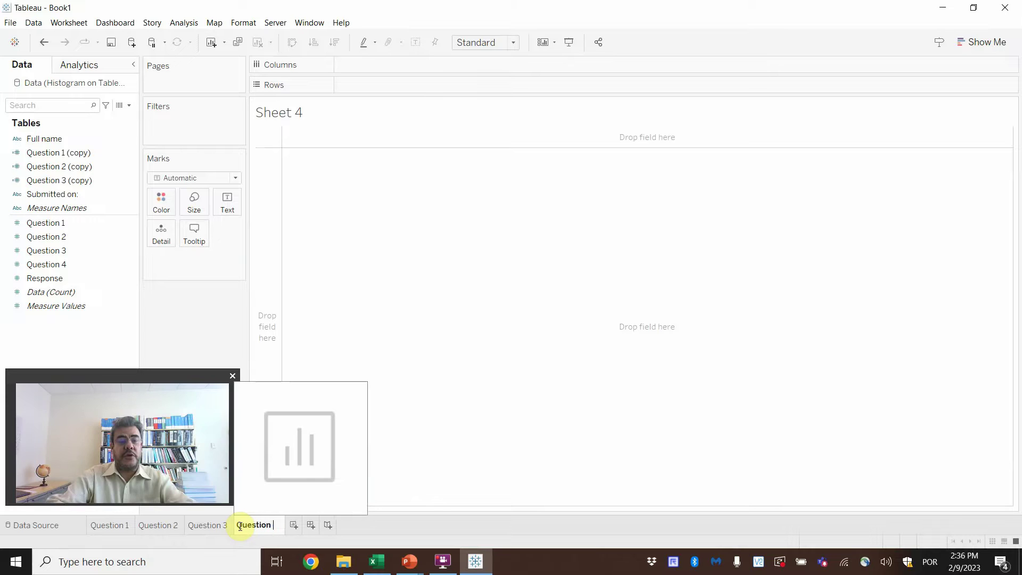
{"action": "type", "text": "4"}
{"action": "key", "text": "Return"}
{"action": "left_click_drag", "start_coordinate": [85, 264], "coordinate": [423, 85]}
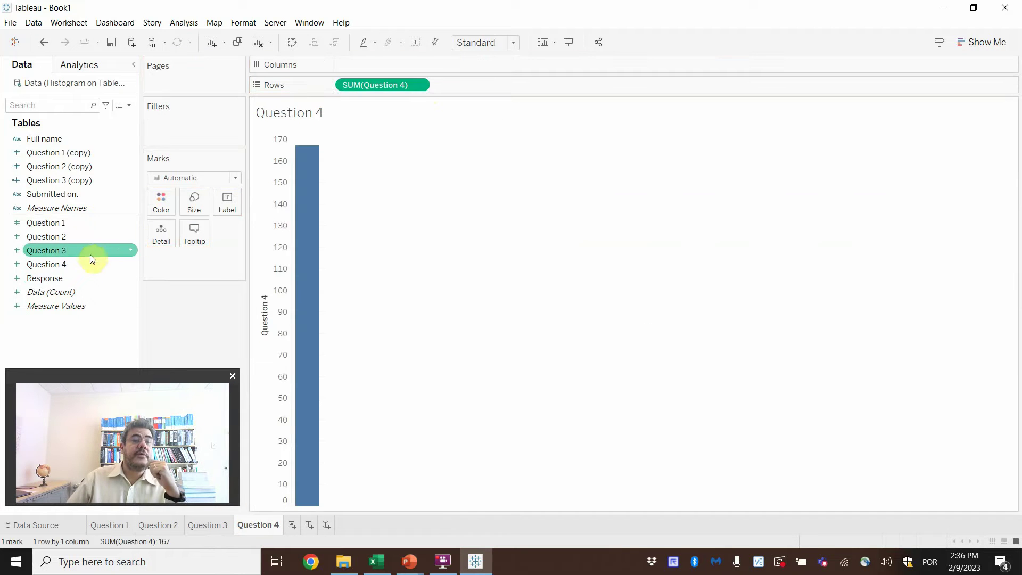
{"action": "left_click", "coordinate": [126, 265]}
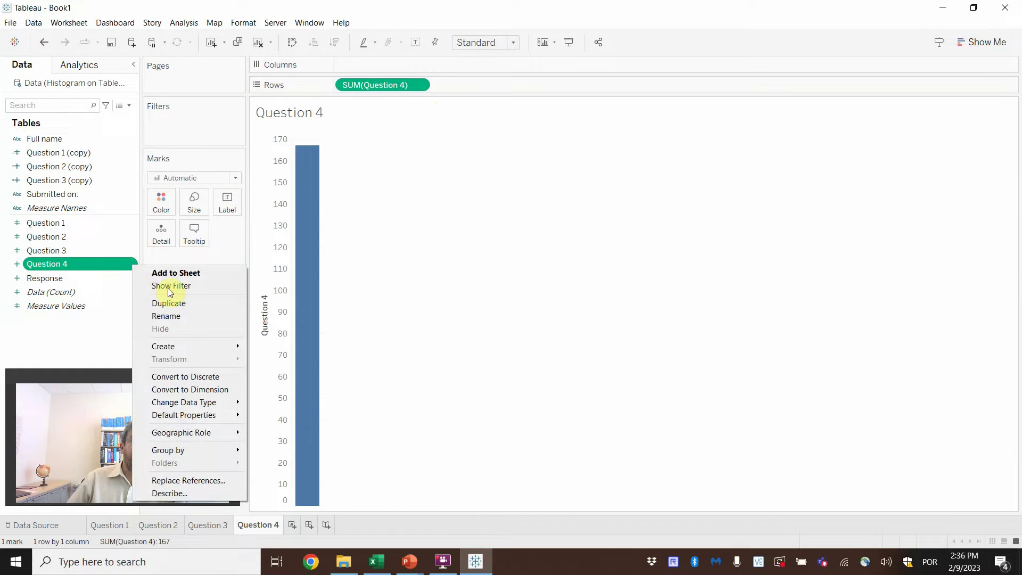
{"action": "left_click", "coordinate": [175, 304]}
{"action": "left_click_drag", "start_coordinate": [92, 277], "coordinate": [387, 65]}
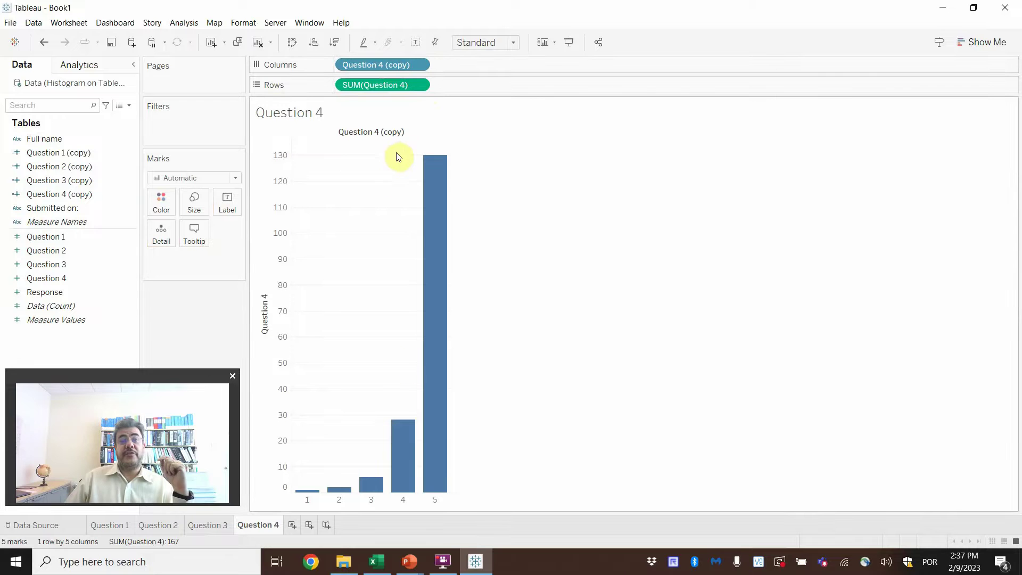
Aggregate the Question 4 Rows measure as Count, giving bars 1, 1, 2, 7, 26
{"action": "mouse_move", "coordinate": [424, 171]}
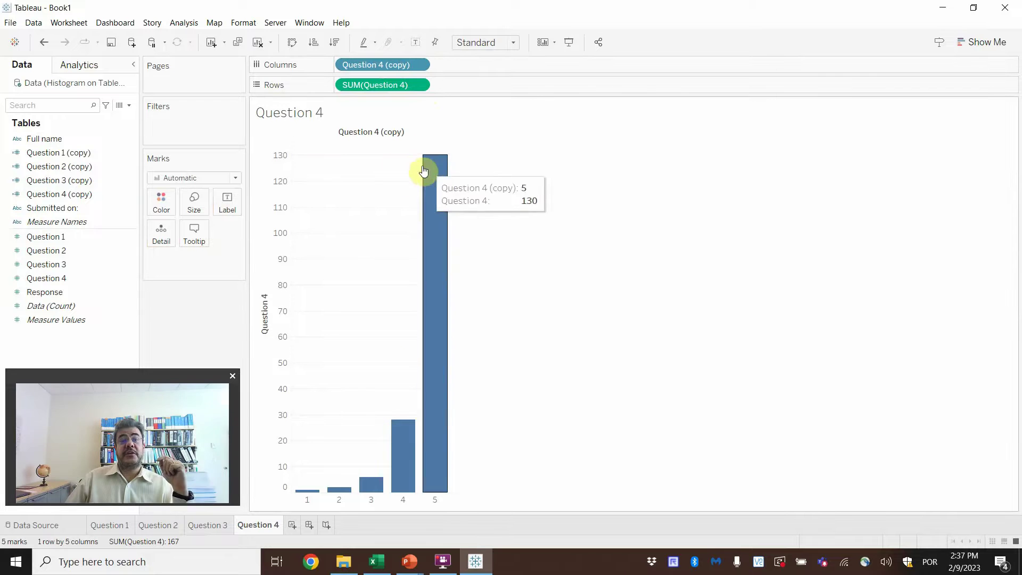
{"action": "left_click", "coordinate": [420, 86]}
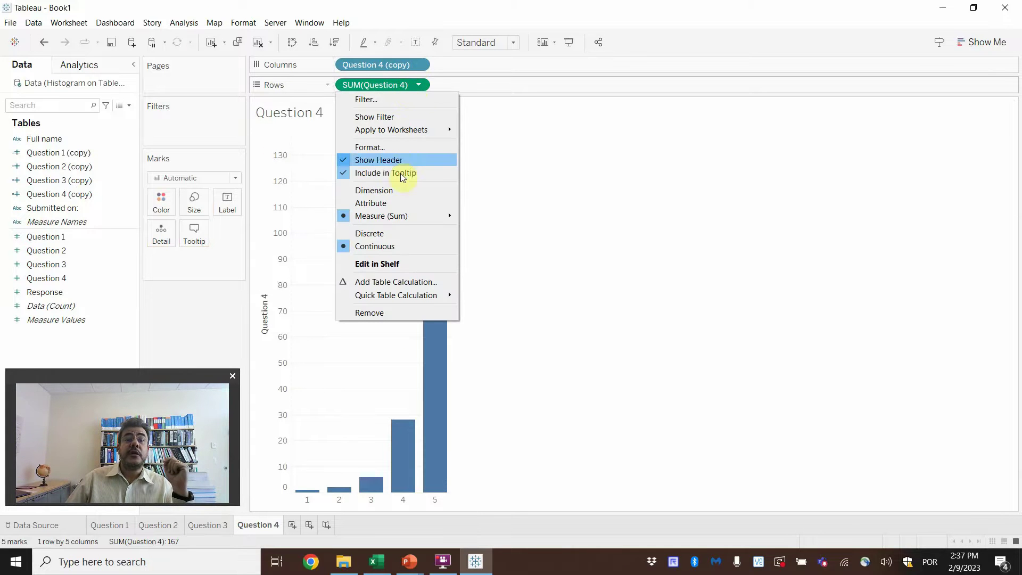
{"action": "mouse_move", "coordinate": [432, 215]}
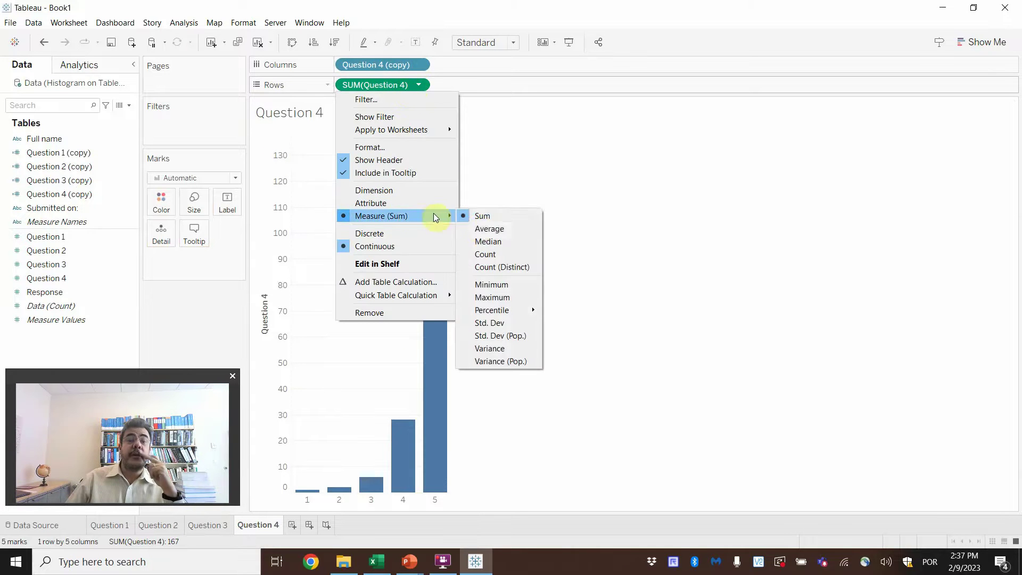
{"action": "left_click", "coordinate": [485, 255]}
Hide the column field label and select the vertical axis title for removal
{"action": "right_click", "coordinate": [375, 131]}
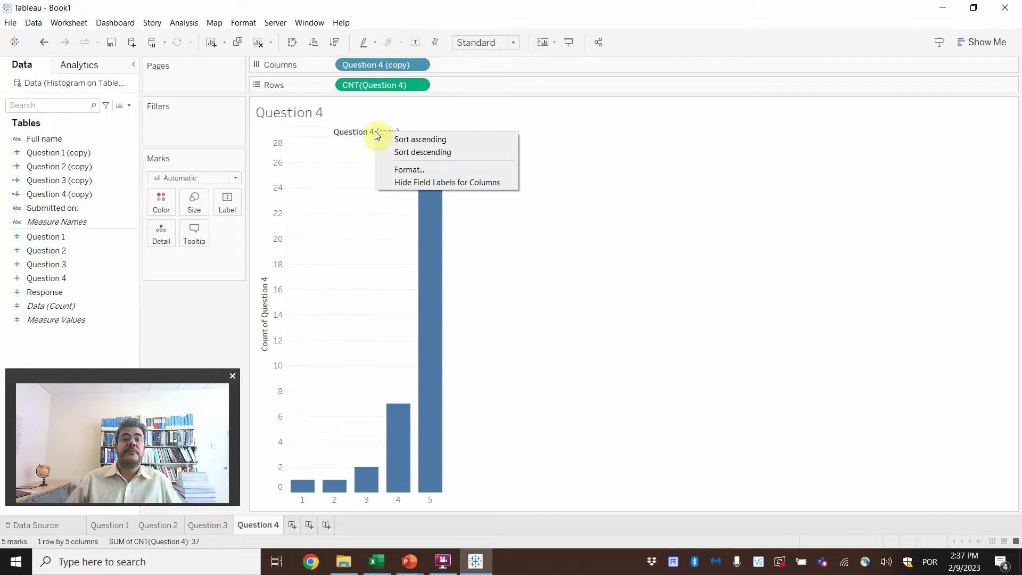
{"action": "left_click", "coordinate": [409, 184]}
{"action": "double_click", "coordinate": [269, 321]}
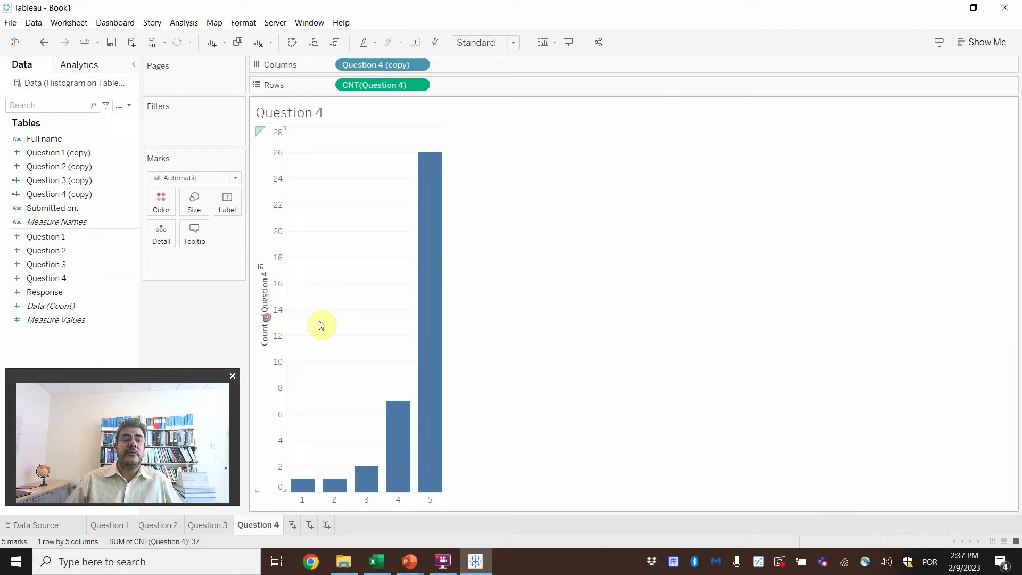
{"action": "left_click", "coordinate": [497, 363]}
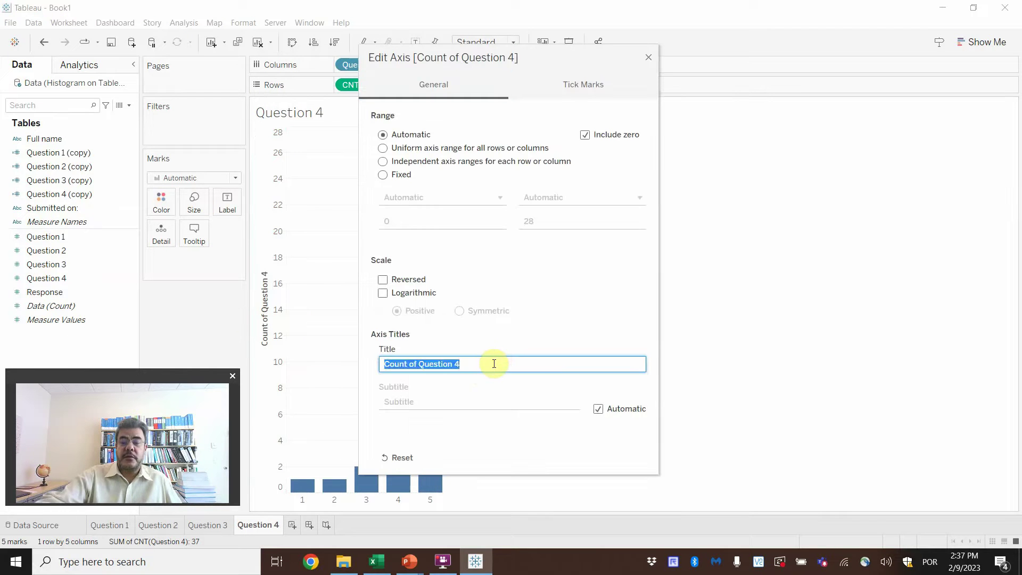
Leave the axis title empty, widen the Question 4 bars to touch, and colour them pink
{"action": "left_click", "coordinate": [648, 57]}
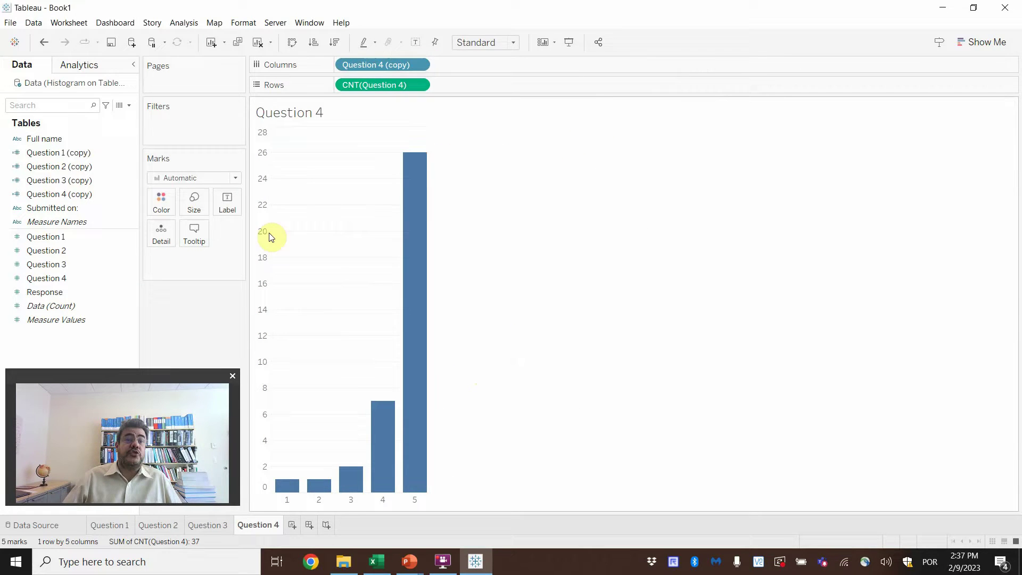
{"action": "left_click", "coordinate": [197, 205]}
{"action": "left_click_drag", "start_coordinate": [262, 234], "coordinate": [287, 232]}
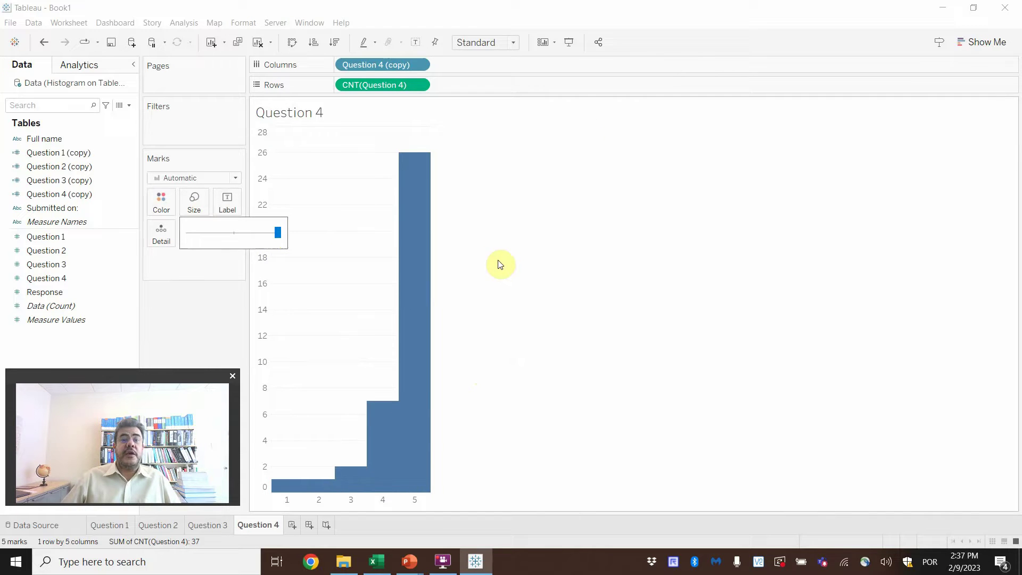
{"action": "left_click", "coordinate": [166, 207]}
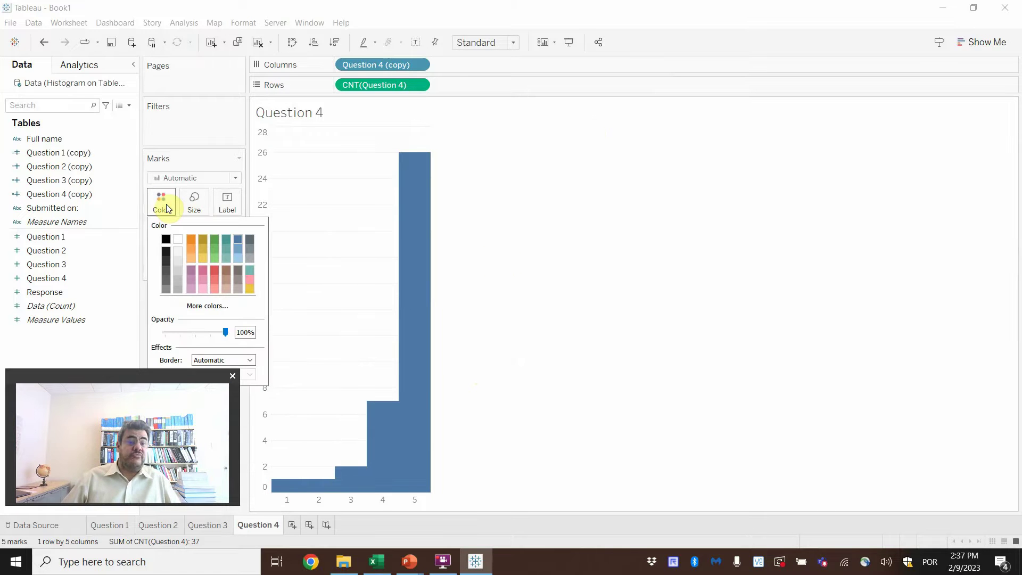
{"action": "left_click", "coordinate": [201, 289]}
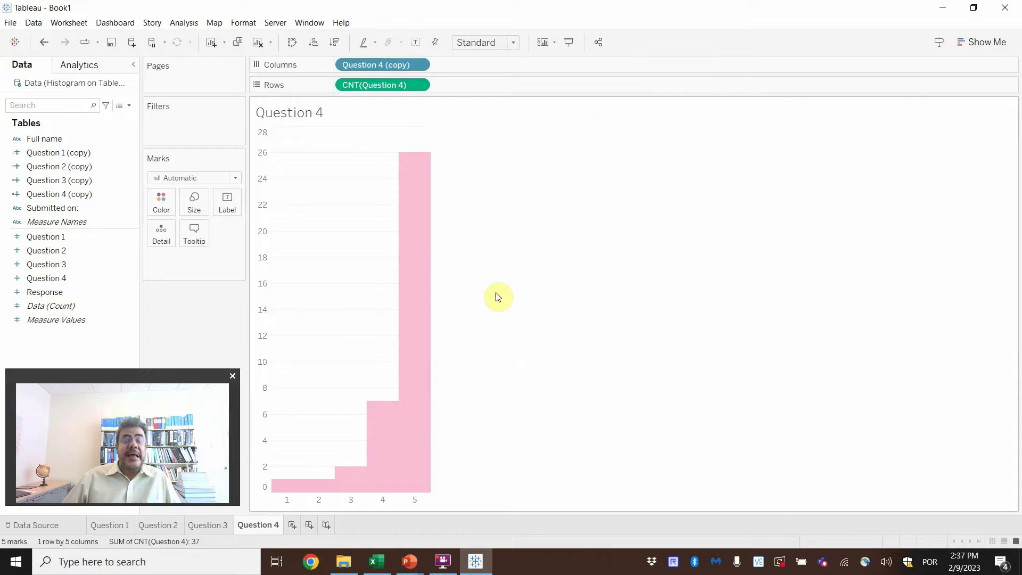
Label the Question 4 bars with counts 1, 1, 2, 7, 26
{"action": "left_click_drag", "start_coordinate": [50, 280], "coordinate": [228, 205]}
{"action": "left_click", "coordinate": [230, 260]}
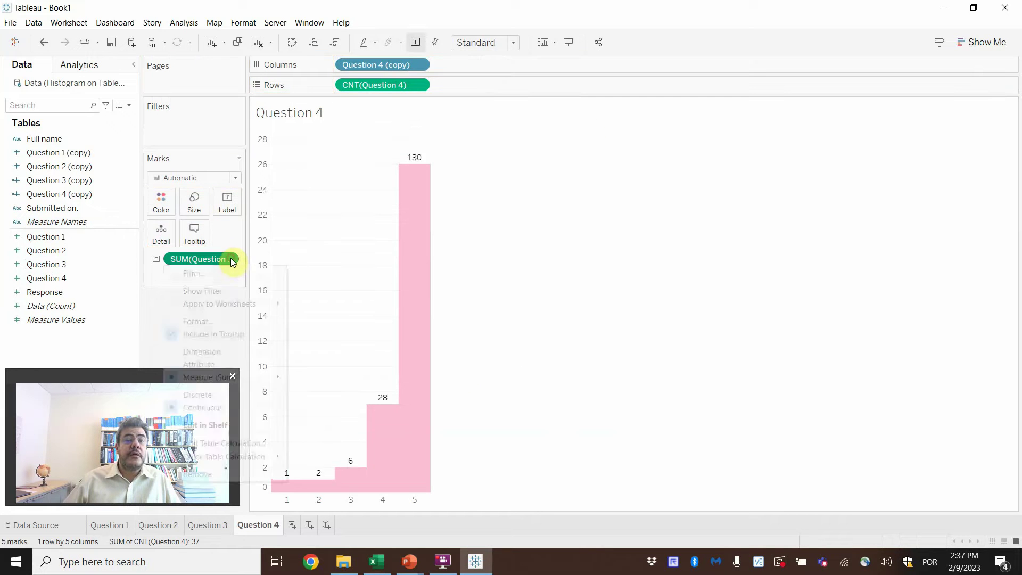
{"action": "mouse_move", "coordinate": [222, 377]}
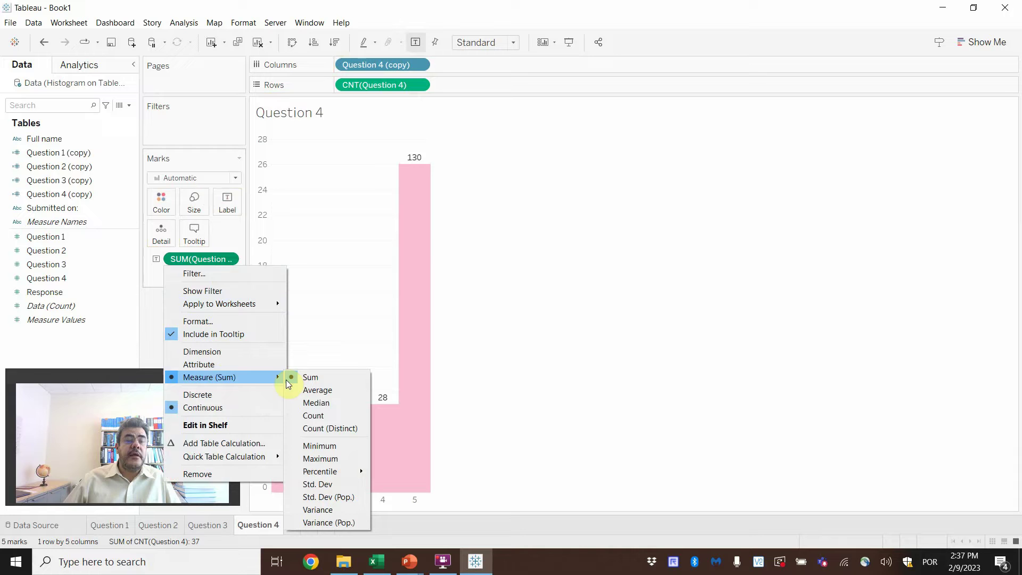
{"action": "left_click", "coordinate": [326, 415]}
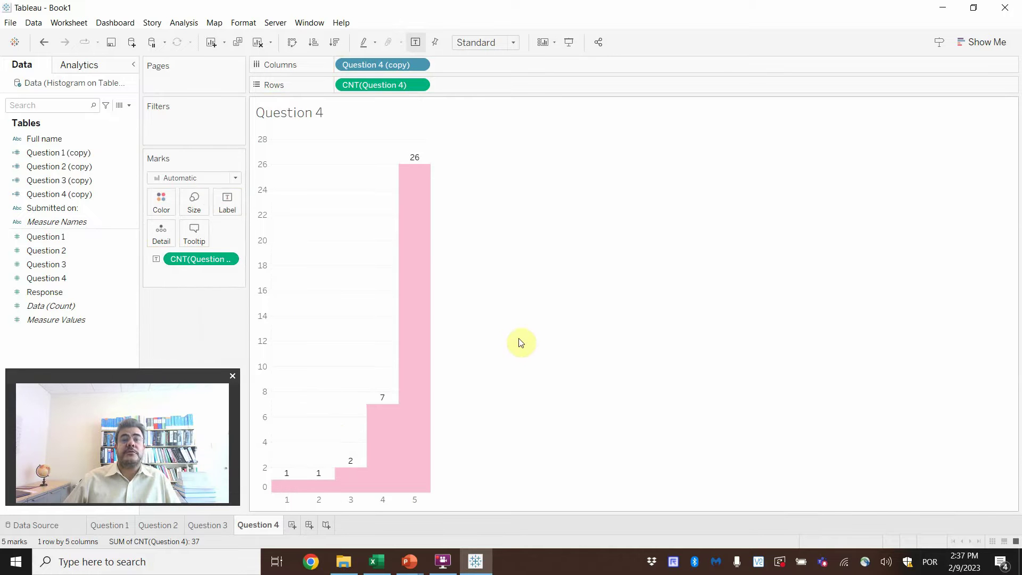
Create a new dashboard named Histogram
{"action": "left_click", "coordinate": [309, 526]}
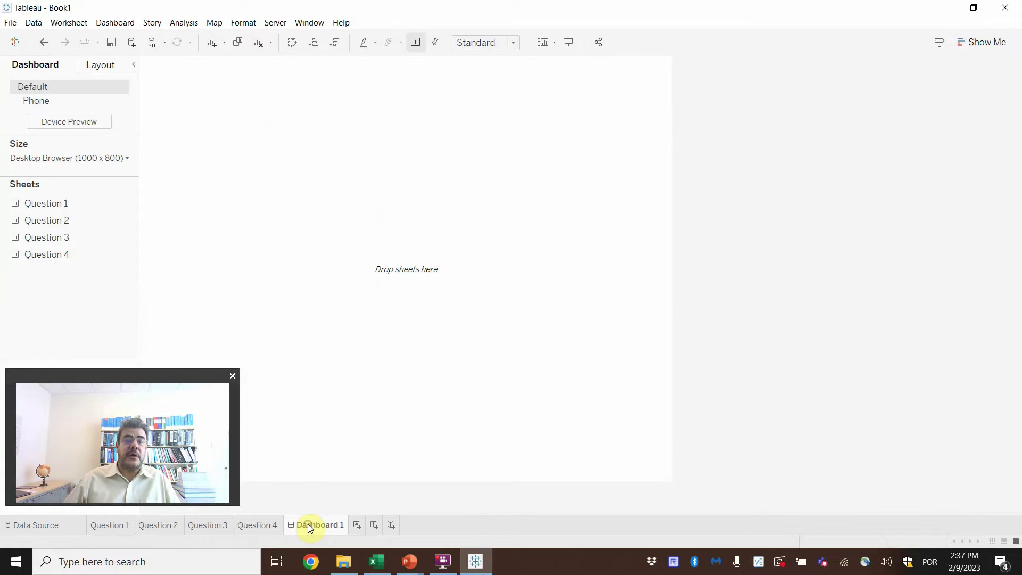
{"action": "double_click", "coordinate": [308, 523]}
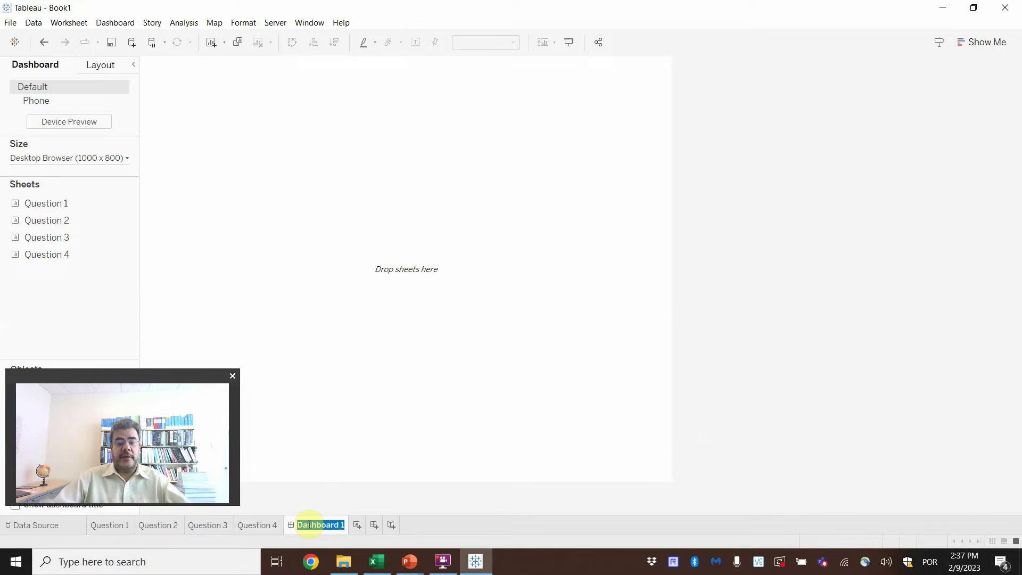
{"action": "type", "text": "Histogram"}
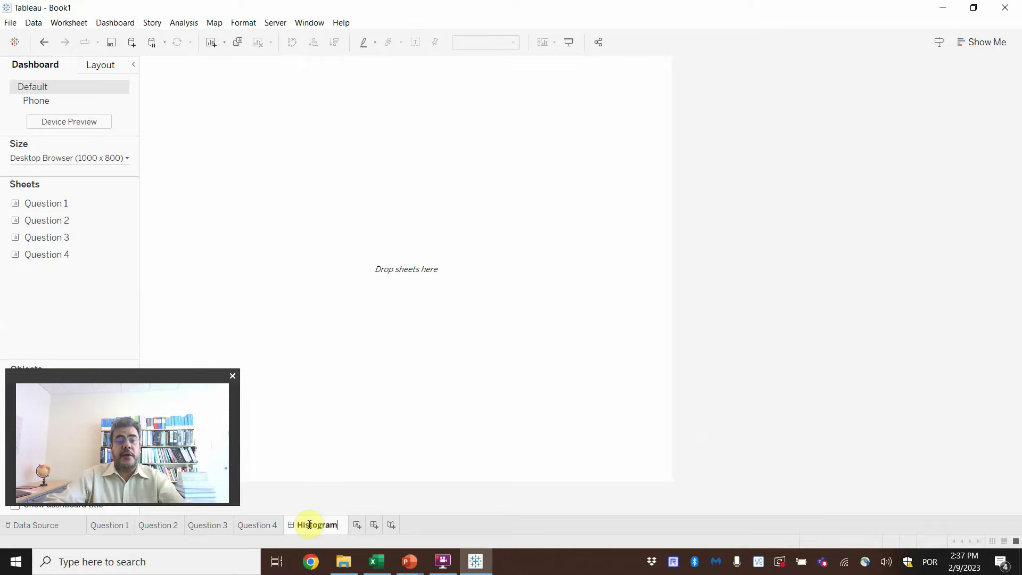
{"action": "key", "text": "Return"}
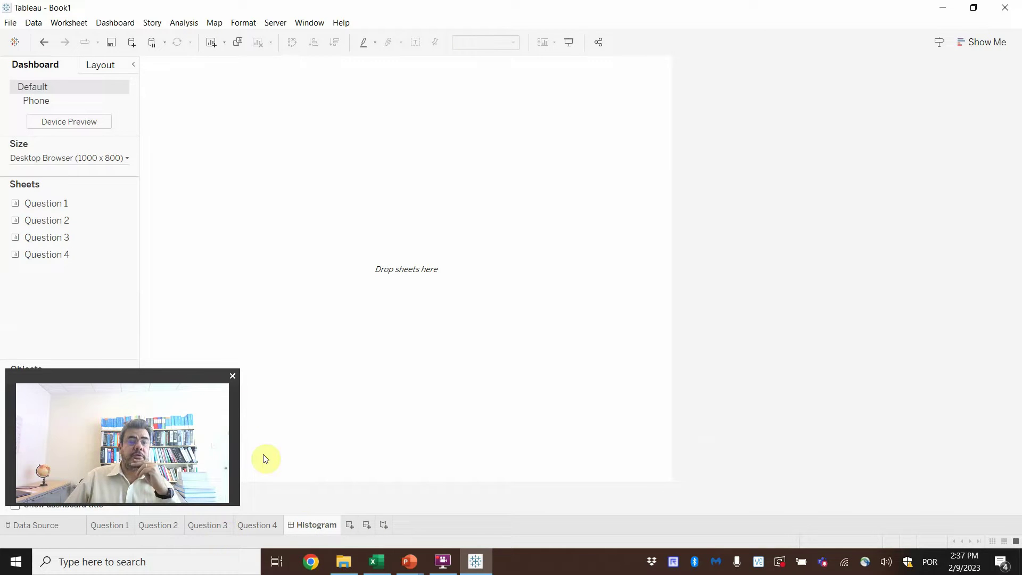
{"action": "left_click", "coordinate": [210, 529]}
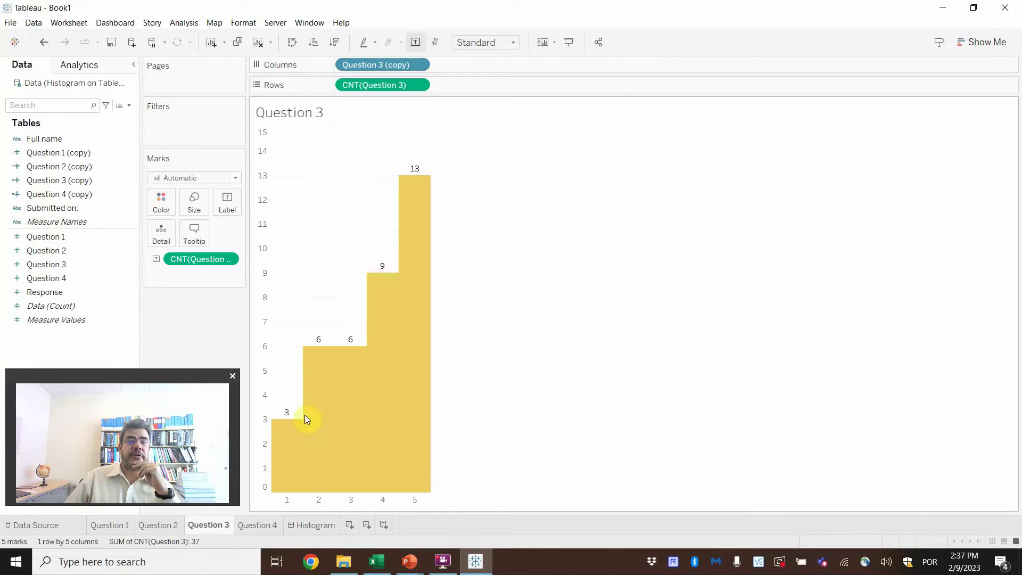
{"action": "left_click", "coordinate": [308, 524]}
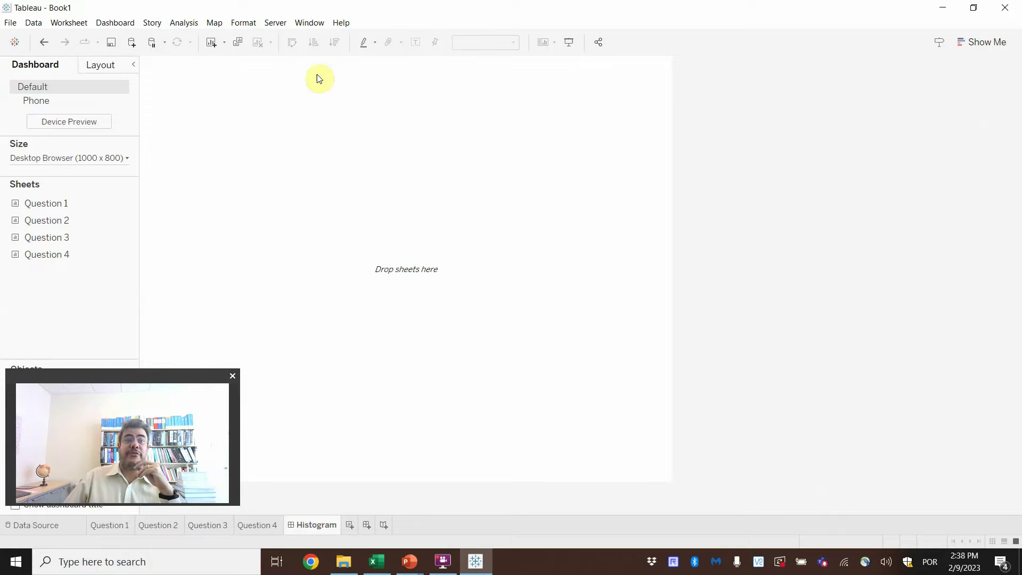
Show a centered Histogram title and add the Question 1 chart to the dashboard
{"action": "left_click", "coordinate": [114, 24]}
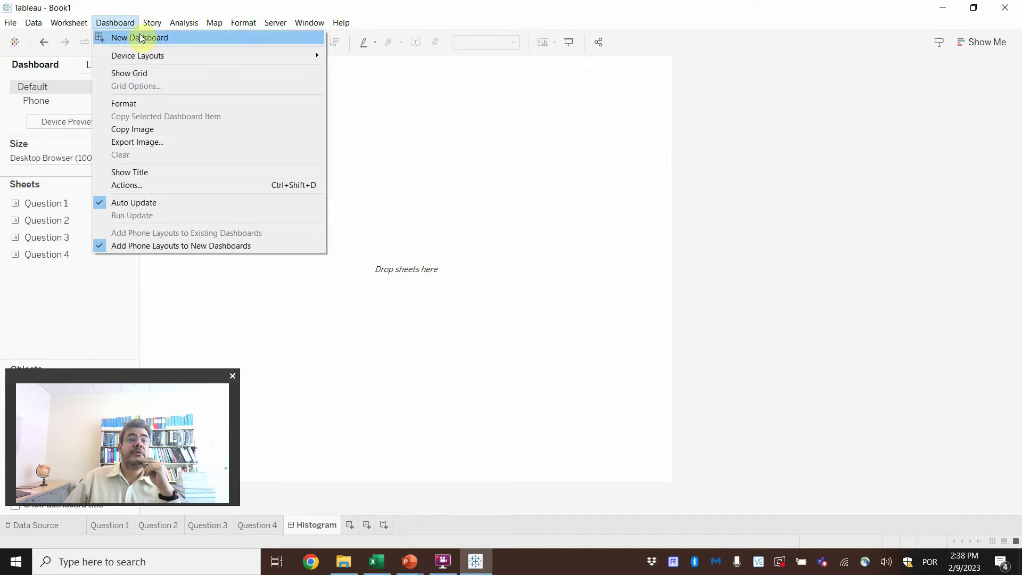
{"action": "left_click", "coordinate": [156, 172]}
{"action": "left_click", "coordinate": [314, 70]}
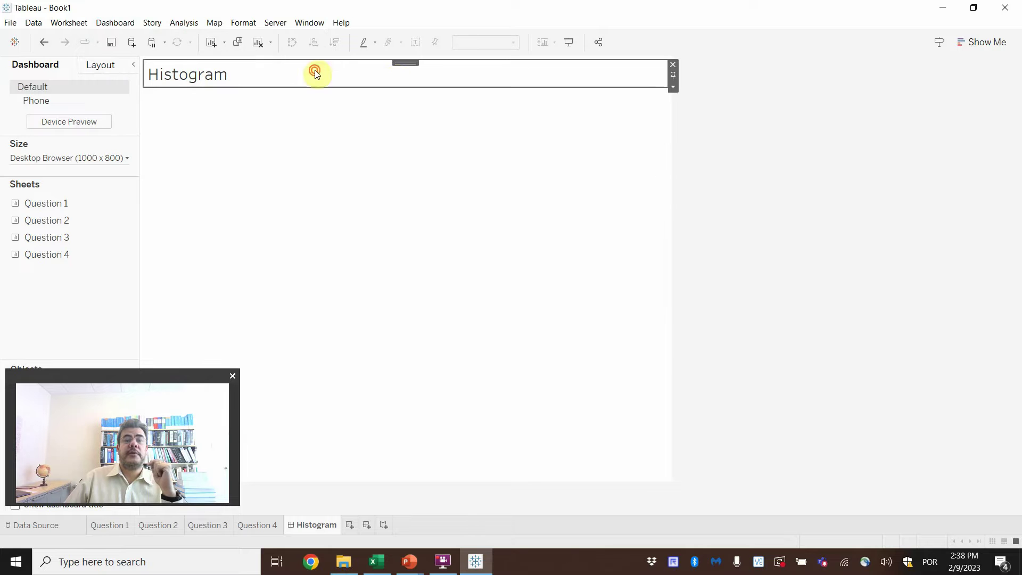
{"action": "double_click", "coordinate": [315, 73]}
{"action": "left_click", "coordinate": [578, 212]}
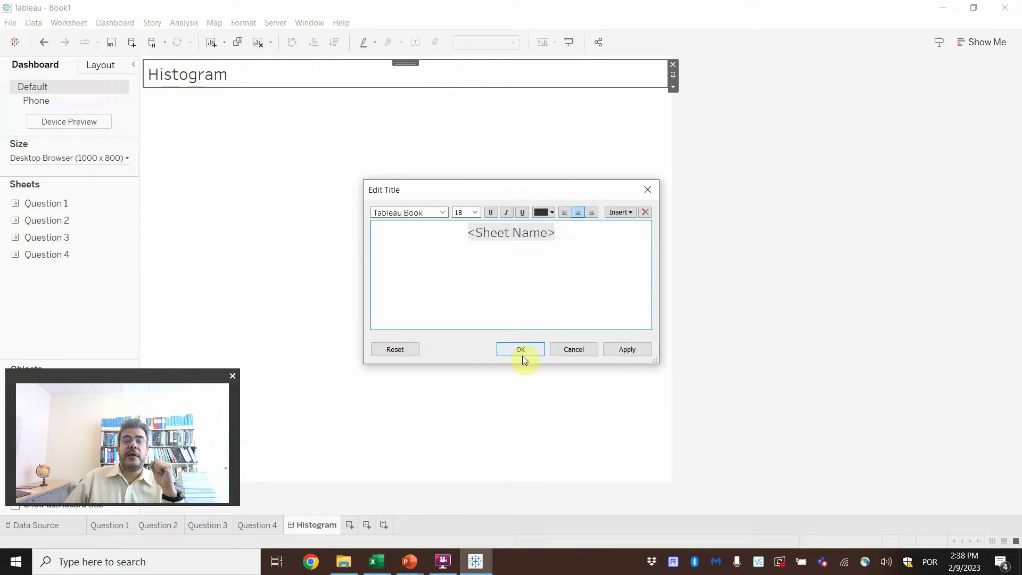
{"action": "left_click", "coordinate": [625, 349]}
{"action": "left_click", "coordinate": [530, 352]}
{"action": "double_click", "coordinate": [56, 203]}
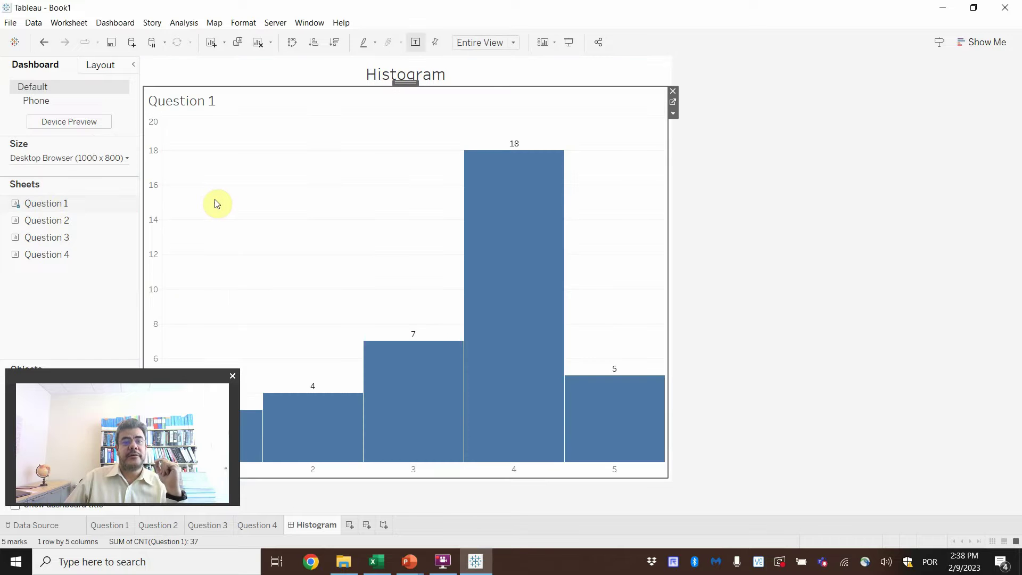
Place Question 2 beside Question 1, Question 3 lower-left, and Question 4 below Question 2
{"action": "mouse_move", "coordinate": [42, 221]}
{"action": "left_mouse_down"}
{"action": "mouse_move", "coordinate": [442, 240]}
{"action": "mouse_move", "coordinate": [491, 260]}
{"action": "left_mouse_up"}
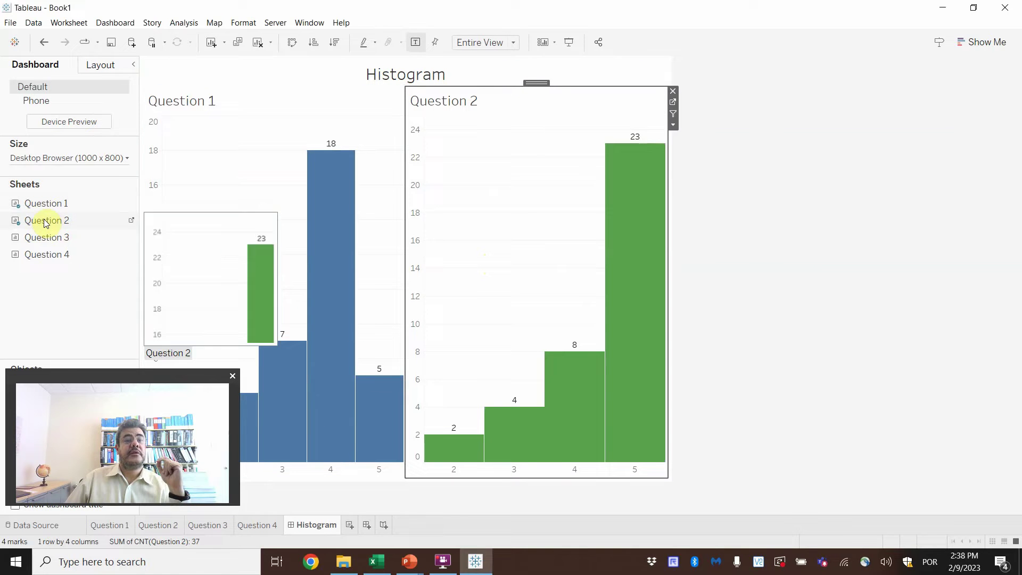
{"action": "left_click_drag", "start_coordinate": [43, 238], "coordinate": [332, 393]}
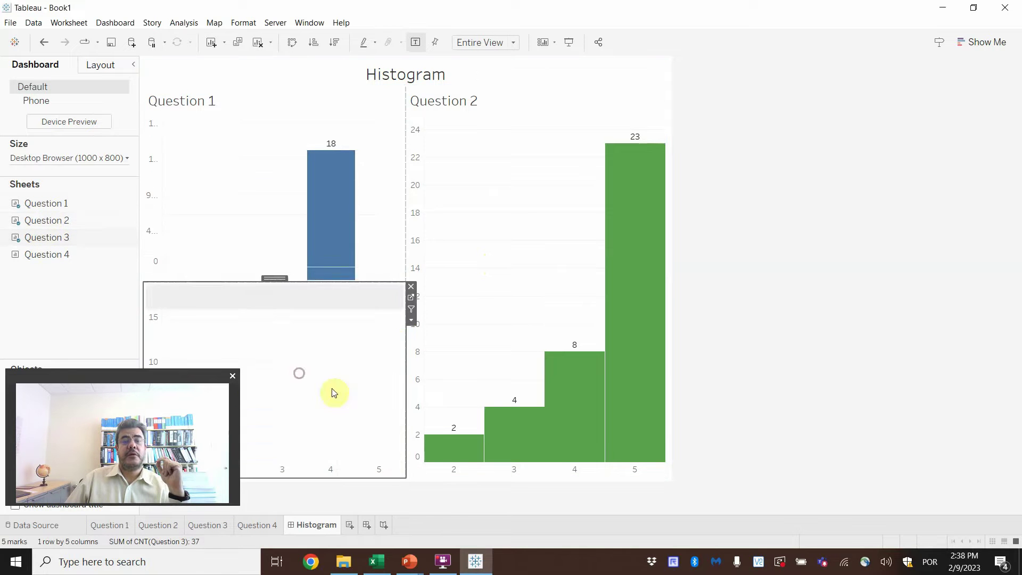
{"action": "left_click_drag", "start_coordinate": [145, 377], "coordinate": [924, 388]}
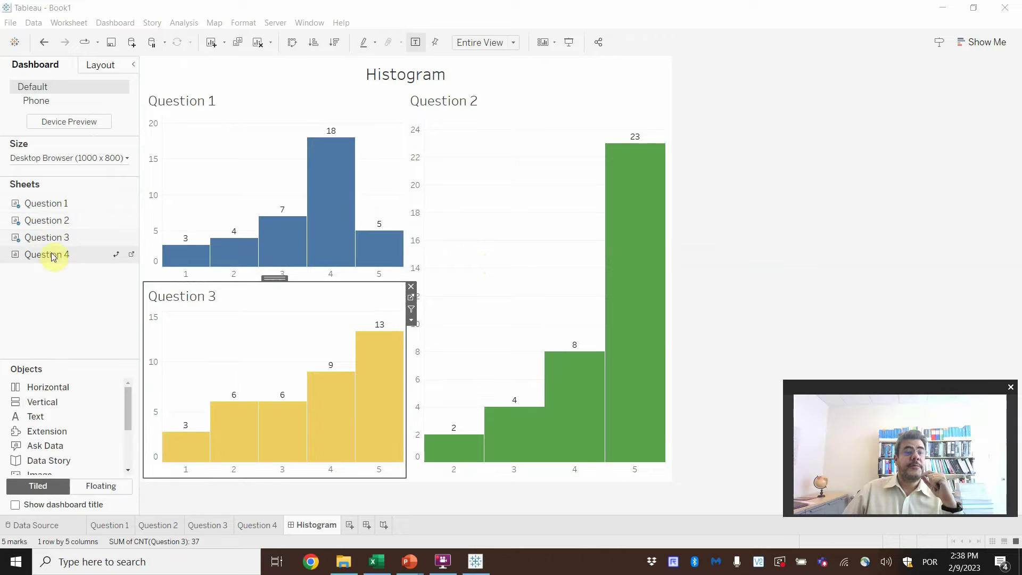
{"action": "left_click_drag", "start_coordinate": [53, 257], "coordinate": [578, 382]}
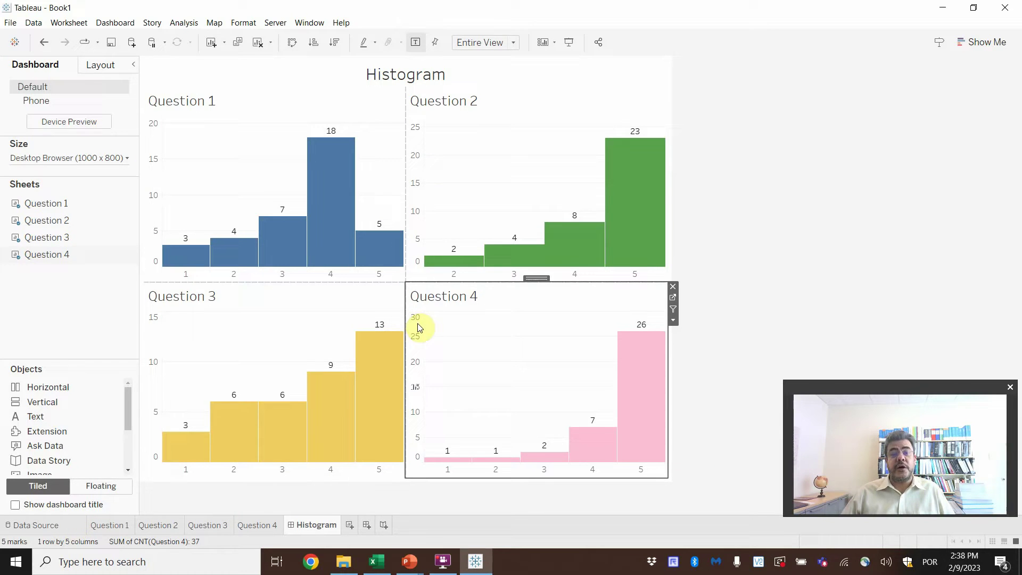
Fix Question 3's count axis at 0–30, leaving Question 4's axis unchanged
{"action": "double_click", "coordinate": [416, 335]}
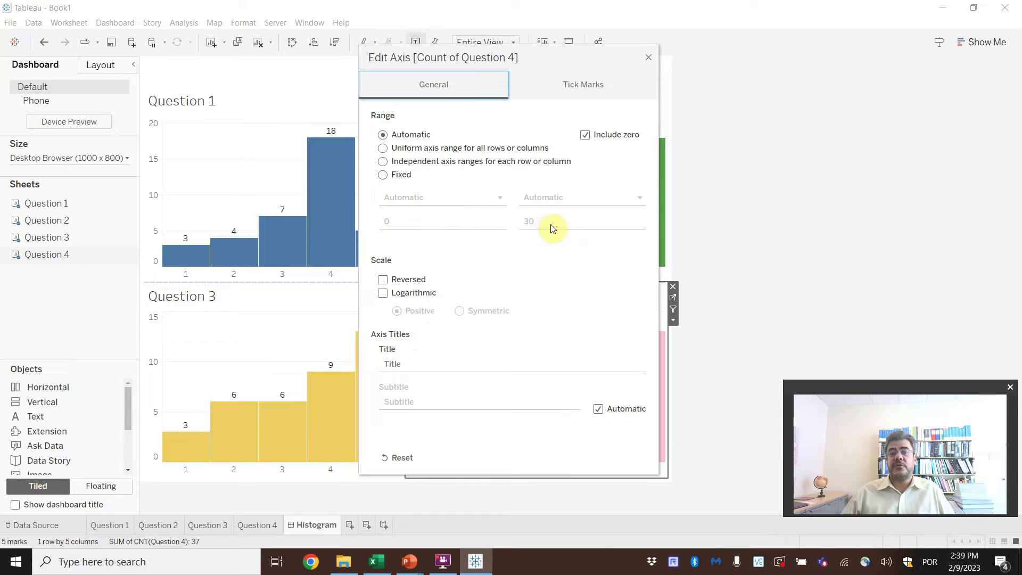
{"action": "left_click", "coordinate": [648, 58]}
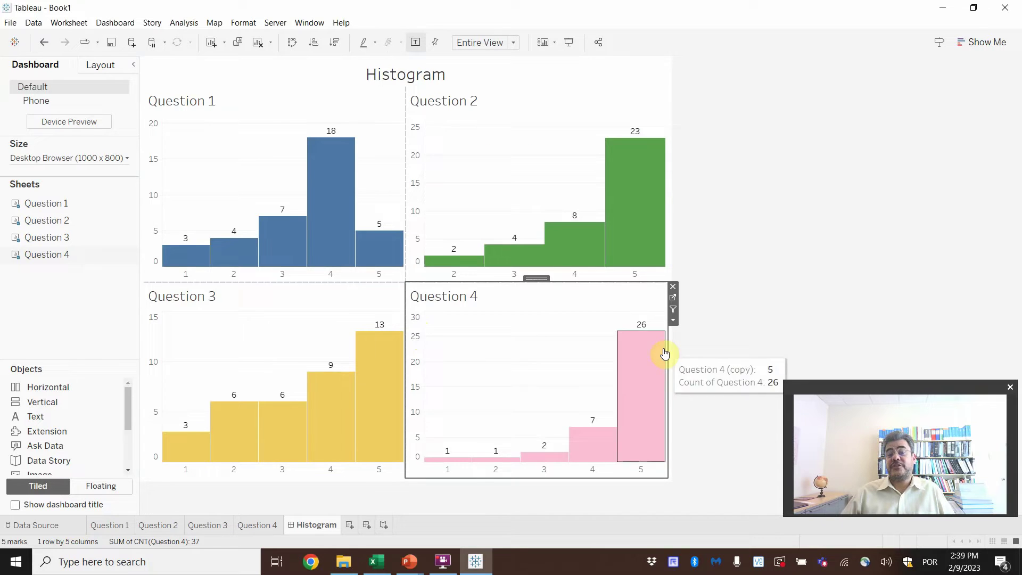
{"action": "double_click", "coordinate": [154, 403]}
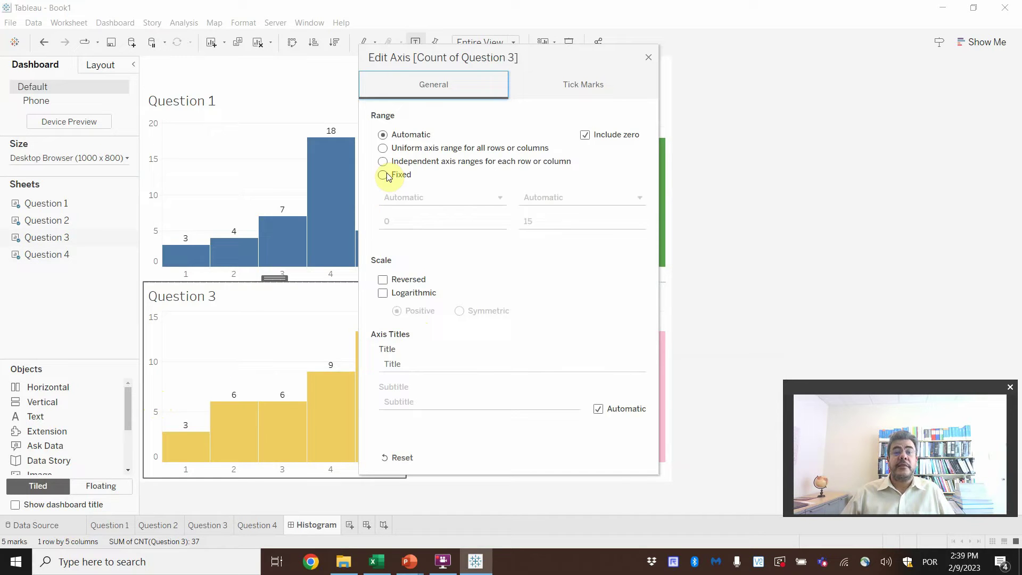
{"action": "left_click", "coordinate": [542, 226]}
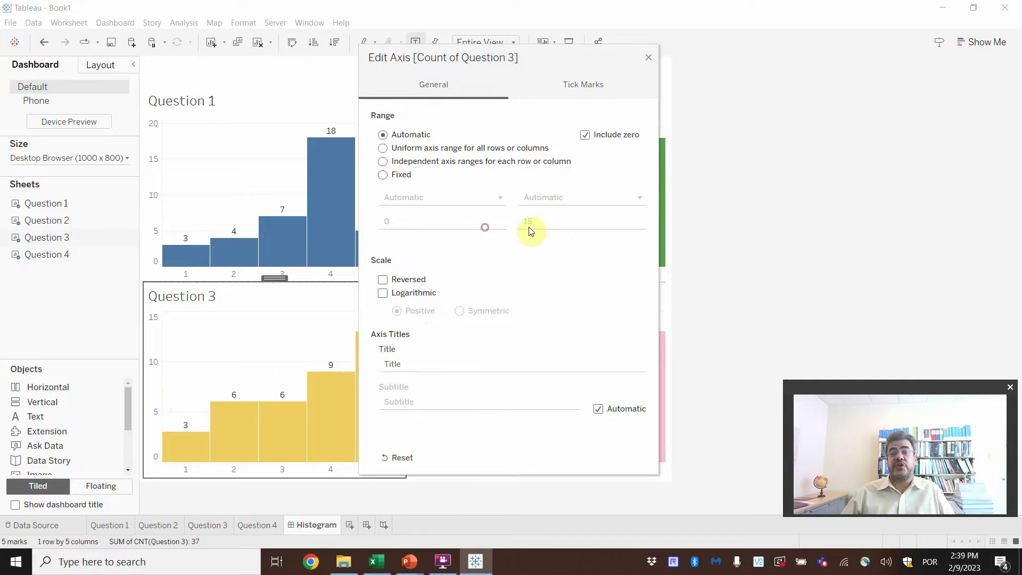
{"action": "left_click", "coordinate": [384, 175]}
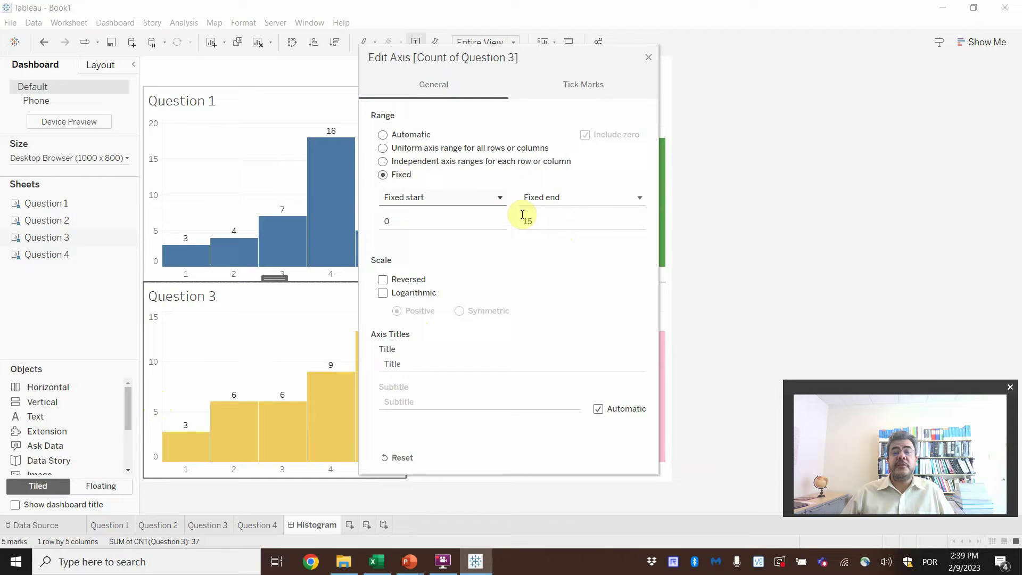
{"action": "left_click_drag", "start_coordinate": [536, 221], "coordinate": [528, 226]}
{"action": "type", "text": "30"}
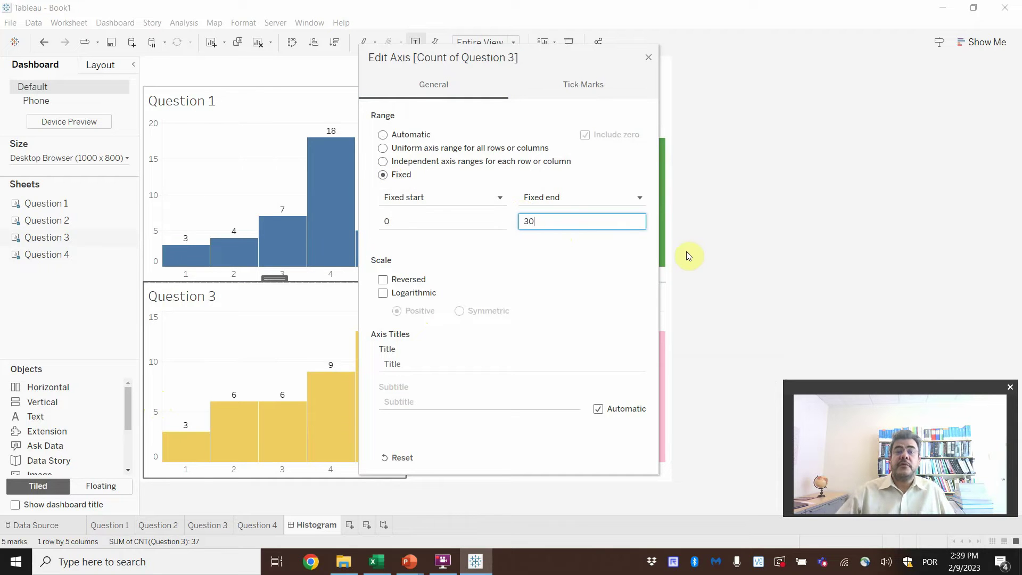
{"action": "left_click", "coordinate": [649, 58]}
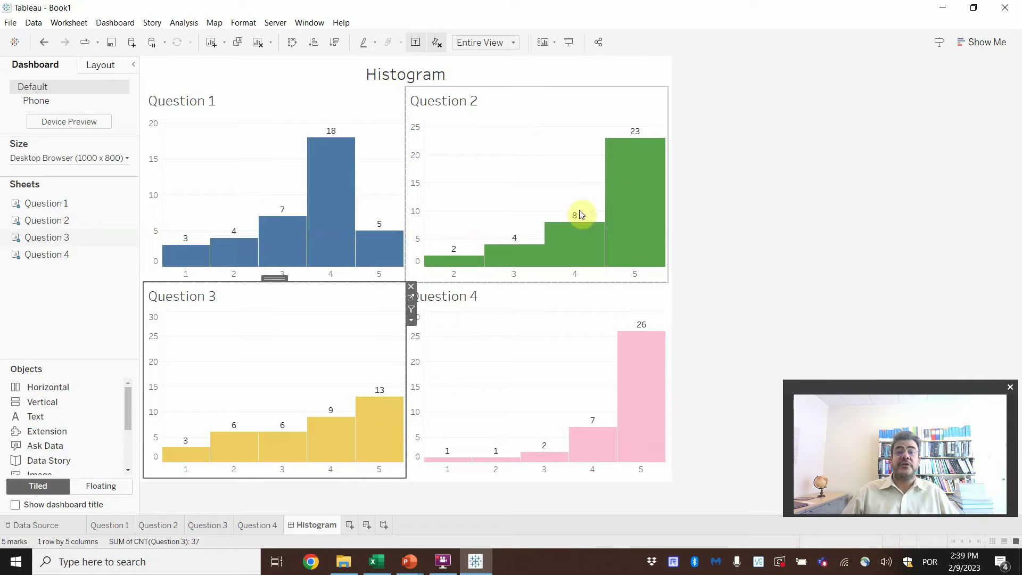
Fix the Question 2 and Question 1 count axes to end at 30
{"action": "double_click", "coordinate": [417, 176]}
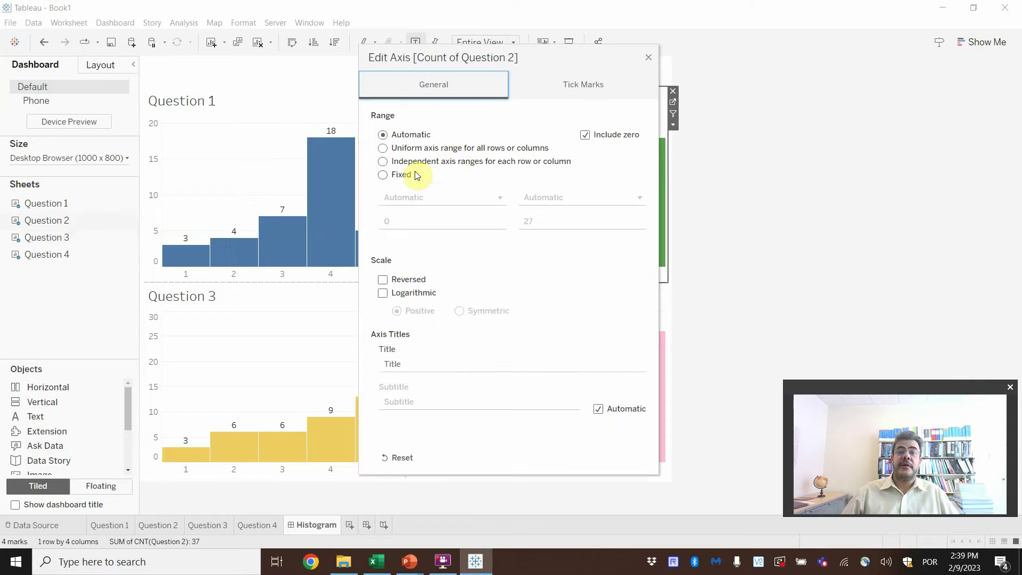
{"action": "left_click", "coordinate": [392, 181]}
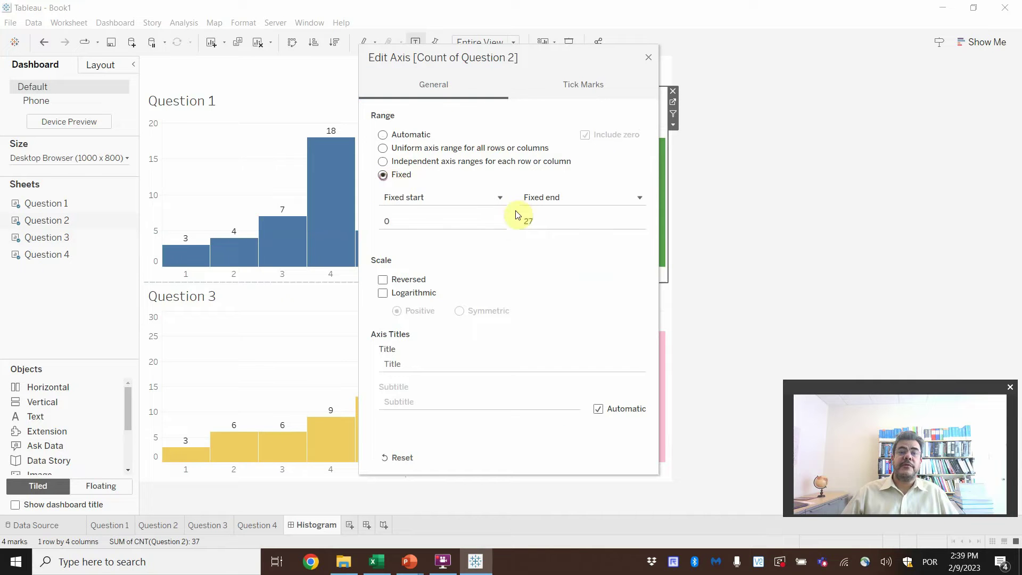
{"action": "double_click", "coordinate": [541, 221]}
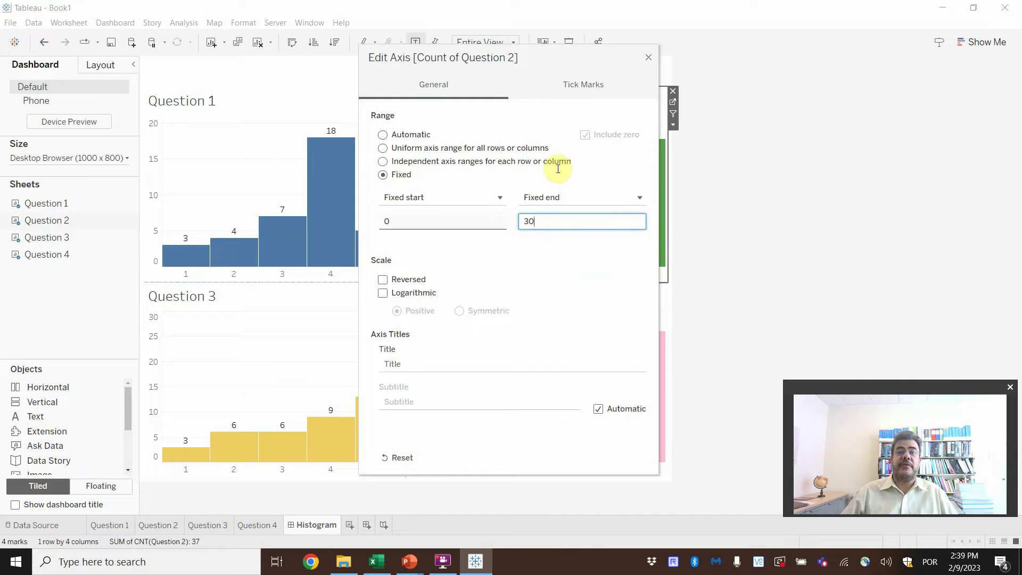
{"action": "left_click", "coordinate": [650, 58]}
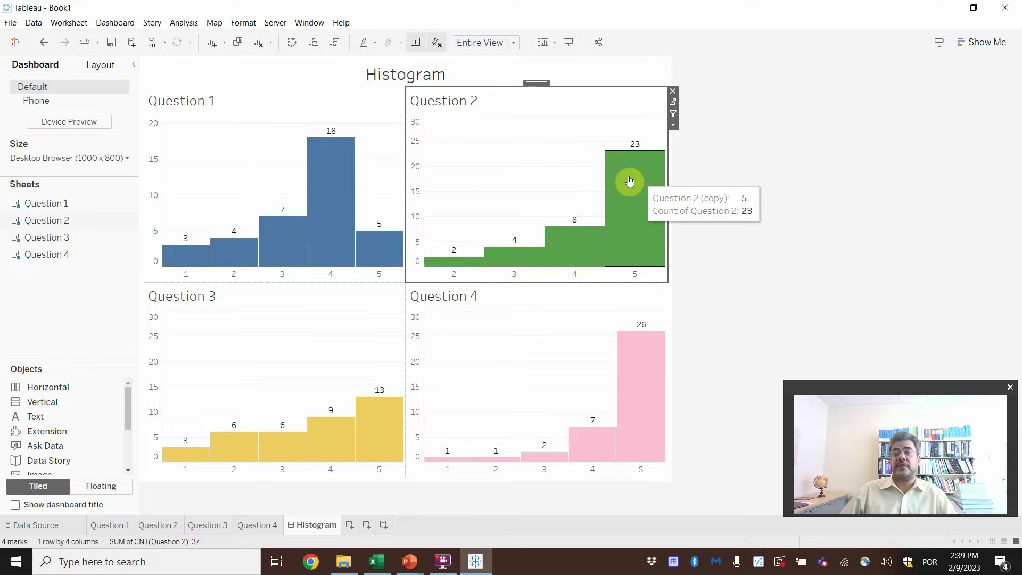
{"action": "double_click", "coordinate": [155, 182]}
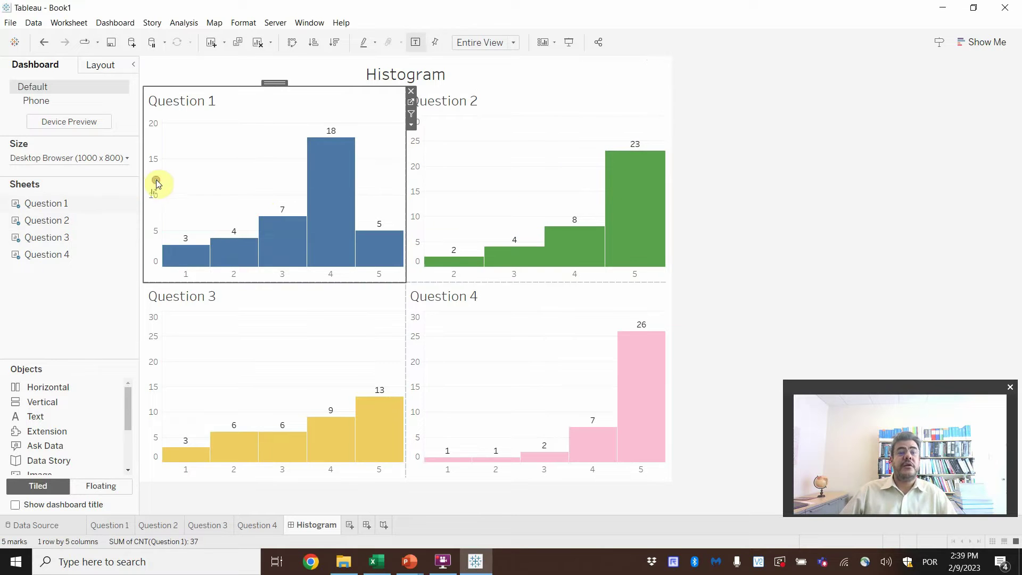
{"action": "left_click", "coordinate": [382, 174]}
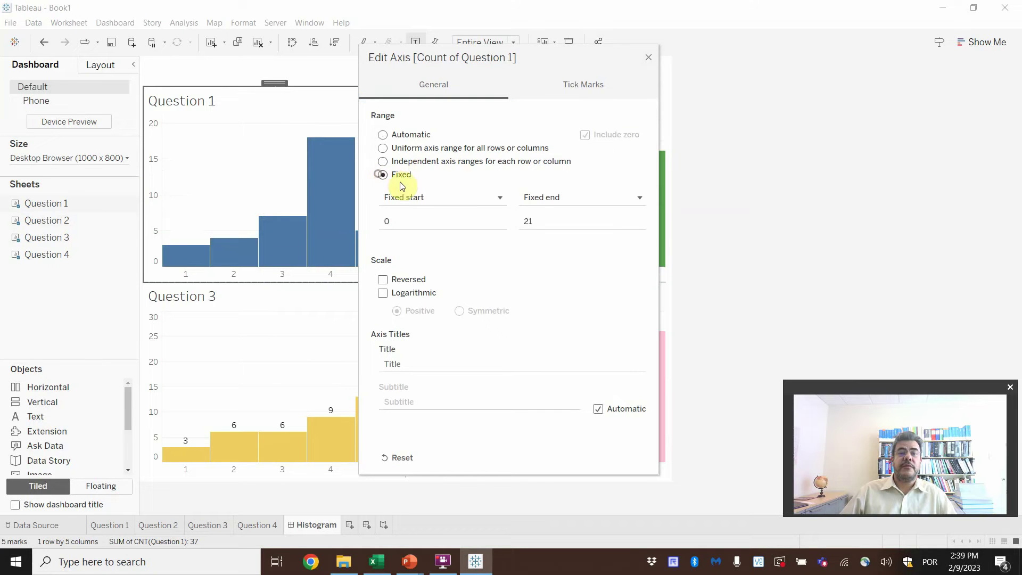
{"action": "double_click", "coordinate": [533, 222]}
{"action": "type", "text": "30"}
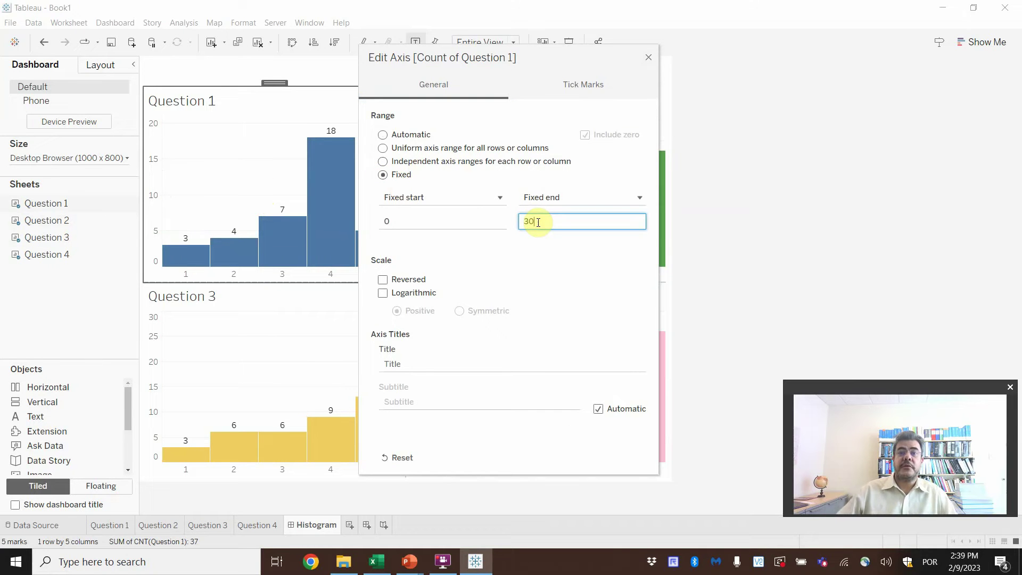
{"action": "left_click", "coordinate": [648, 59]}
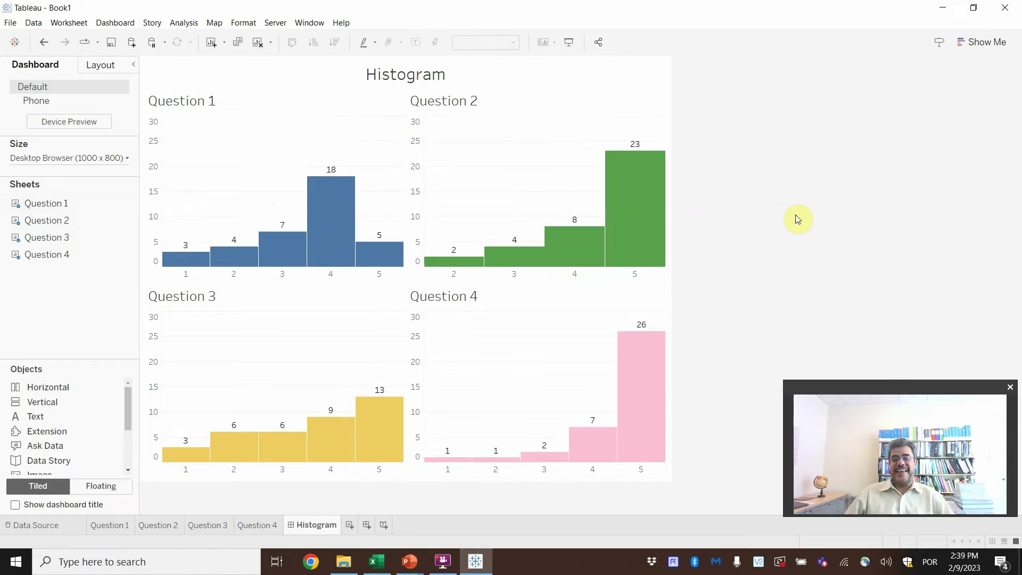
Center-align the Question 1 and Question 2 chart titles on the dashboard
{"action": "left_click_drag", "start_coordinate": [884, 382], "coordinate": [885, 399]}
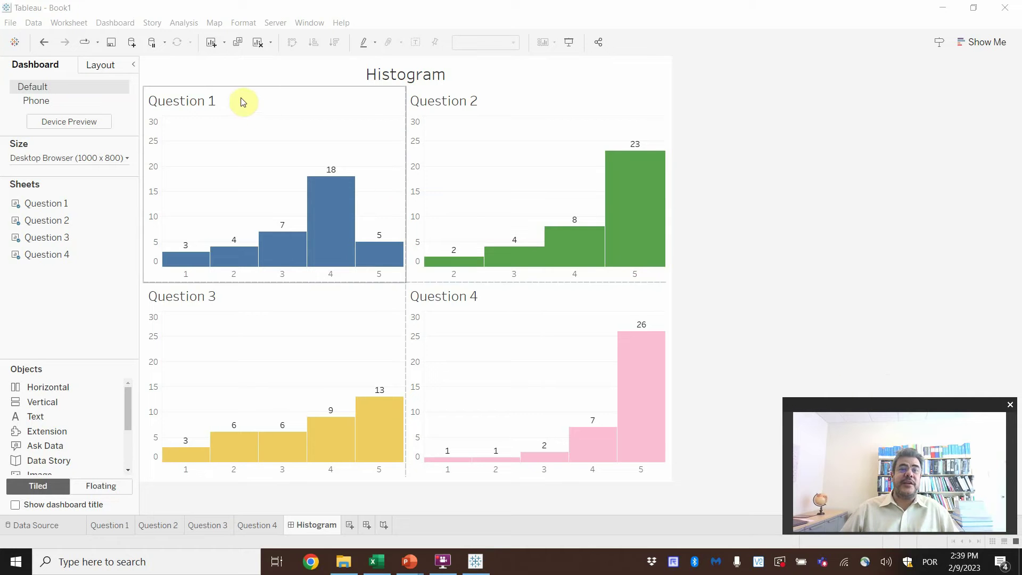
{"action": "left_click", "coordinate": [203, 104]}
{"action": "double_click", "coordinate": [202, 102]}
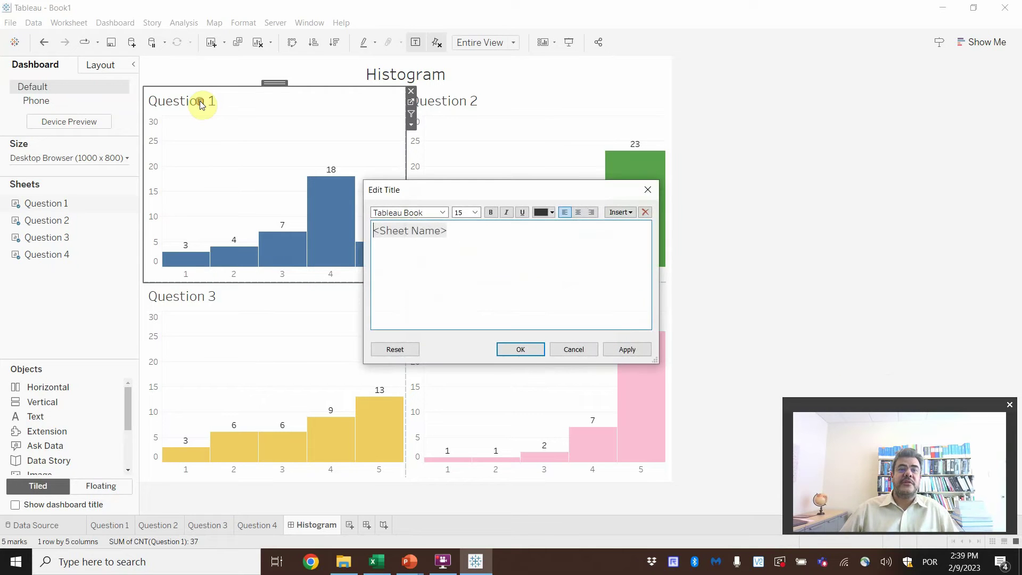
{"action": "left_click", "coordinate": [580, 213]}
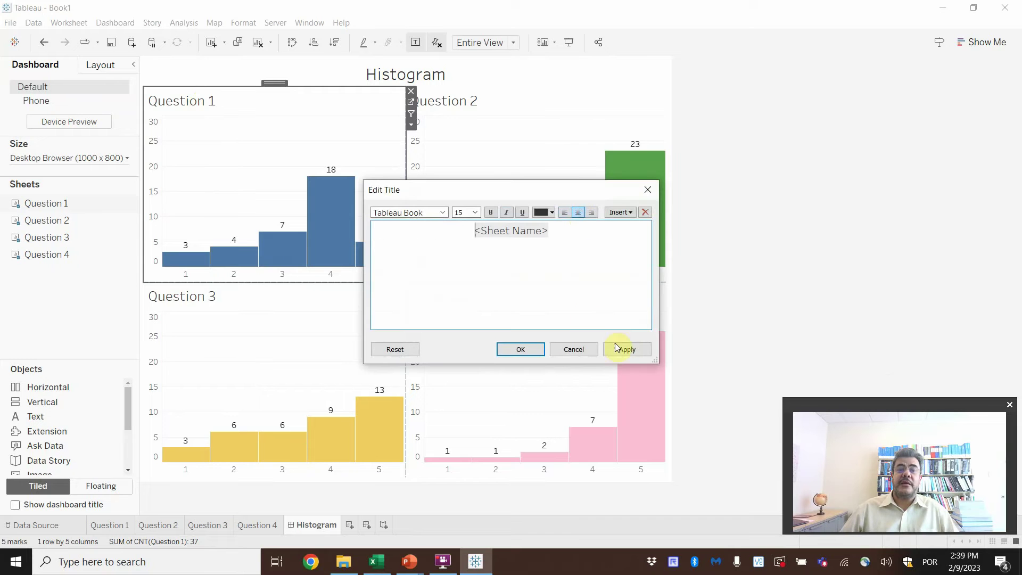
{"action": "left_click", "coordinate": [628, 350]}
{"action": "left_click", "coordinate": [521, 350]}
{"action": "left_click", "coordinate": [504, 99]}
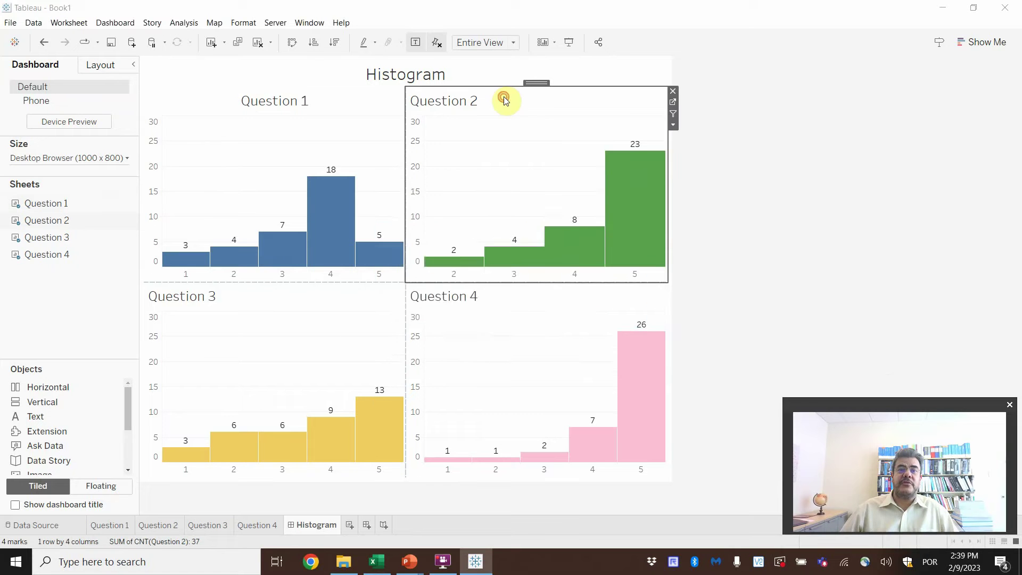
{"action": "double_click", "coordinate": [504, 99]}
{"action": "left_click", "coordinate": [579, 213]}
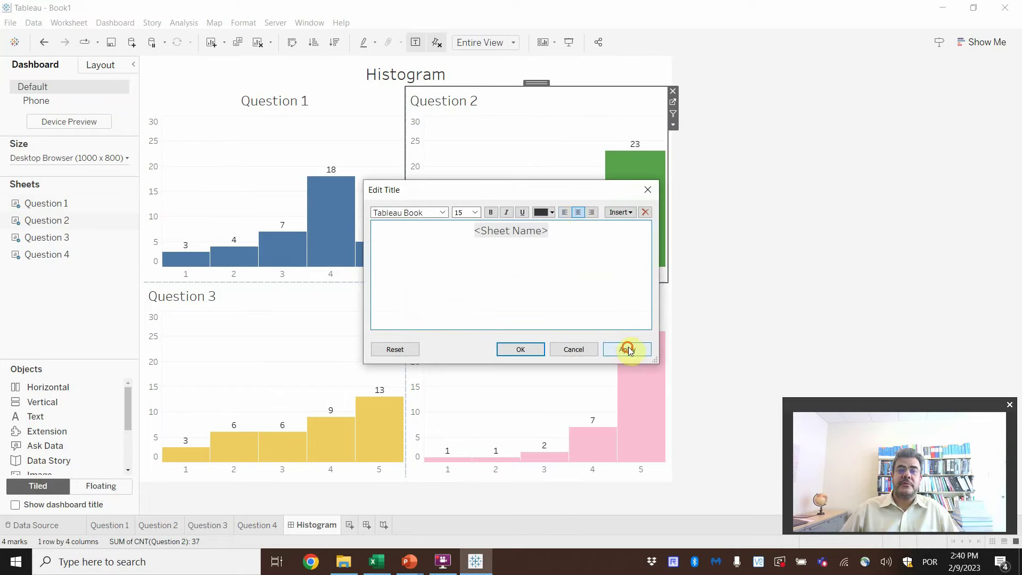
{"action": "left_click", "coordinate": [628, 351]}
{"action": "left_click", "coordinate": [521, 349]}
Center-align the Question 3 and Question 4 chart titles on the dashboard
{"action": "left_click", "coordinate": [258, 297]}
{"action": "double_click", "coordinate": [257, 296]}
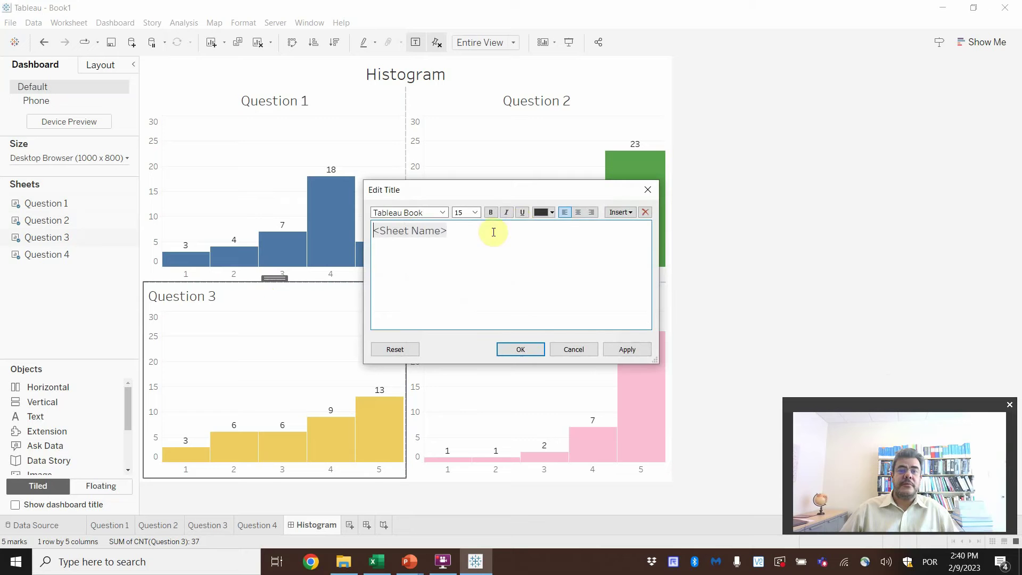
{"action": "left_click", "coordinate": [578, 213]}
{"action": "left_click", "coordinate": [627, 350]}
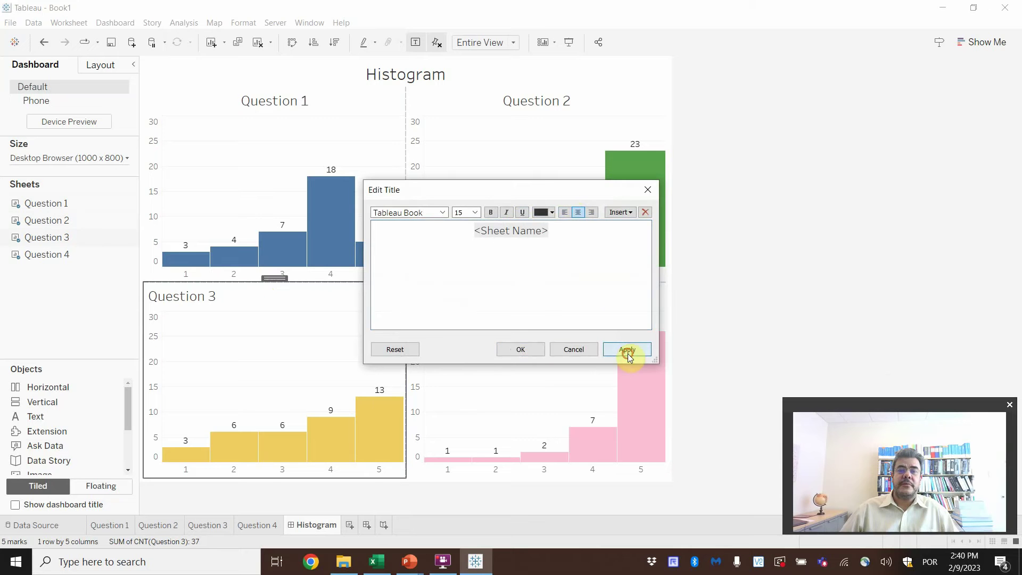
{"action": "left_click", "coordinate": [522, 349]}
{"action": "left_click", "coordinate": [532, 296]}
{"action": "double_click", "coordinate": [531, 294]}
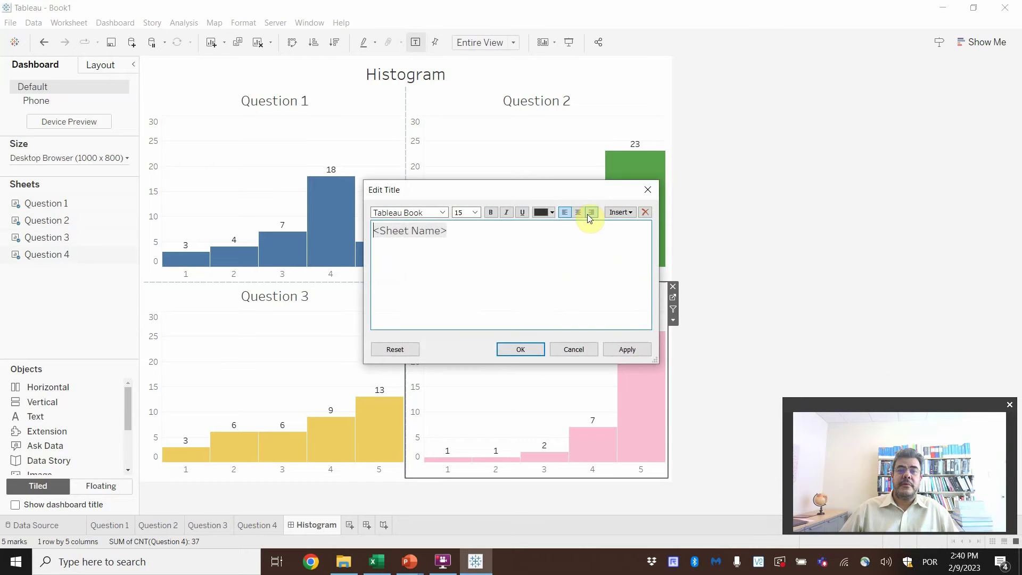
{"action": "left_click", "coordinate": [578, 213]}
{"action": "left_click", "coordinate": [627, 349]}
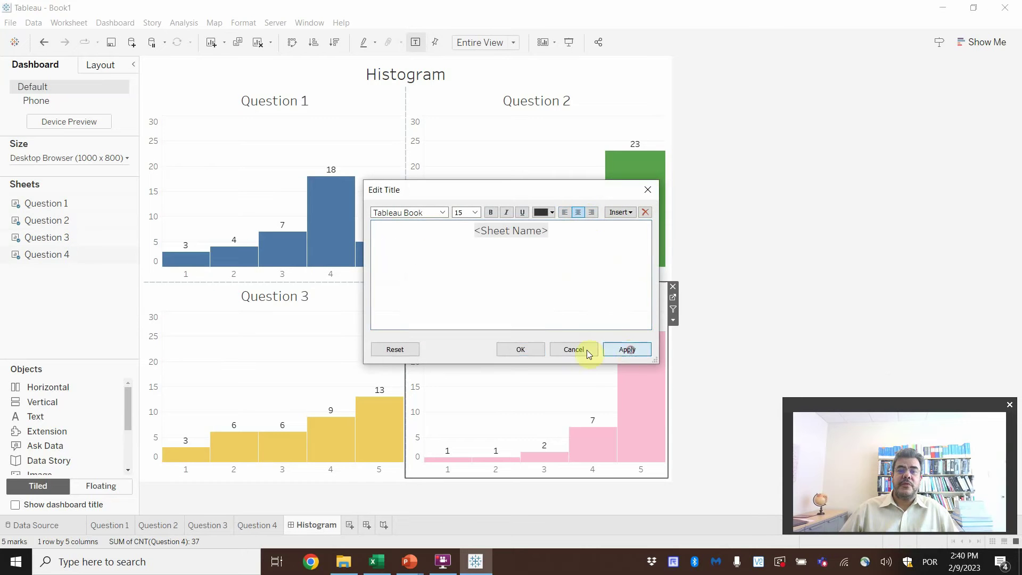
{"action": "left_click", "coordinate": [521, 350]}
{"action": "left_click", "coordinate": [736, 301]}
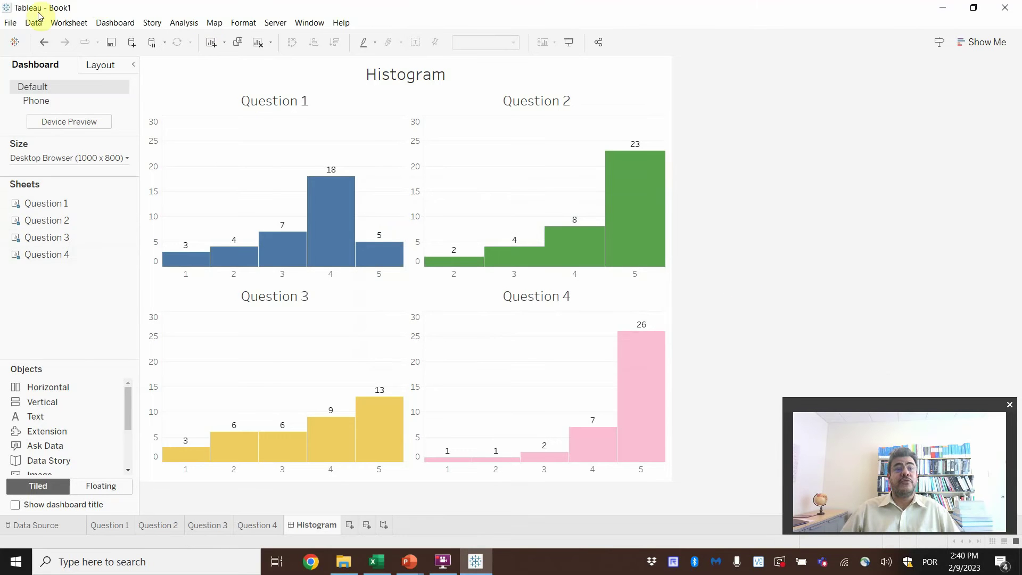
Export the current dashboard view to PowerPoint as Book1.pptx in Downloads, replacing the old copy
{"action": "left_click", "coordinate": [10, 23]}
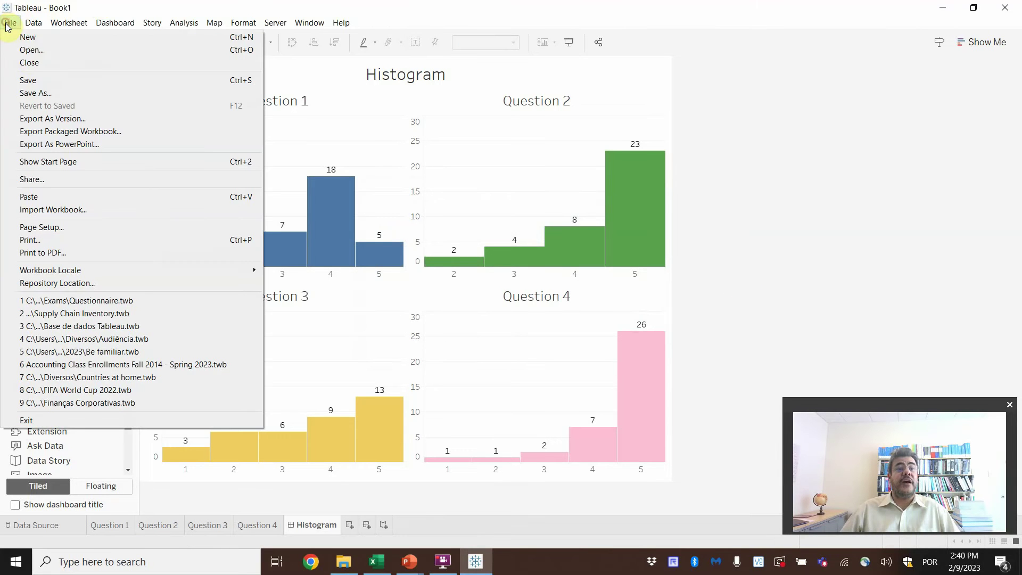
{"action": "left_click", "coordinate": [99, 144]}
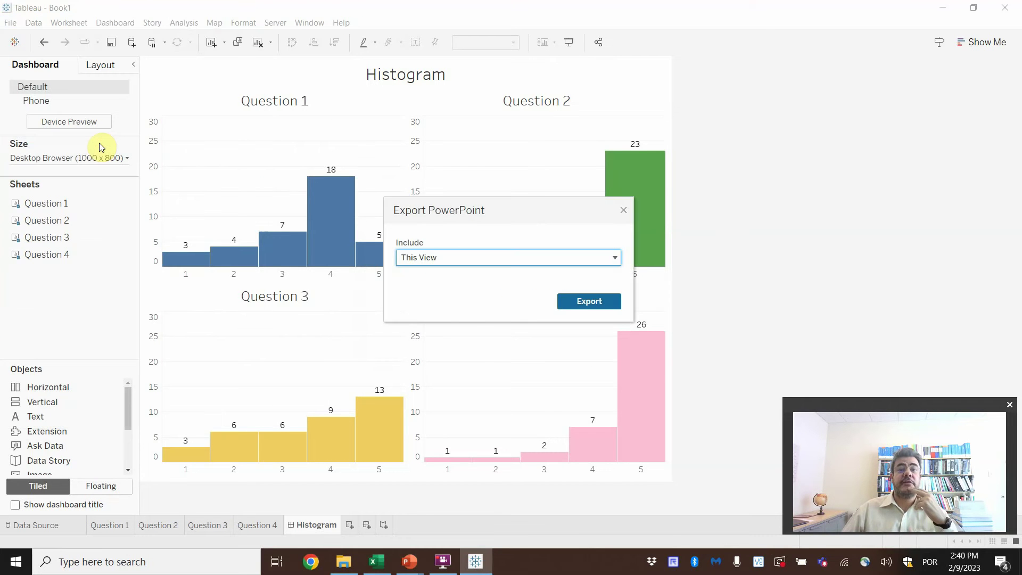
{"action": "left_click", "coordinate": [588, 300]}
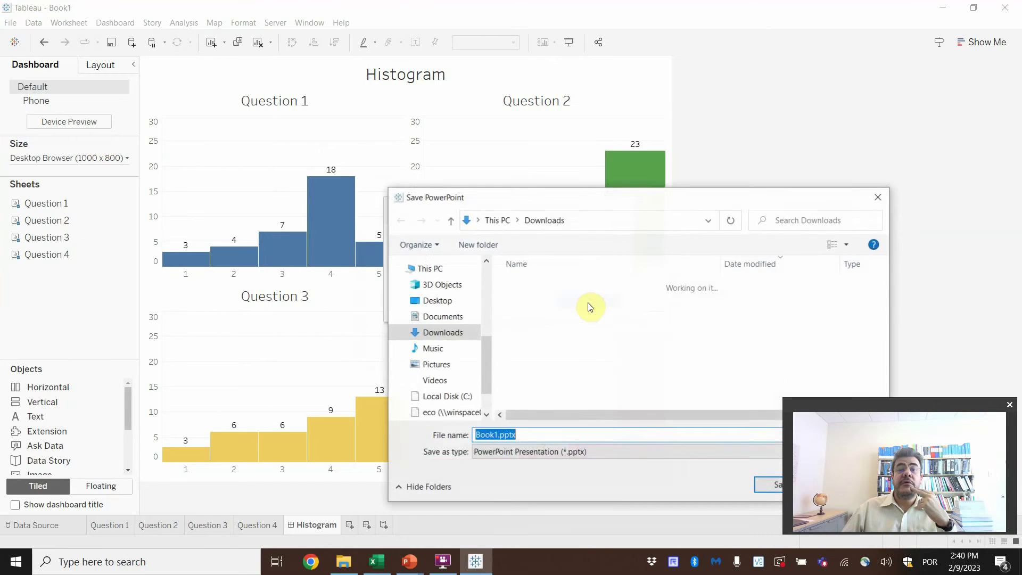
{"action": "left_click", "coordinate": [760, 491]}
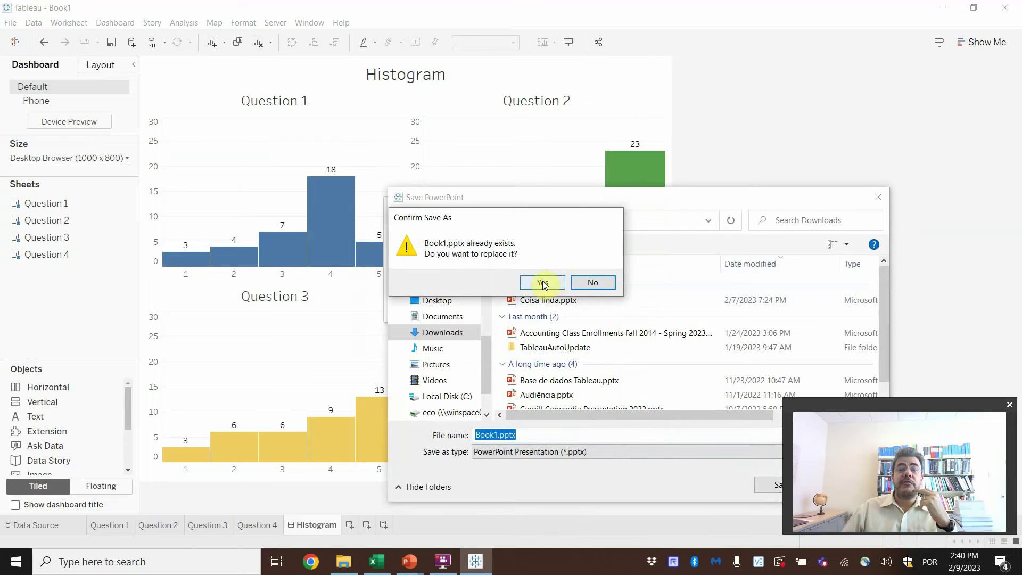
{"action": "left_click", "coordinate": [543, 283]}
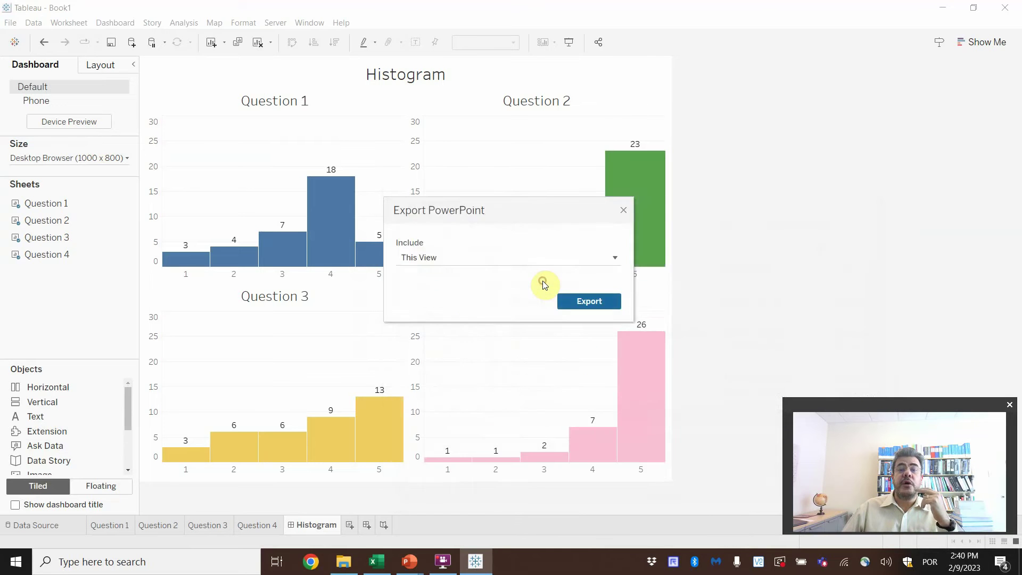
{"action": "left_click", "coordinate": [345, 563]}
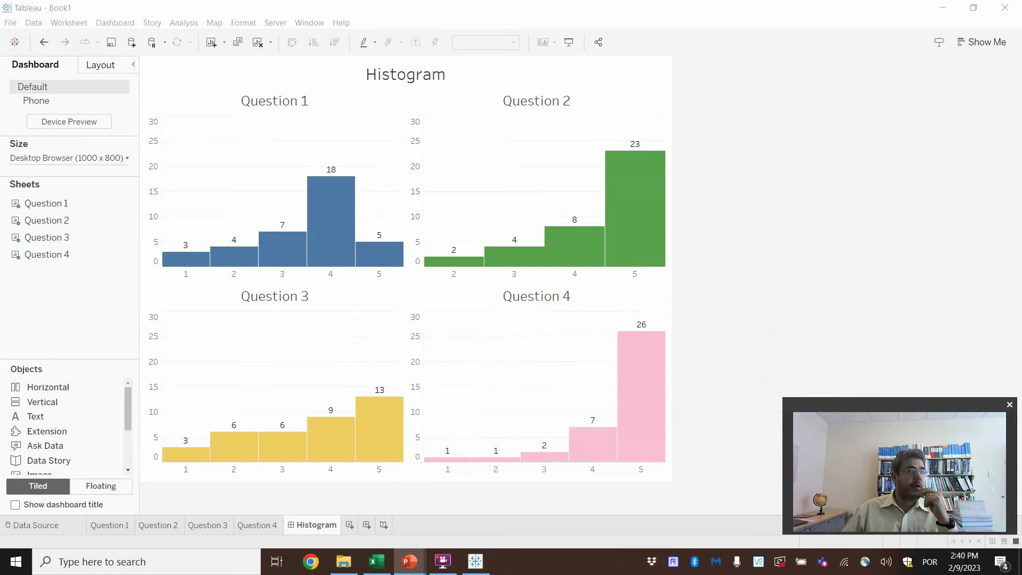
Maximize the Book1 window and show slide 2, keeping its histogram picture in place
{"action": "left_click_drag", "start_coordinate": [873, 105], "coordinate": [430, 108]}
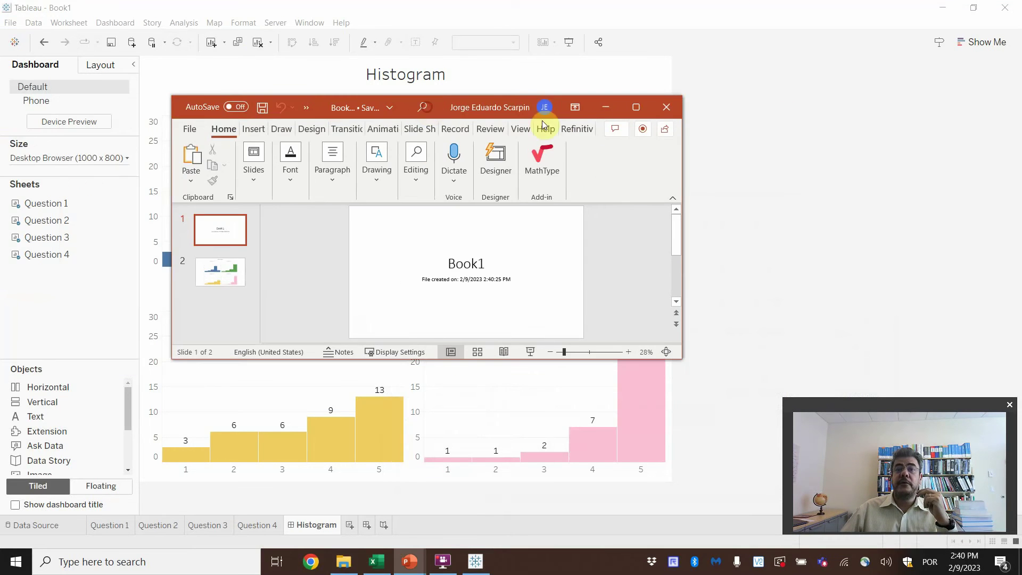
{"action": "left_click", "coordinate": [639, 115]}
{"action": "left_click", "coordinate": [103, 251]}
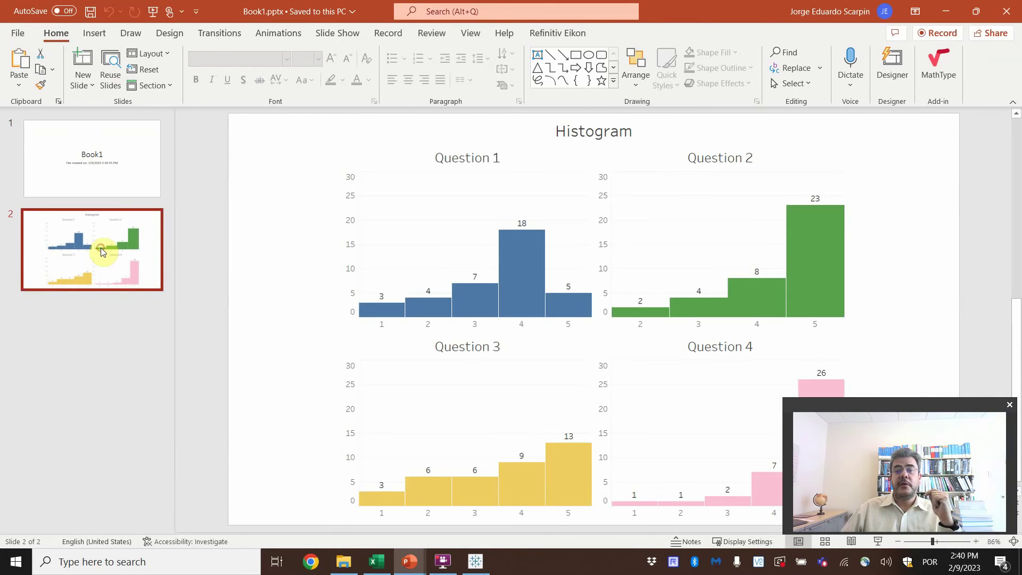
{"action": "left_click", "coordinate": [582, 249]}
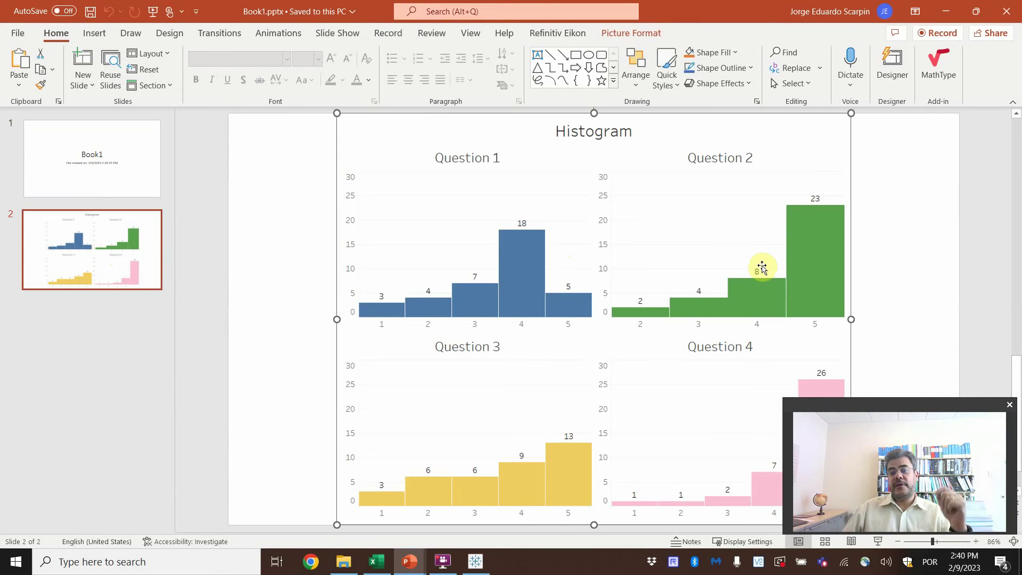
{"action": "key", "text": "Delete"}
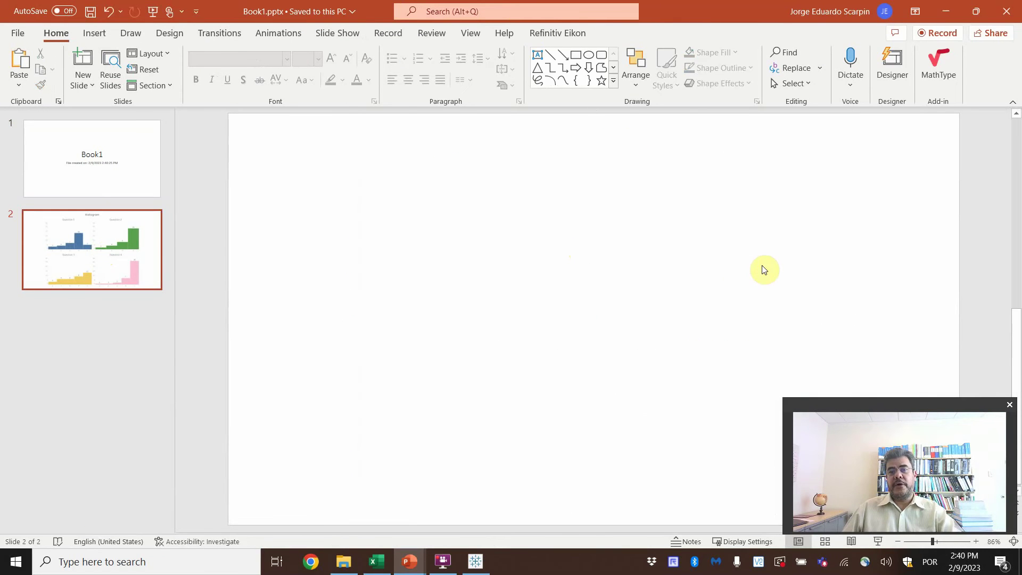
{"action": "key", "text": "ctrl+z"}
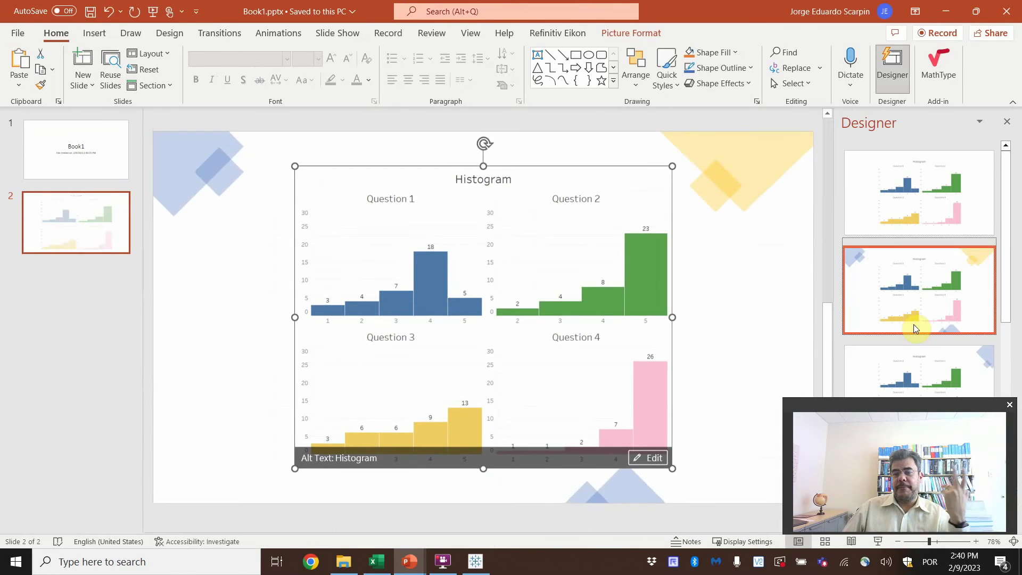
Try a Designer idea, then revert to the plain design and close the Designer pane
{"action": "left_click", "coordinate": [914, 324]}
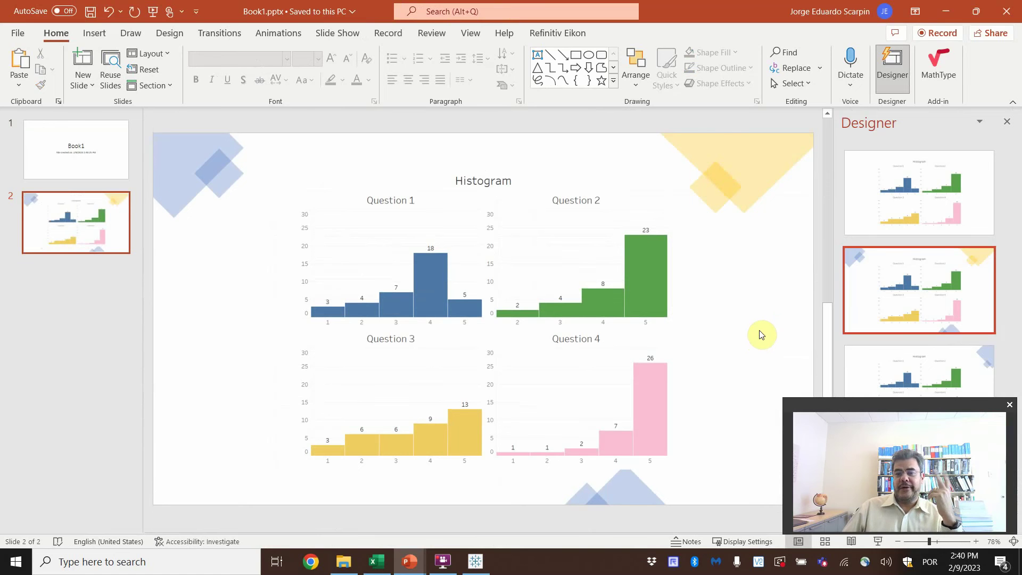
{"action": "left_click", "coordinate": [926, 189]}
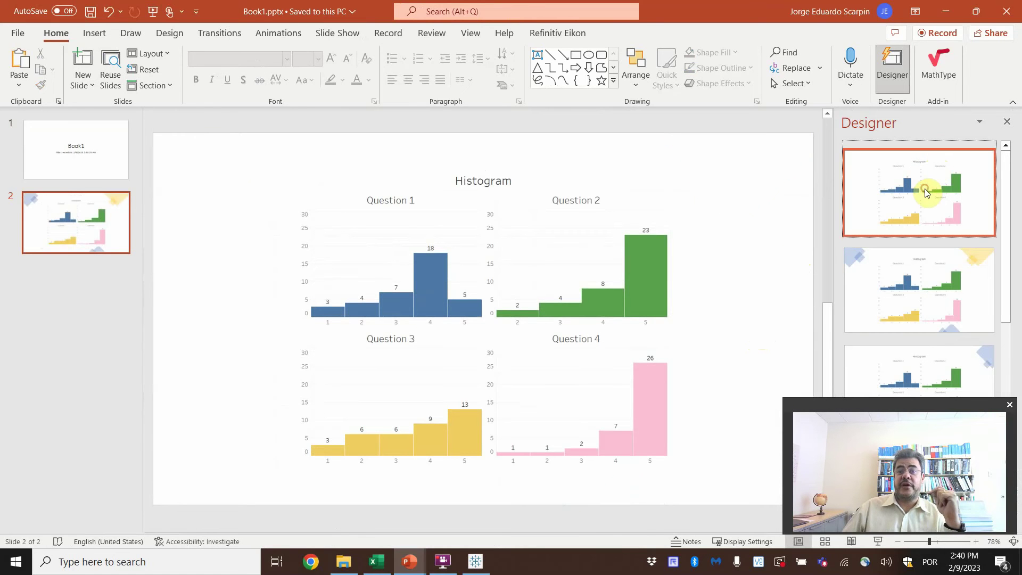
{"action": "left_click", "coordinate": [1007, 122]}
{"action": "left_click", "coordinate": [689, 232]}
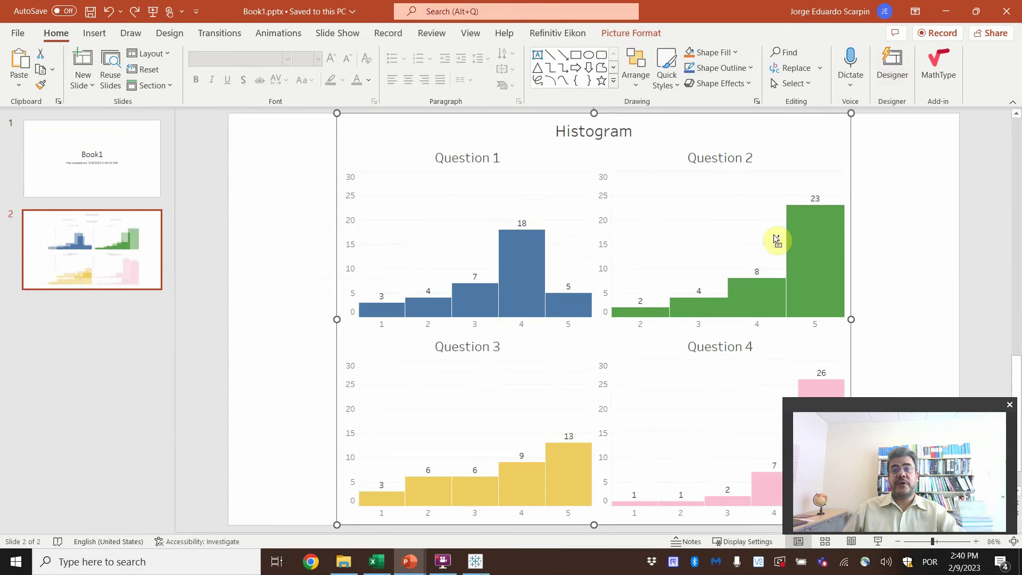
{"action": "left_click", "coordinate": [908, 223]}
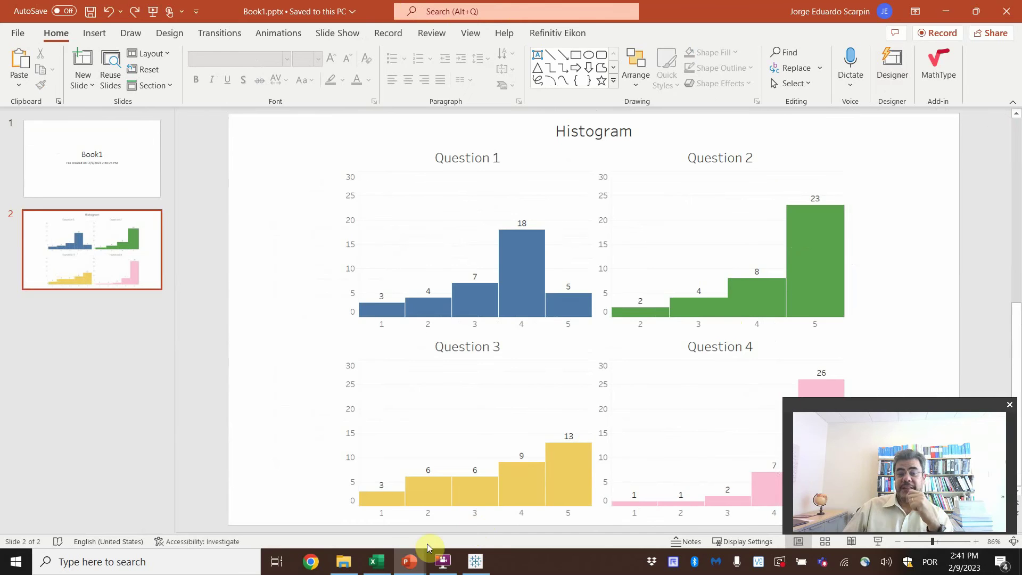
Return to the running slide show and advance to the closing 'Thank you' slide
{"action": "mouse_move", "coordinate": [410, 560]}
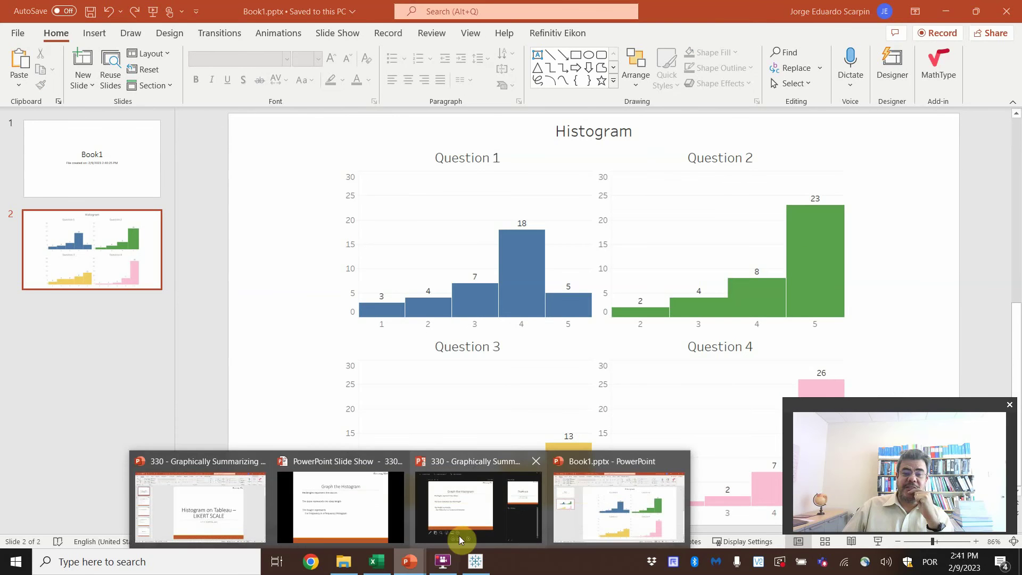
{"action": "left_click", "coordinate": [373, 515]}
{"action": "left_click", "coordinate": [483, 419]}
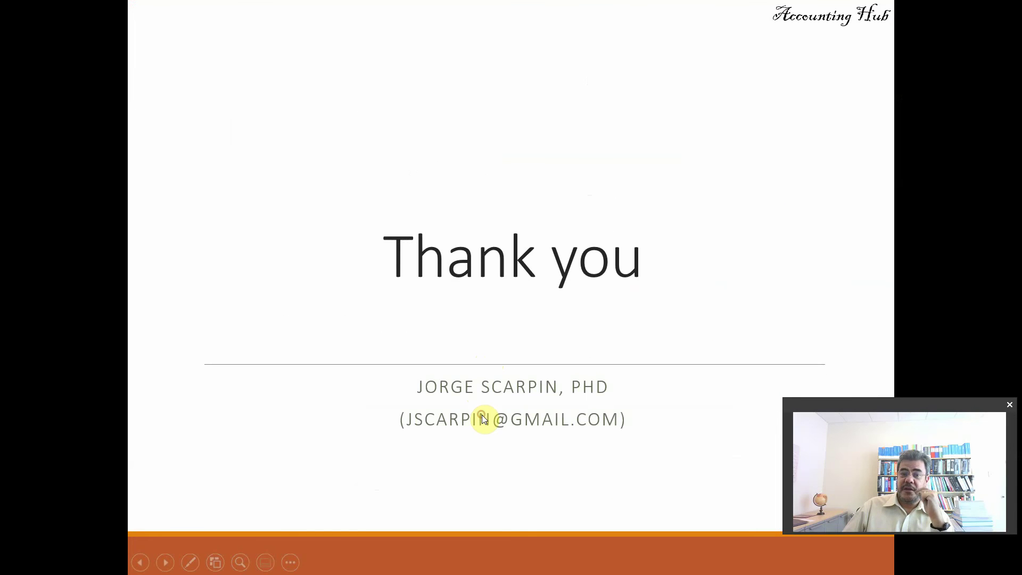